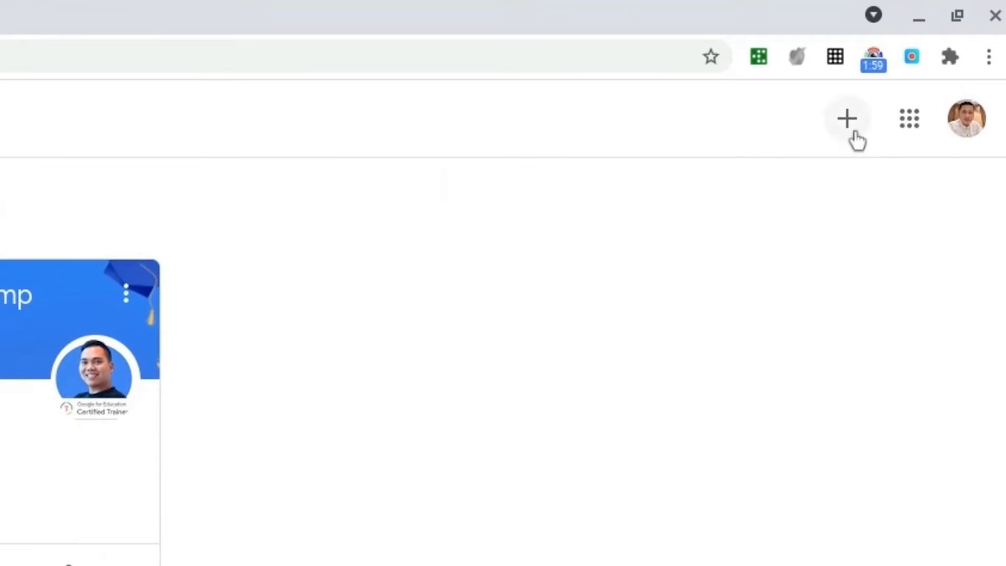
Step: Join an existing class as a student by entering its class code
{"action": "left_click", "coordinate": [854, 138]}
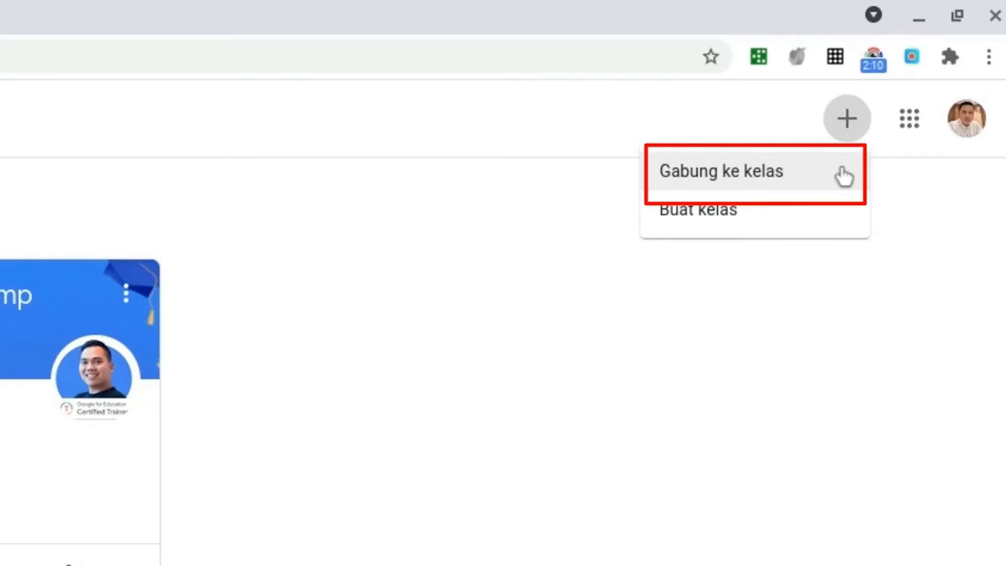
{"action": "left_click", "coordinate": [843, 176]}
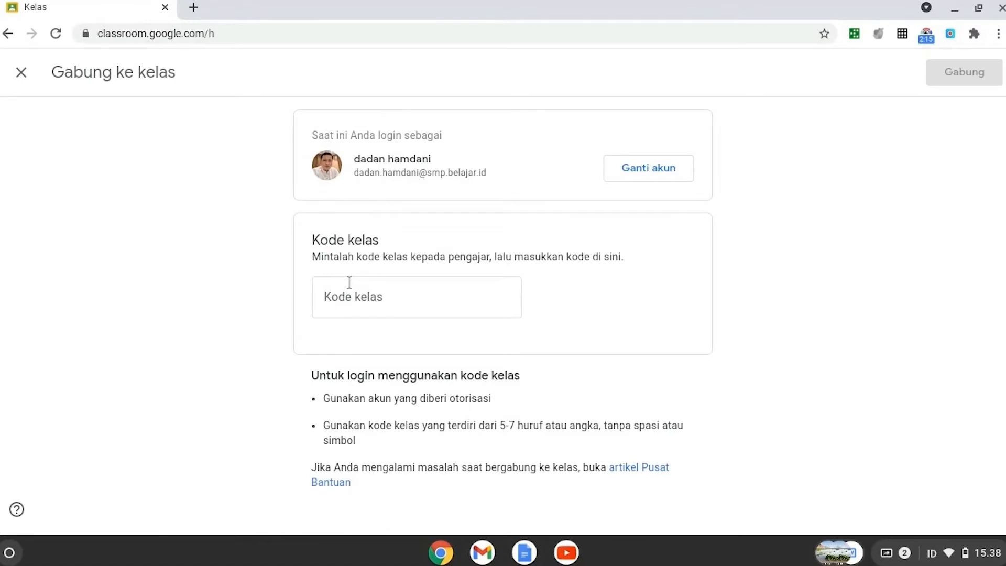
{"action": "left_click", "coordinate": [359, 296]}
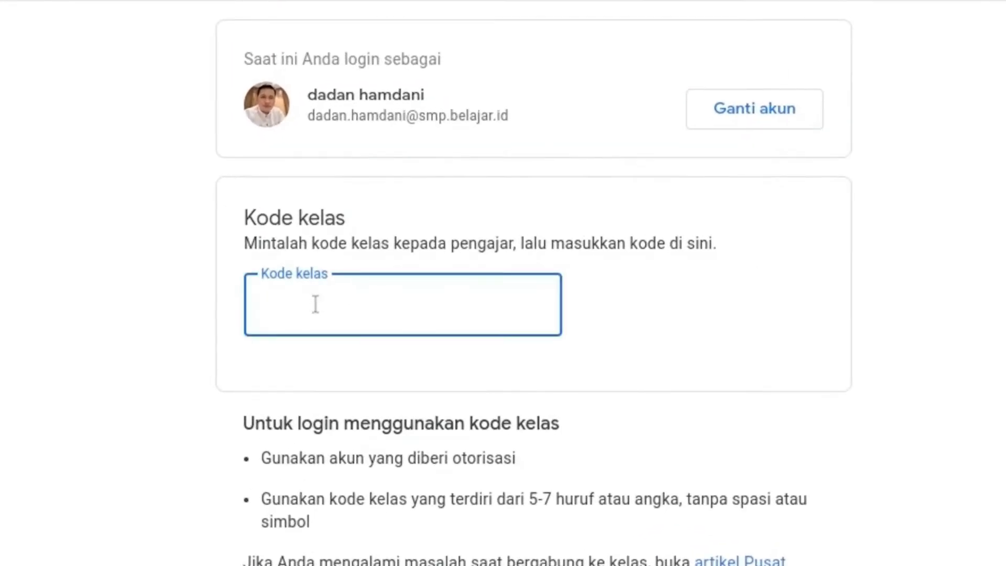
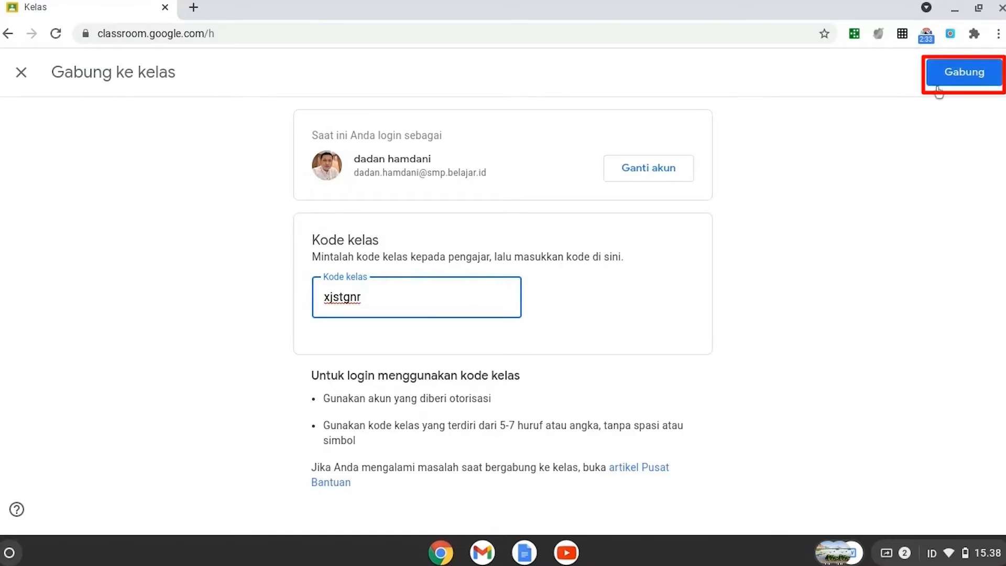
{"action": "left_click", "coordinate": [966, 76]}
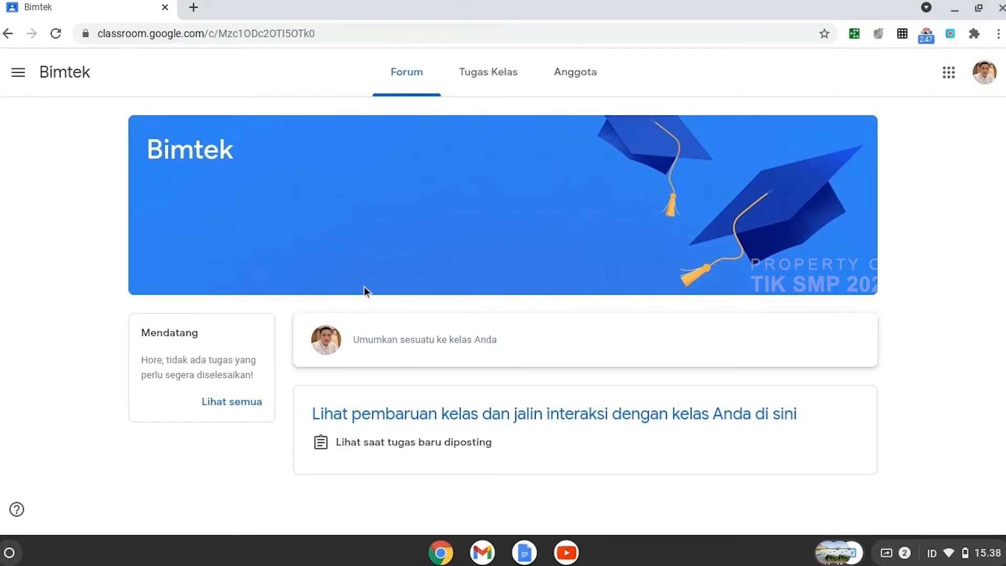
Step: Return to the class list and create a class named ToT, leaving the section, subject and room empty
{"action": "left_click", "coordinate": [18, 72]}
{"action": "left_click", "coordinate": [37, 85]}
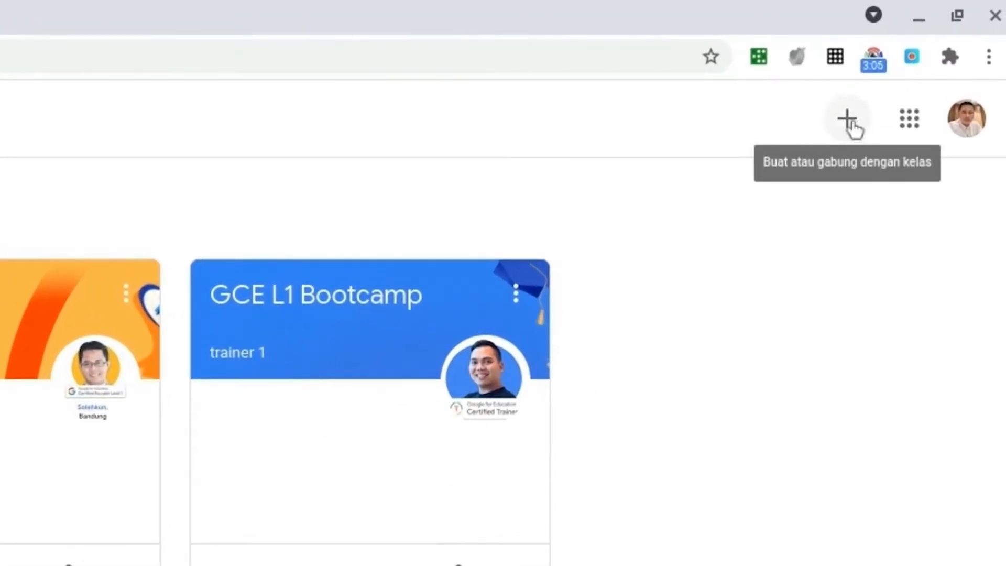
{"action": "left_click", "coordinate": [845, 137]}
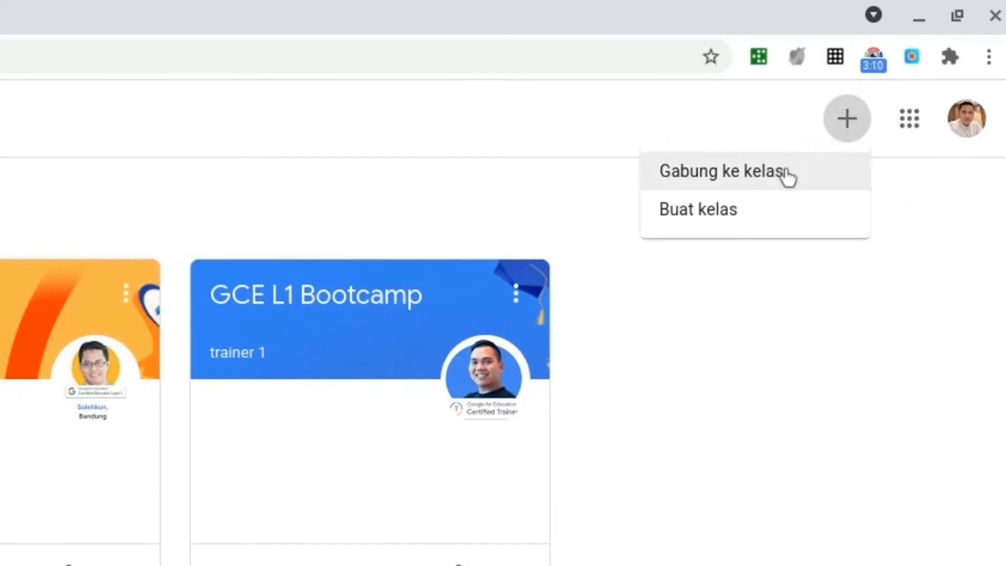
{"action": "left_click", "coordinate": [775, 226]}
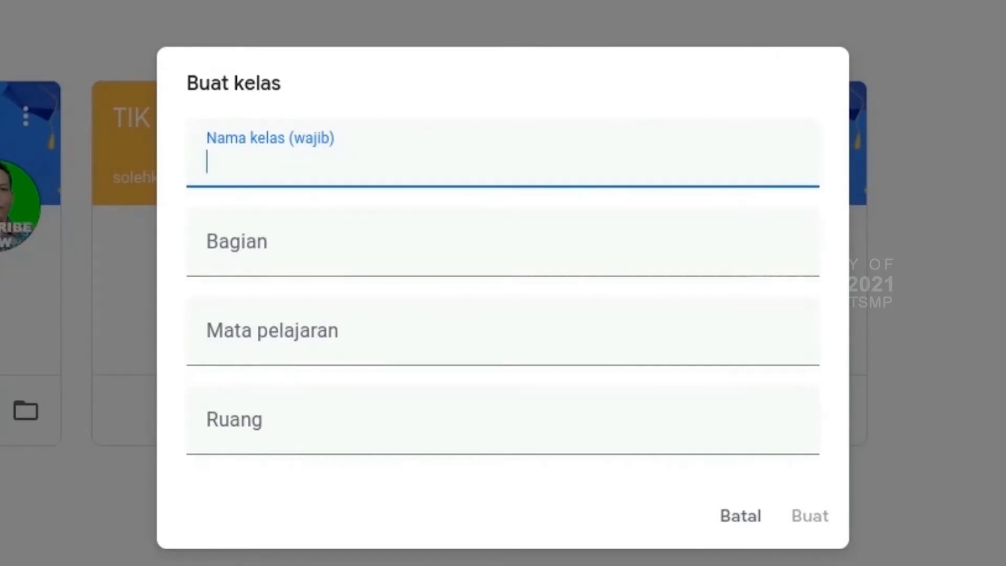
{"action": "type", "text": "ToT"}
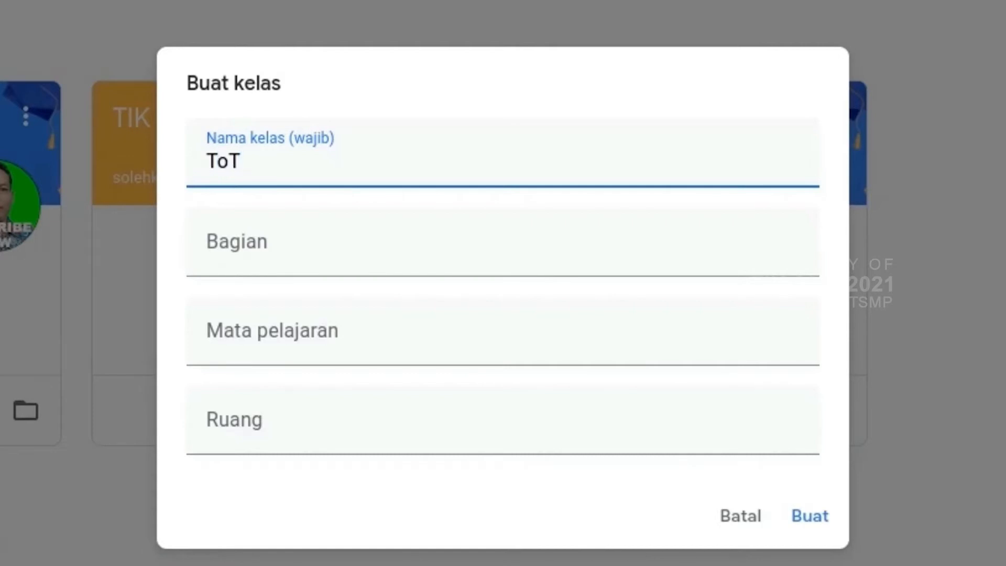
{"action": "left_click", "coordinate": [332, 254]}
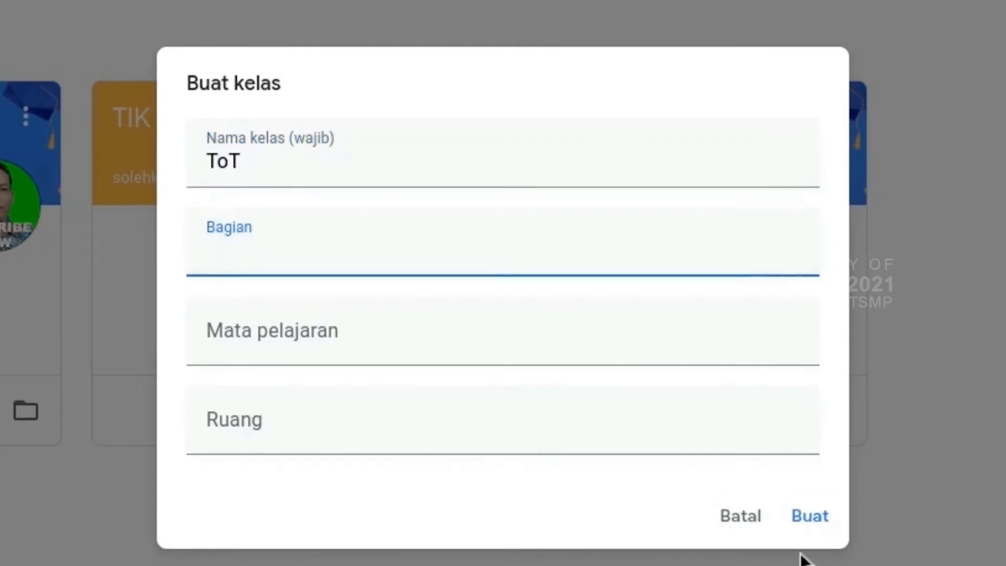
{"action": "left_click", "coordinate": [827, 520]}
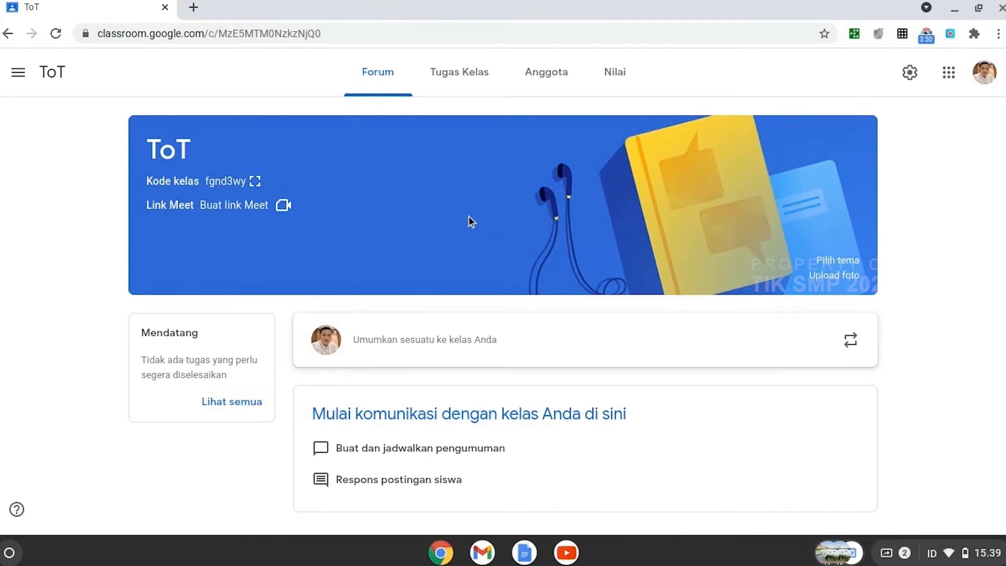
Step: Display the ToT class code full screen, copy the class invitation link, and close the code display
{"action": "left_click", "coordinate": [255, 180]}
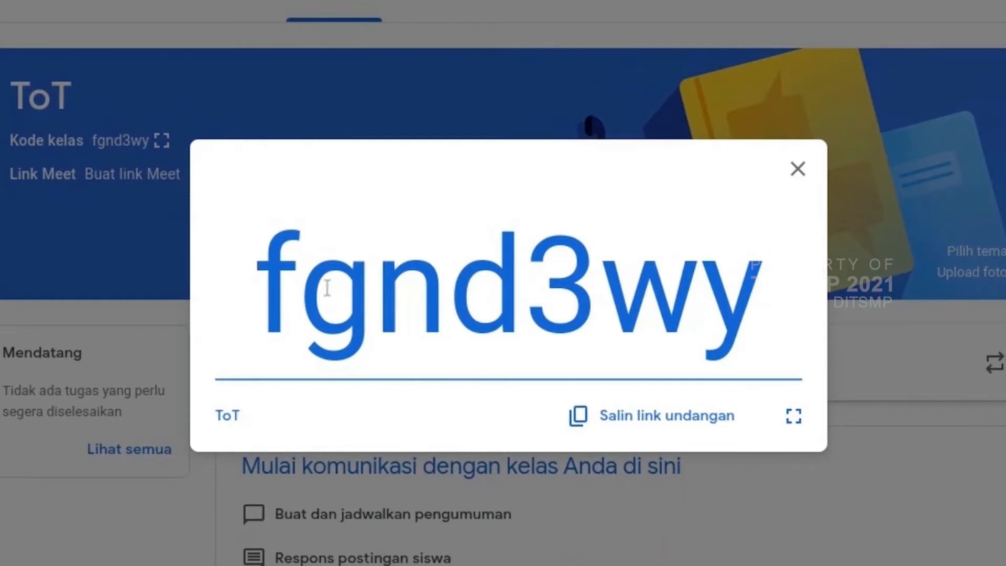
{"action": "left_click", "coordinate": [686, 429]}
{"action": "left_click", "coordinate": [162, 156]}
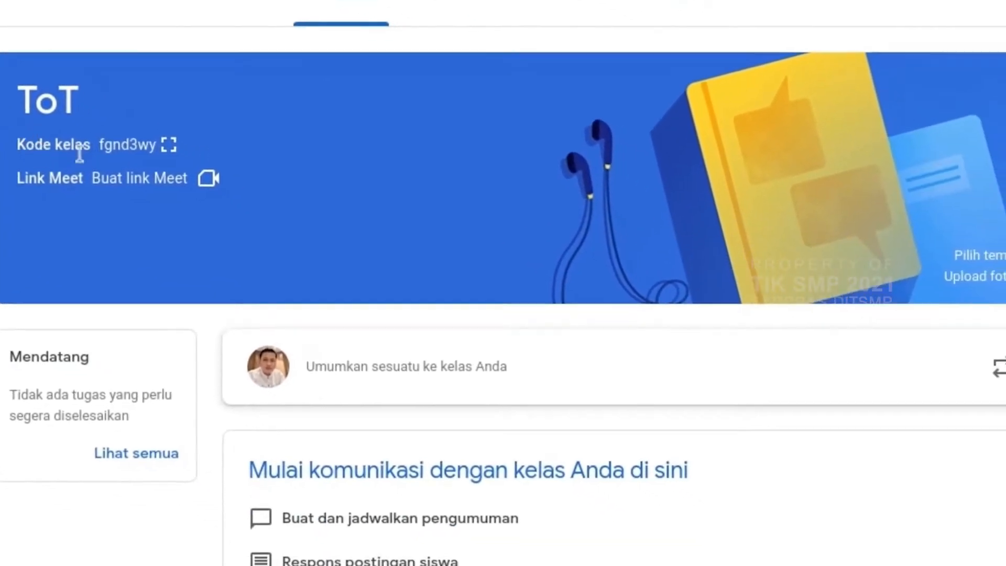
{"action": "left_click", "coordinate": [360, 255]}
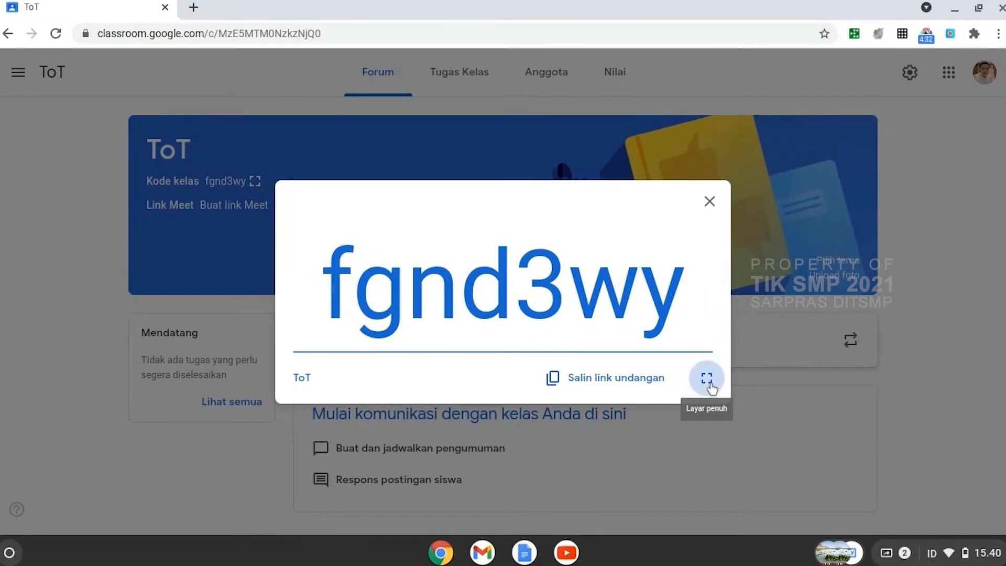
{"action": "left_click", "coordinate": [708, 383]}
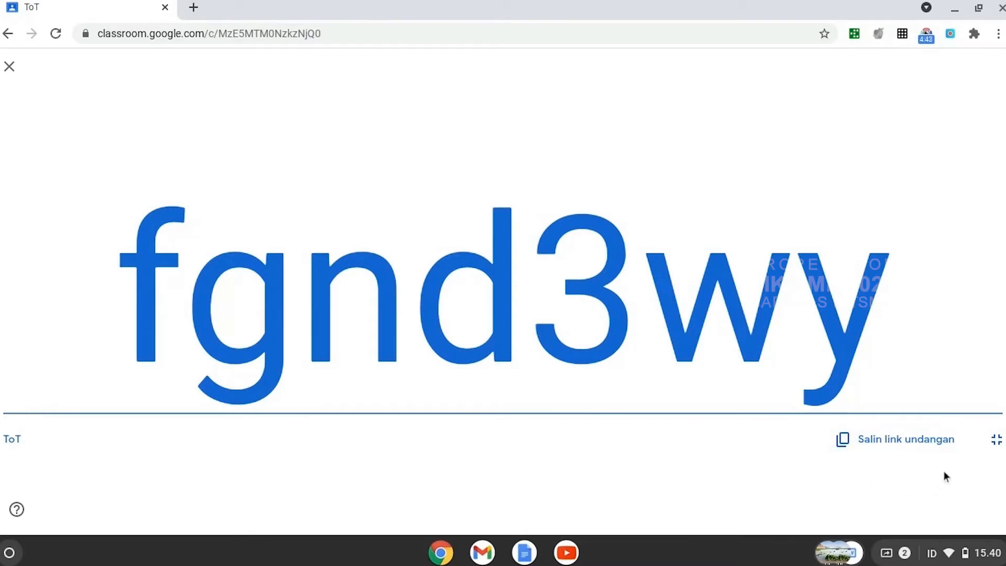
{"action": "left_click", "coordinate": [936, 449]}
{"action": "left_click", "coordinate": [10, 67]}
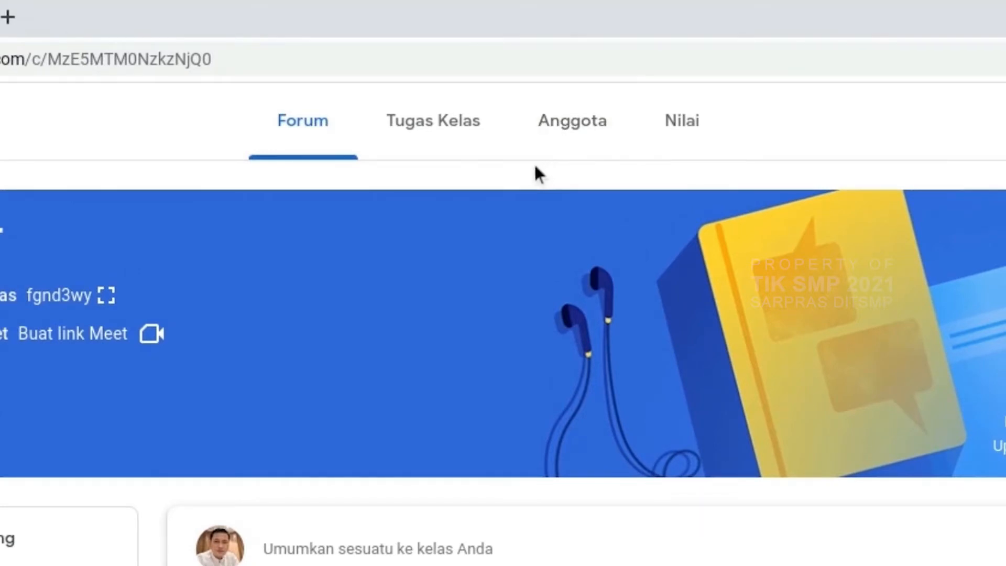
Step: Invite two people found by name search as students (Siswa) of the ToT class
{"action": "left_click", "coordinate": [582, 135]}
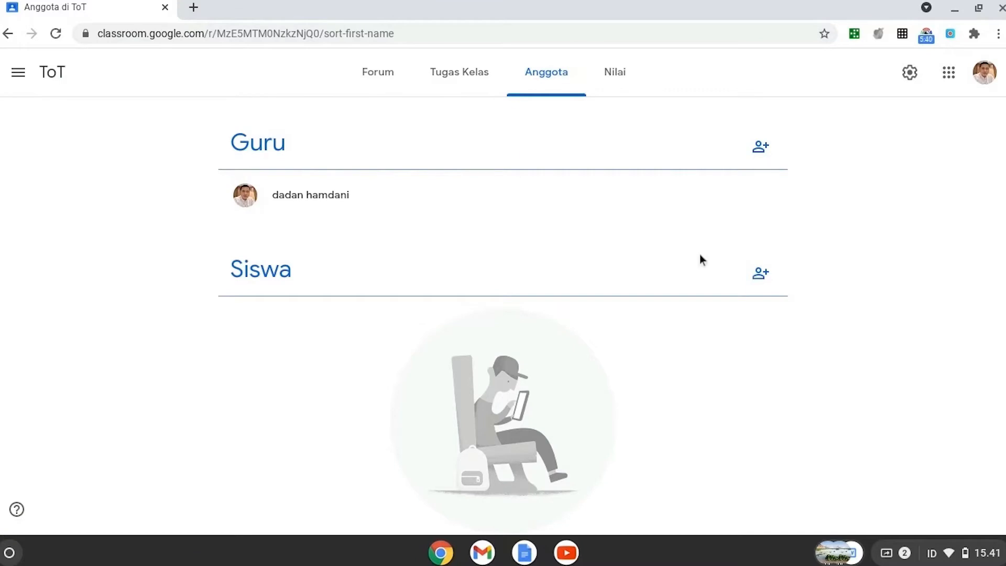
{"action": "left_click", "coordinate": [762, 275]}
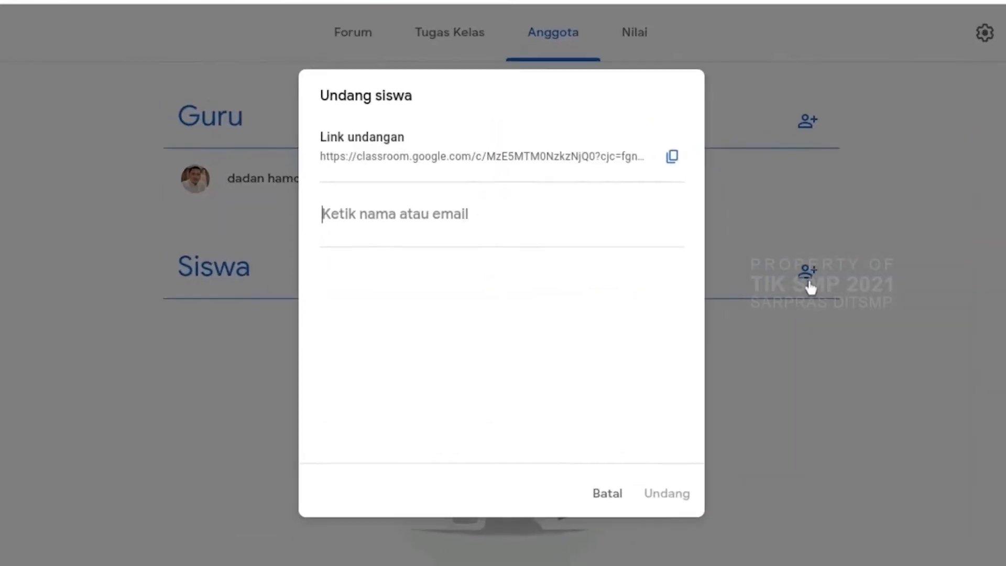
{"action": "left_click", "coordinate": [297, 207]}
{"action": "type", "text": "l"}
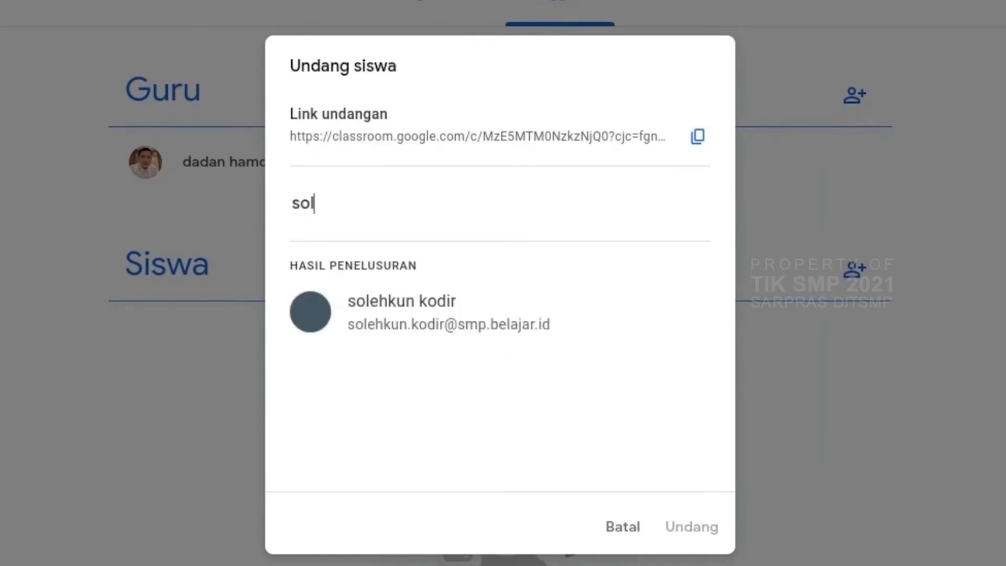
{"action": "left_click", "coordinate": [400, 326]}
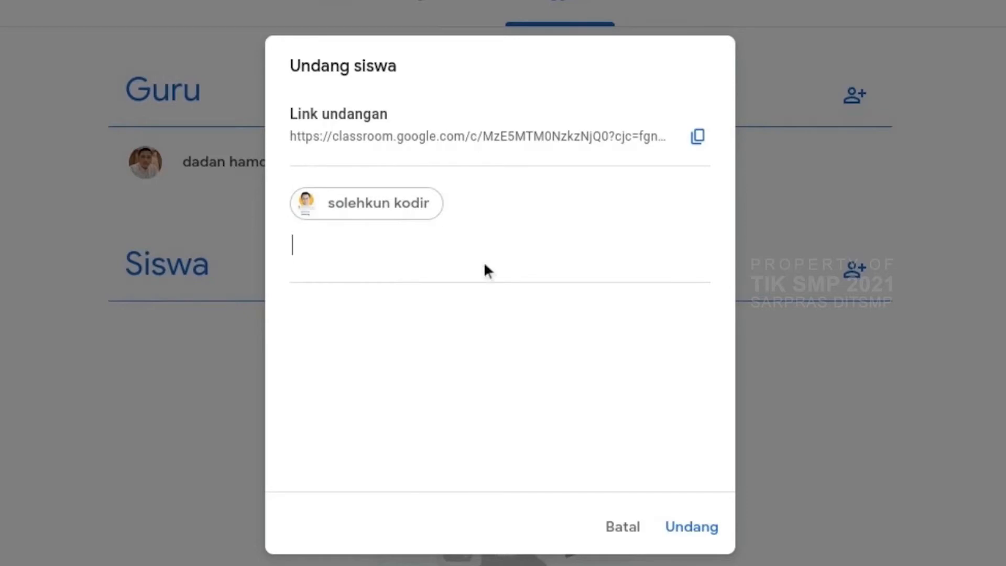
{"action": "type", "text": "jun"}
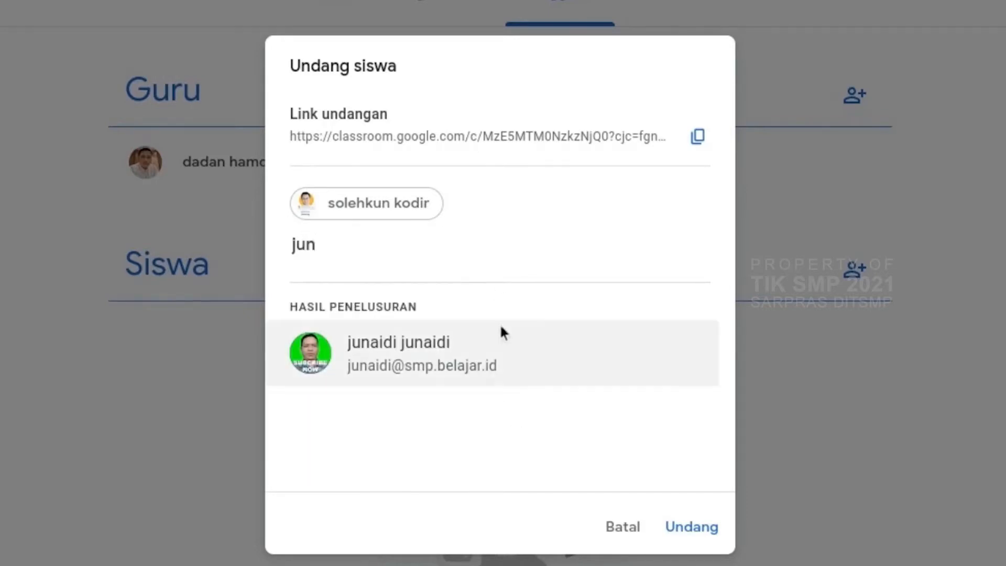
{"action": "left_click", "coordinate": [479, 357]}
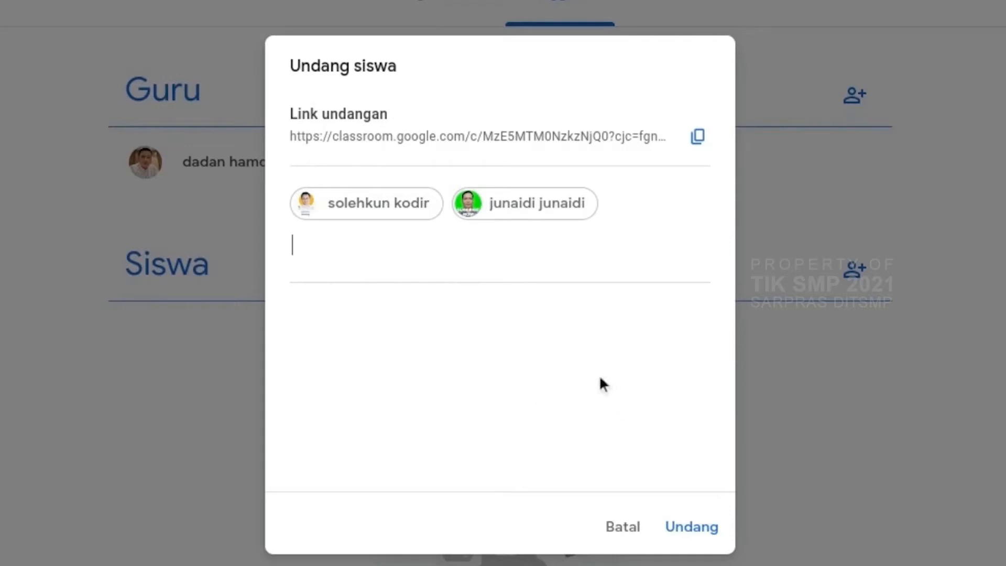
{"action": "left_click", "coordinate": [699, 528]}
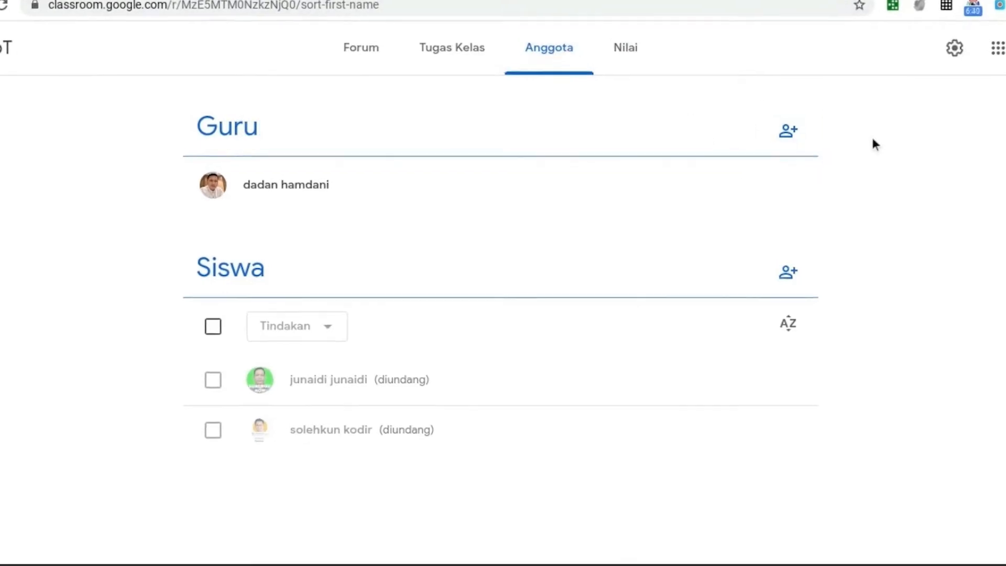
Step: Invite the same two people as co-teachers (Guru) of the ToT class
{"action": "left_click", "coordinate": [787, 130]}
{"action": "type", "text": "j"}
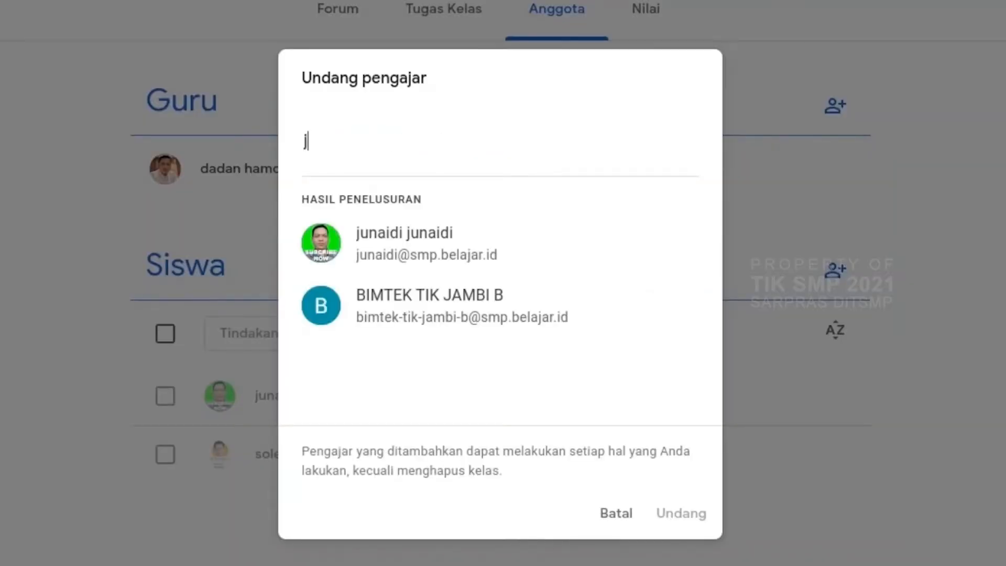
{"action": "key", "text": "BackSpace"}
{"action": "type", "text": "aol"}
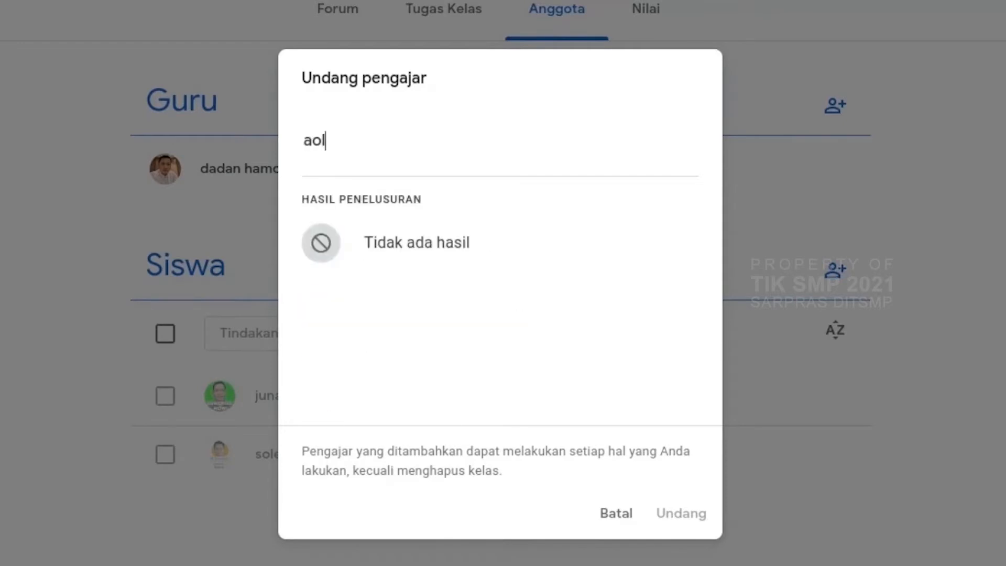
{"action": "key", "text": "BackSpace"}
{"action": "key", "text": "BackSpace"}
{"action": "key", "text": "BackSpace"}
{"action": "type", "text": "sole"}
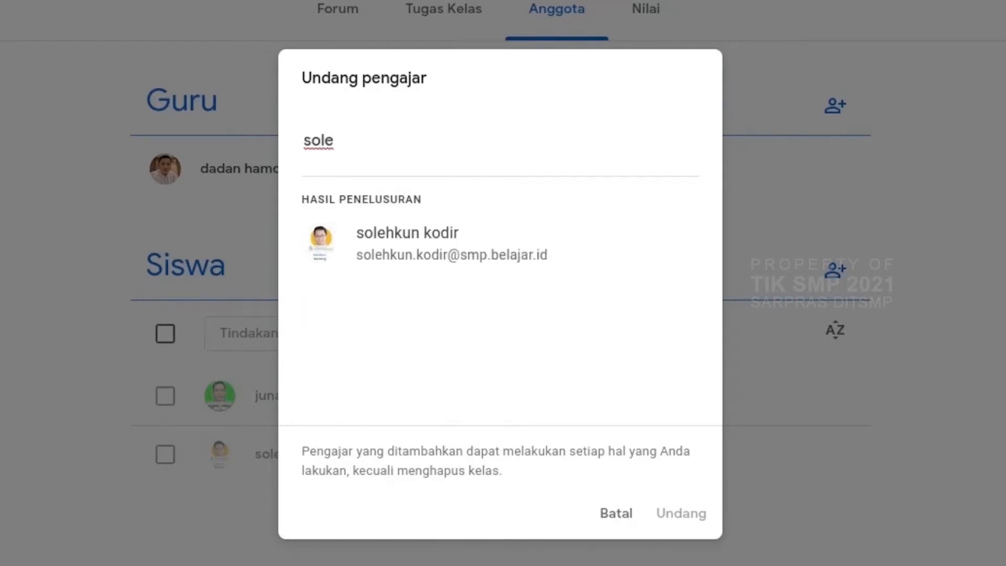
{"action": "left_click", "coordinate": [424, 246]}
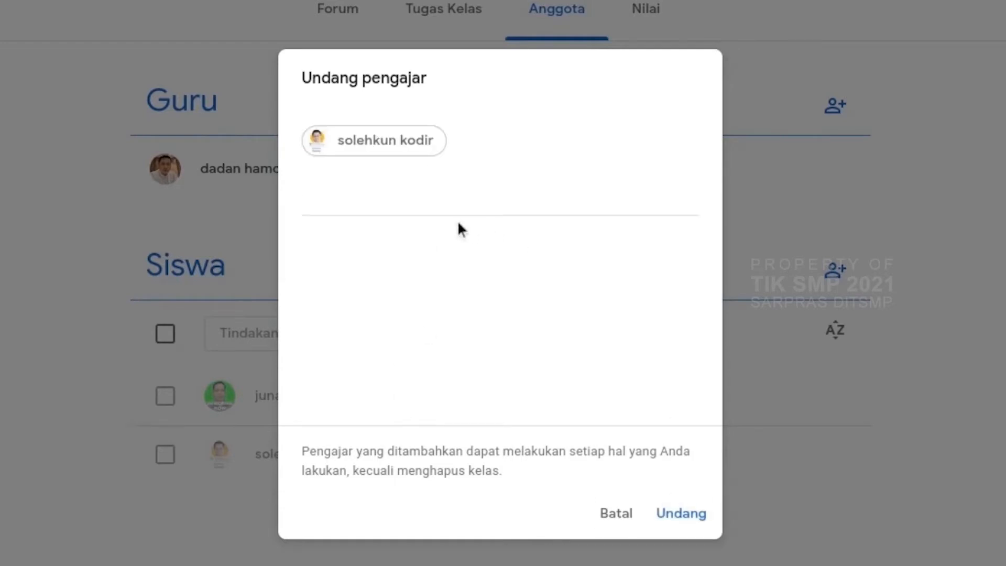
{"action": "type", "text": "ju"}
{"action": "left_click", "coordinate": [384, 288]}
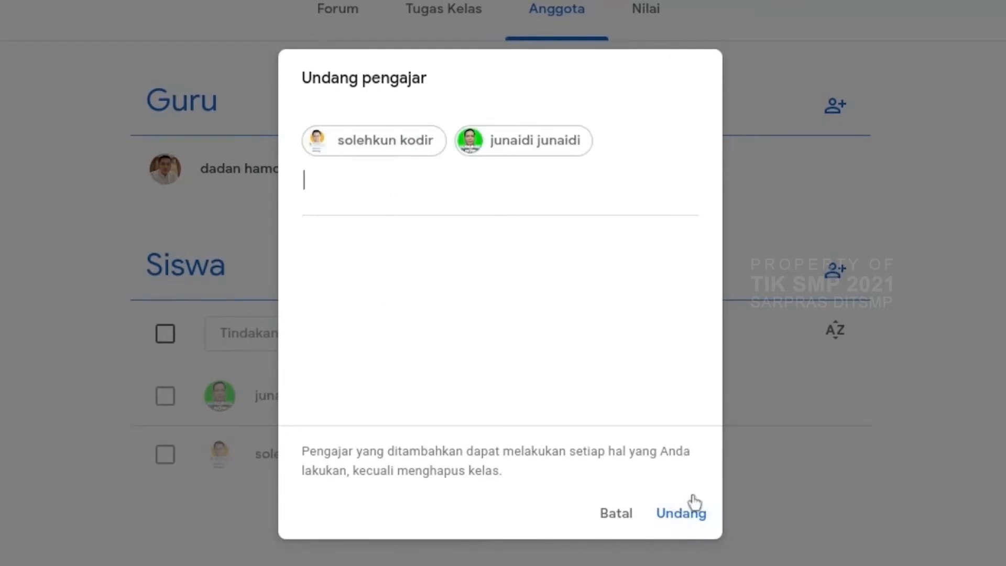
{"action": "left_click", "coordinate": [678, 519]}
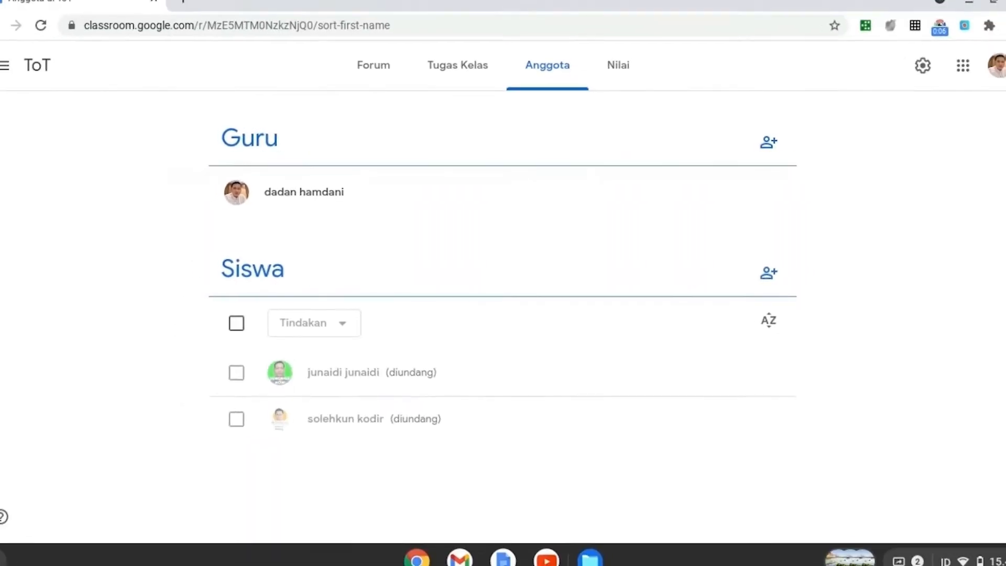
Step: Add a topic named Materi to the ToT classwork
{"action": "left_click", "coordinate": [452, 80]}
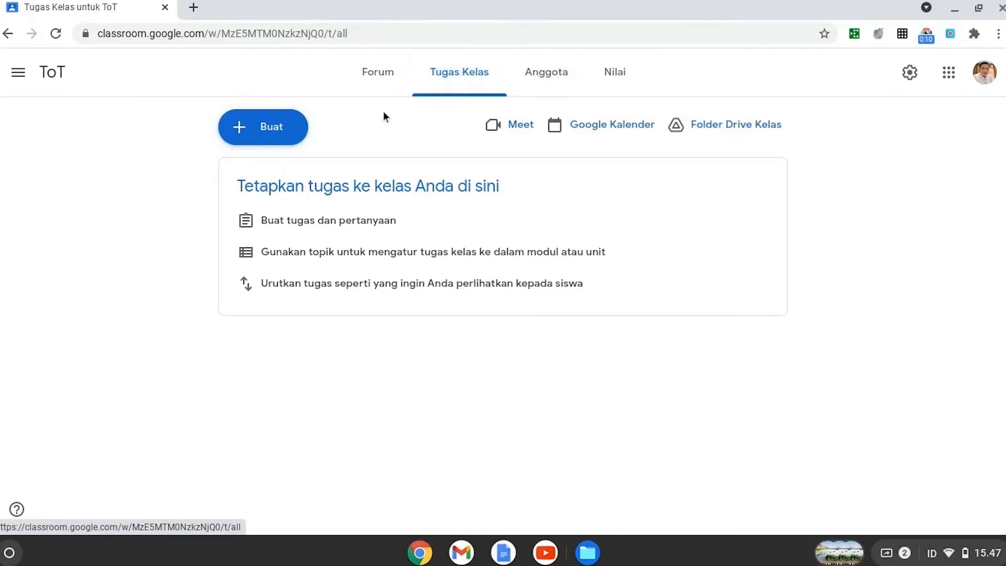
{"action": "left_click", "coordinate": [266, 129]}
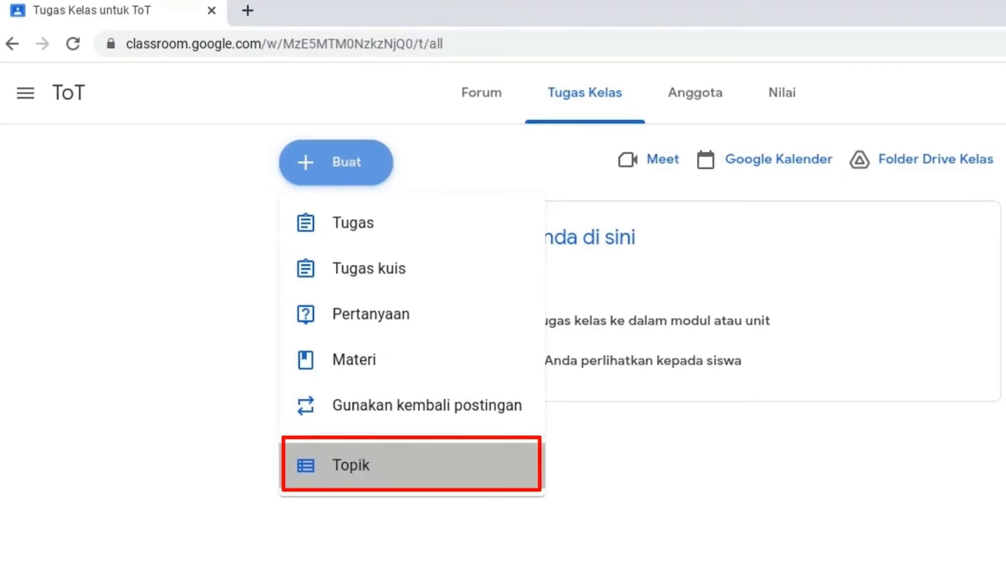
{"action": "left_click", "coordinate": [400, 471]}
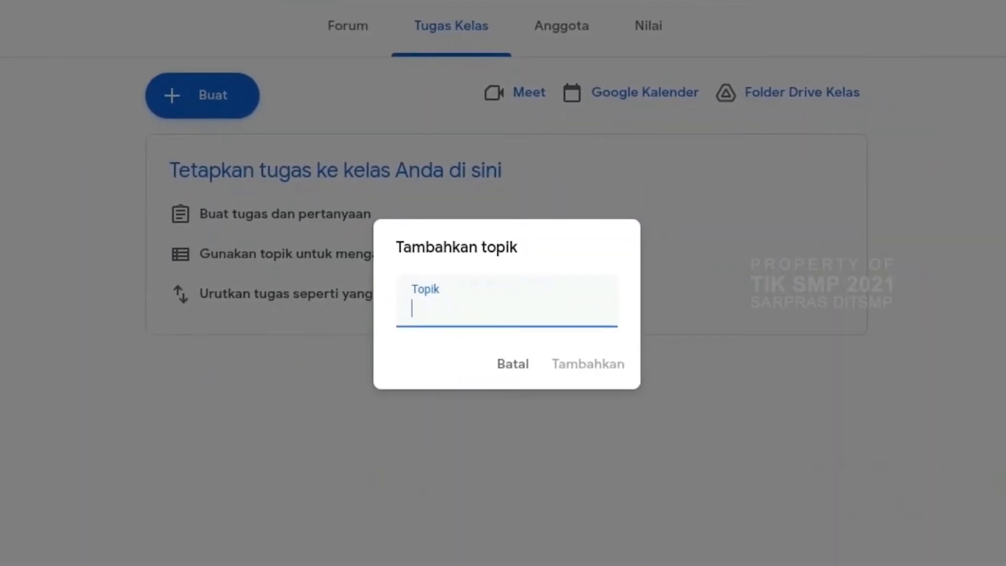
{"action": "type", "text": "Materi"}
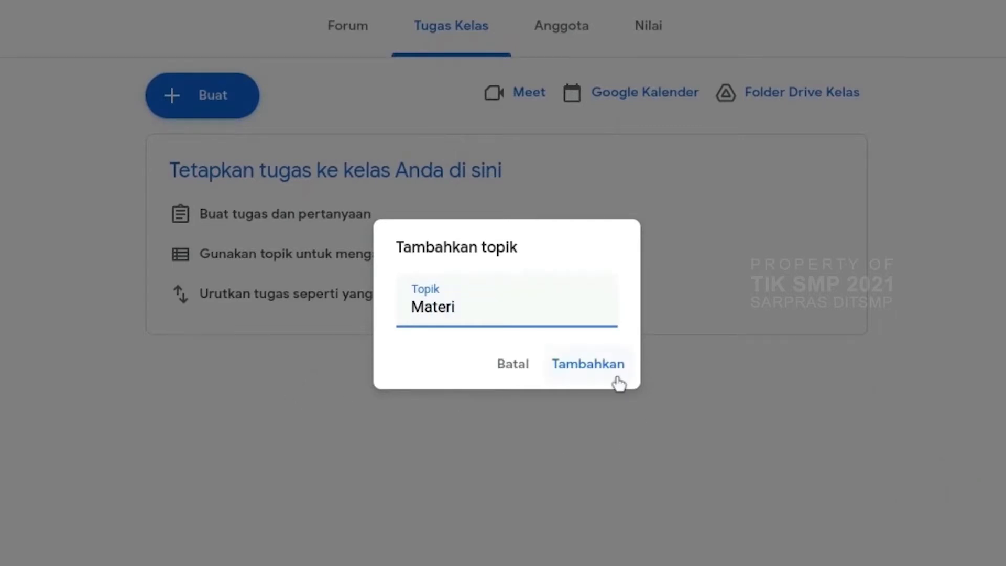
{"action": "left_click", "coordinate": [599, 376]}
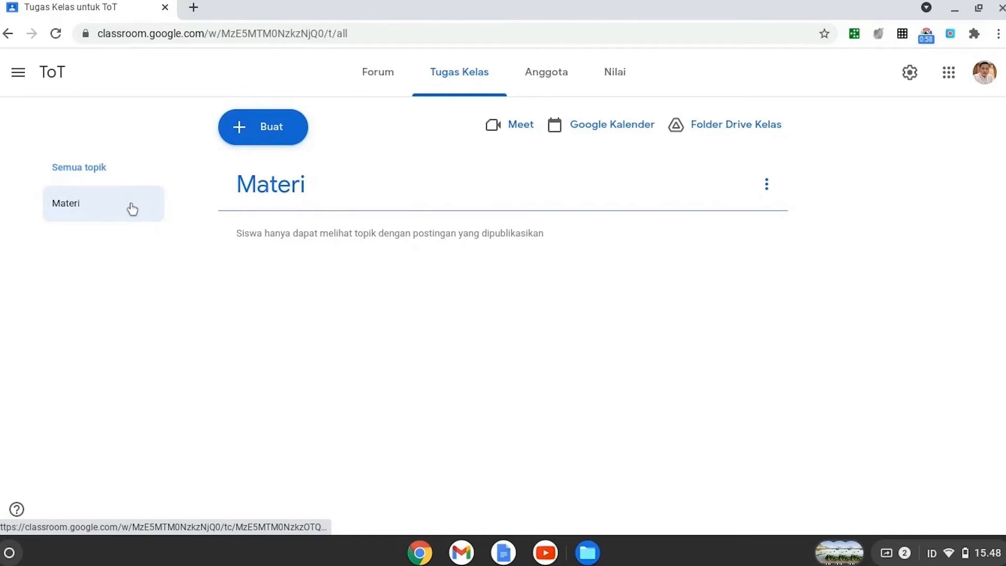
Step: Create a new question titled Absen in the ToT classwork and set its answer type to multiple choice (Pilihan ganda)
{"action": "left_click", "coordinate": [242, 131]}
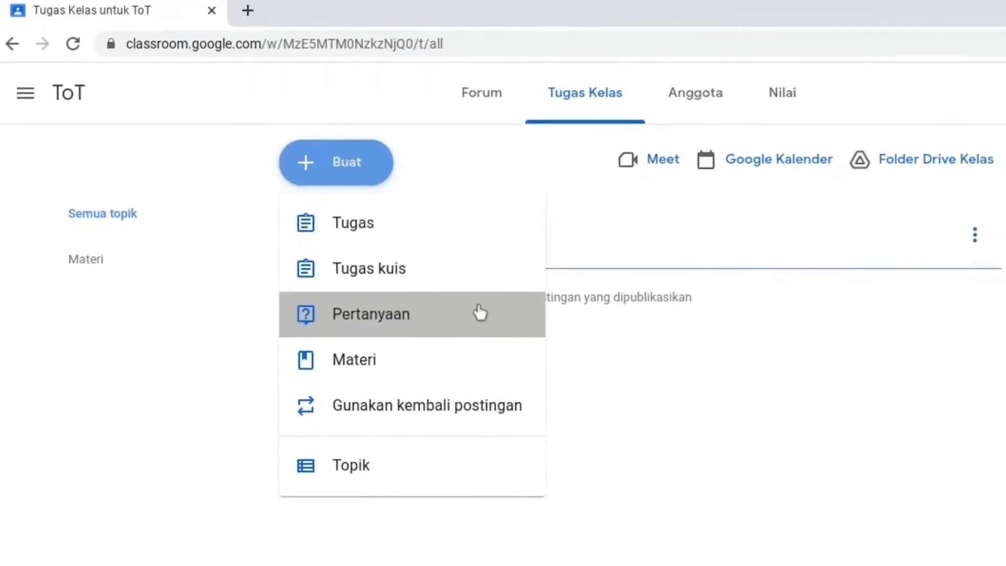
{"action": "left_click", "coordinate": [503, 328]}
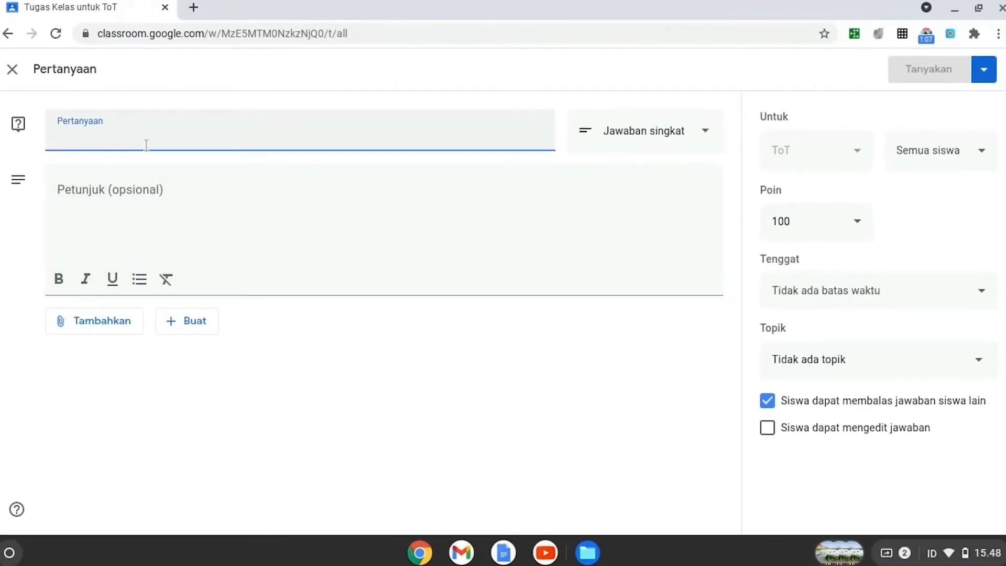
{"action": "type", "text": "Absen"}
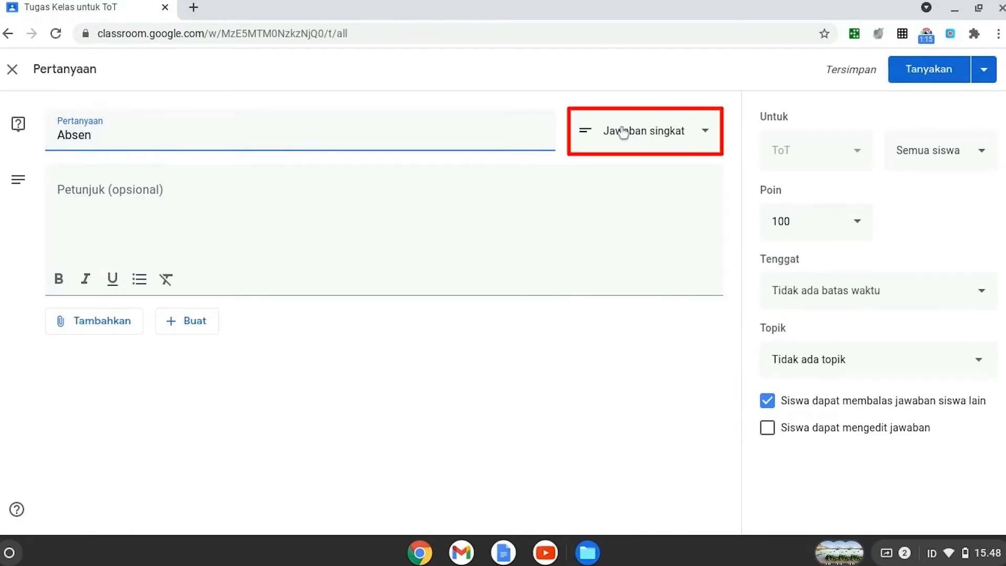
{"action": "left_click", "coordinate": [709, 140]}
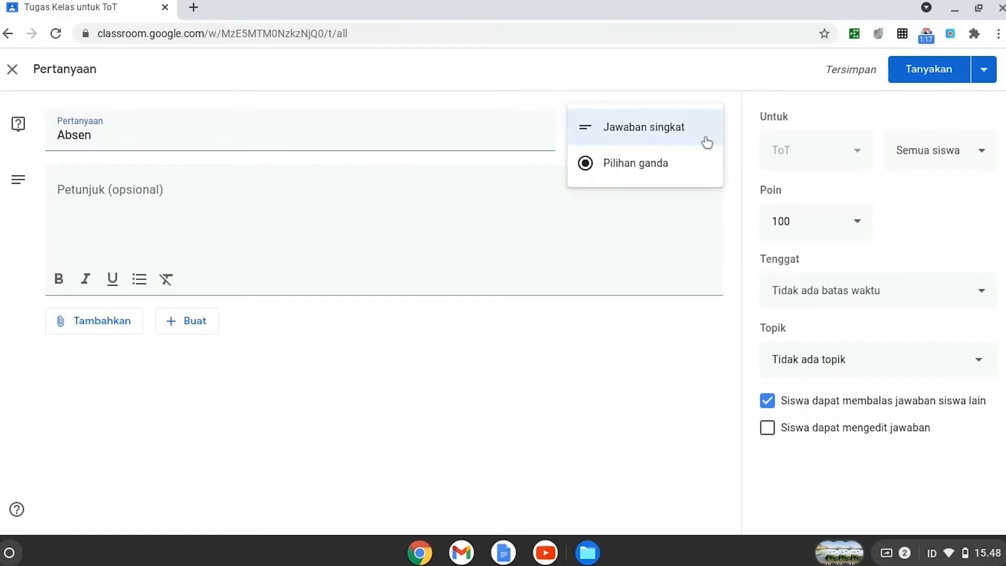
{"action": "left_click", "coordinate": [658, 167]}
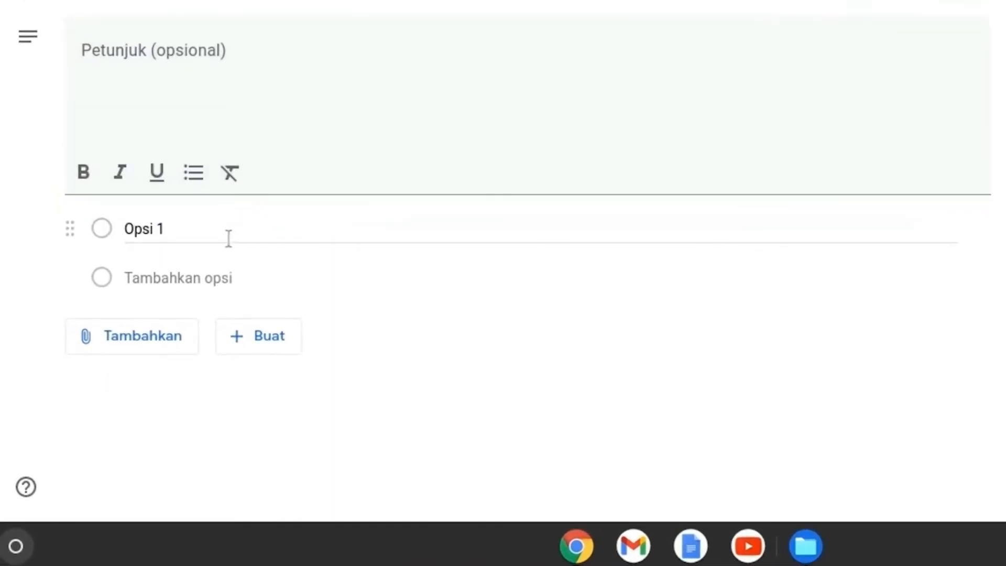
Step: Enter the answer options Hadir, Izin and Sakit for the Absen question
{"action": "left_click", "coordinate": [229, 239]}
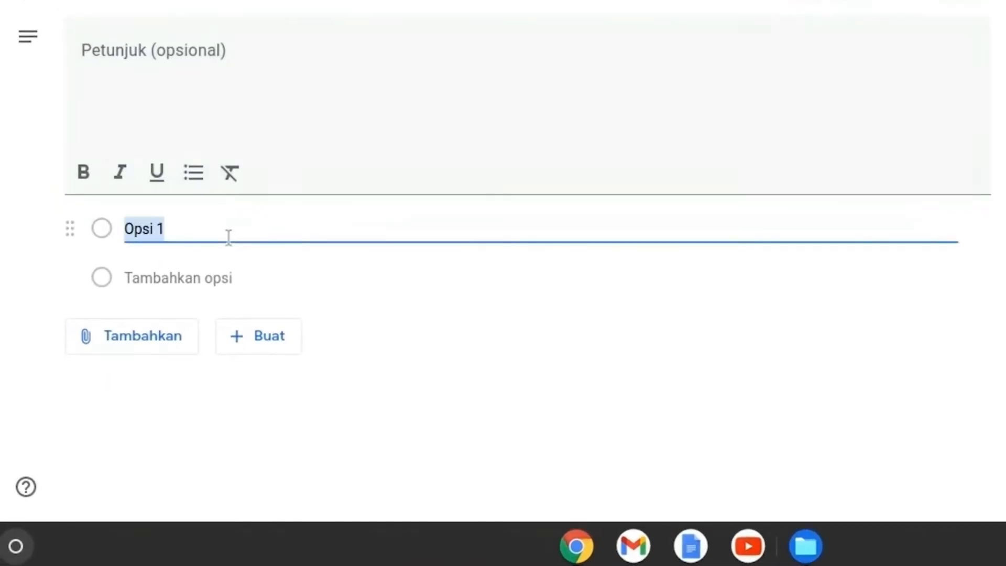
{"action": "type", "text": "Hadir"}
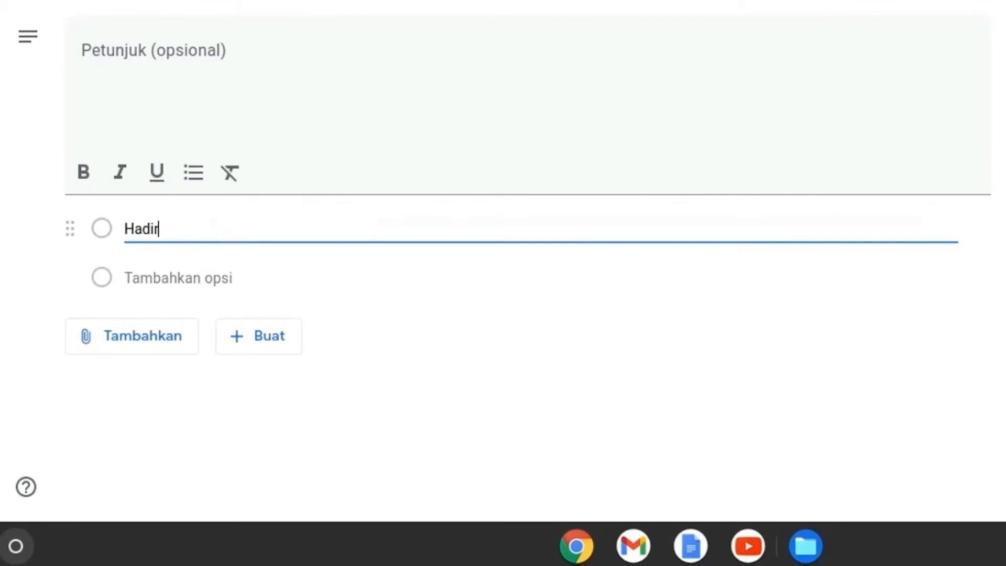
{"action": "left_click", "coordinate": [205, 281]}
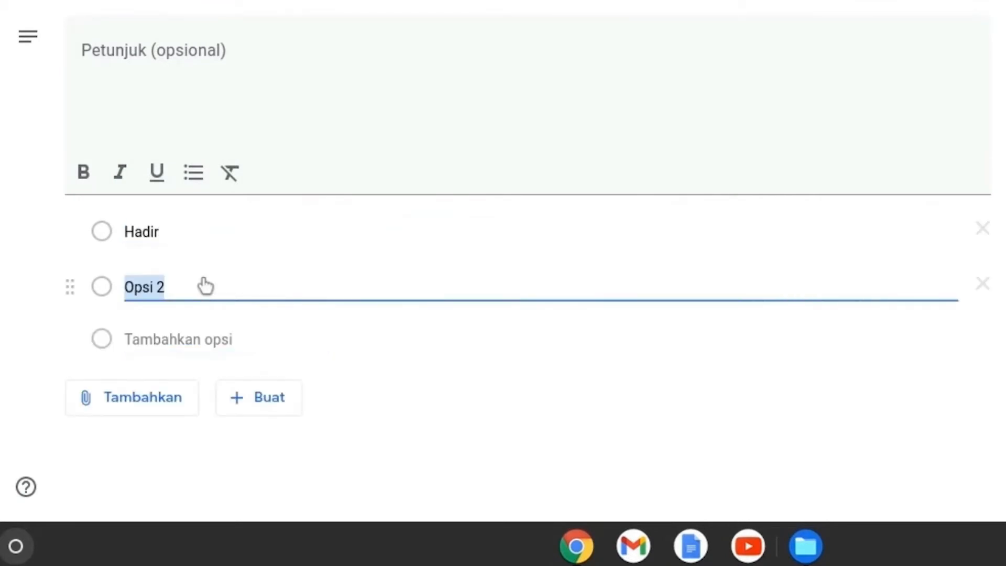
{"action": "type", "text": "Izin"}
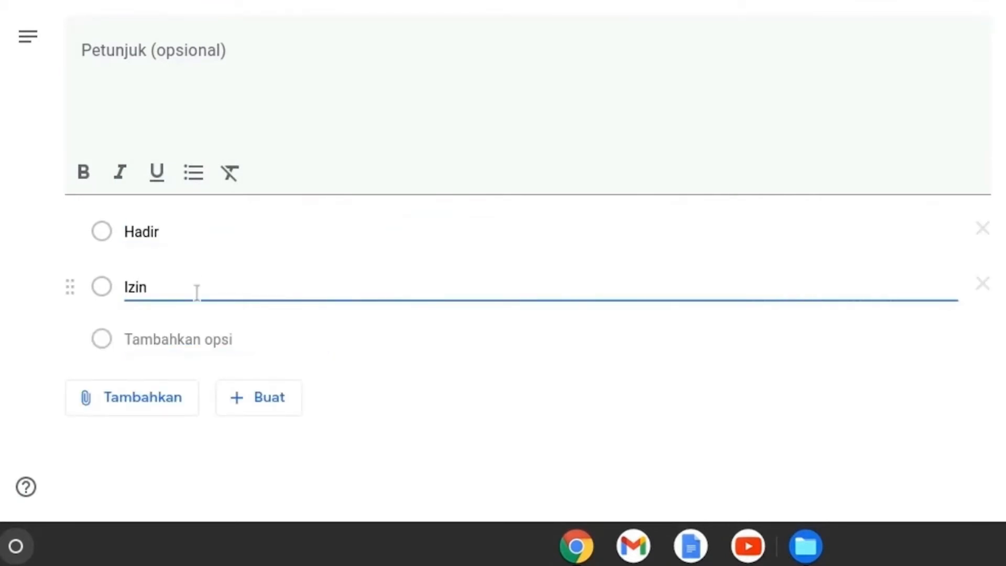
{"action": "left_click", "coordinate": [190, 342]}
{"action": "type", "text": "Sak"}
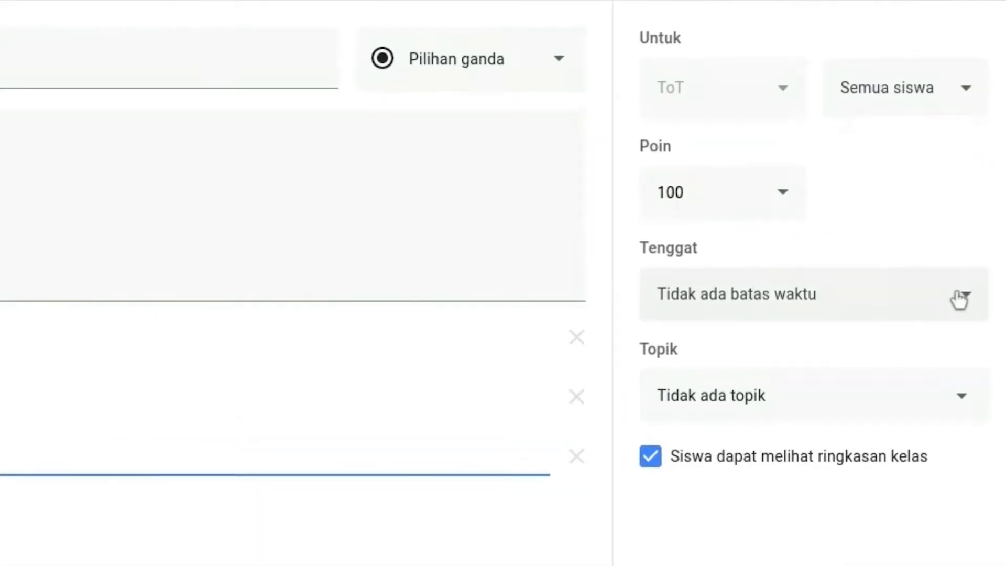
Step: Set the Absen question's due date to 6 Agu 2021 at 10.00
{"action": "left_click", "coordinate": [958, 295]}
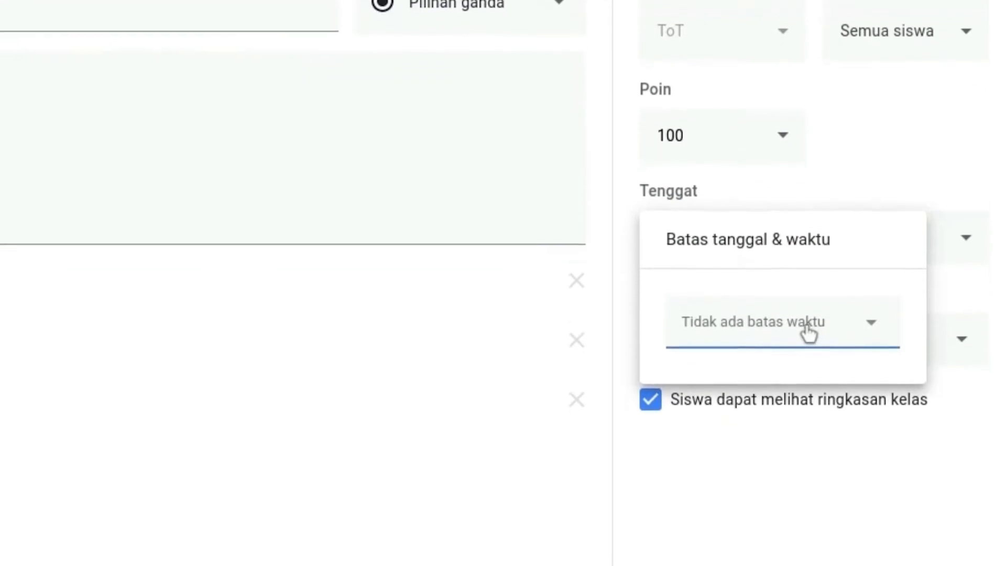
{"action": "left_click", "coordinate": [810, 388]}
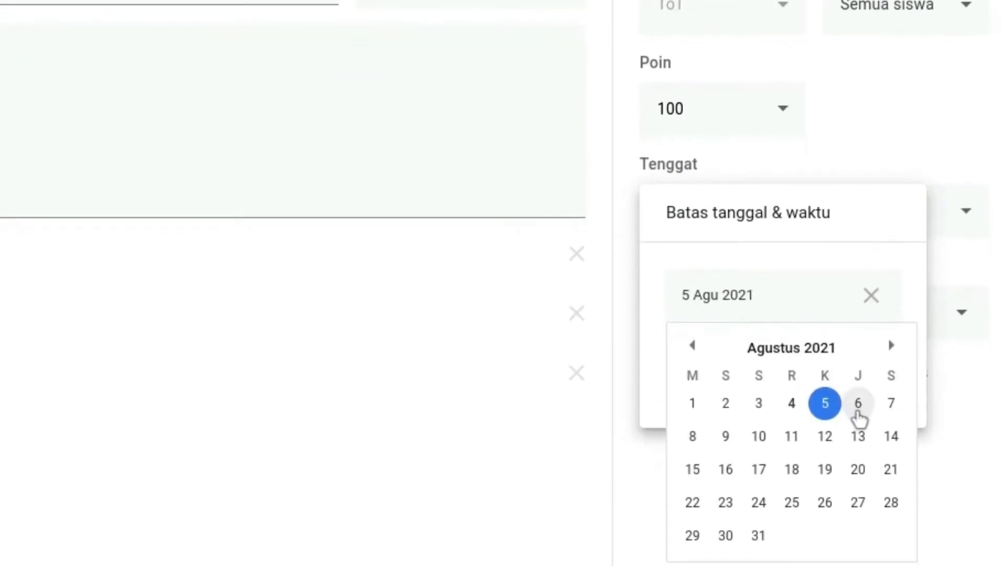
{"action": "left_click", "coordinate": [858, 406]}
{"action": "left_click", "coordinate": [786, 364]}
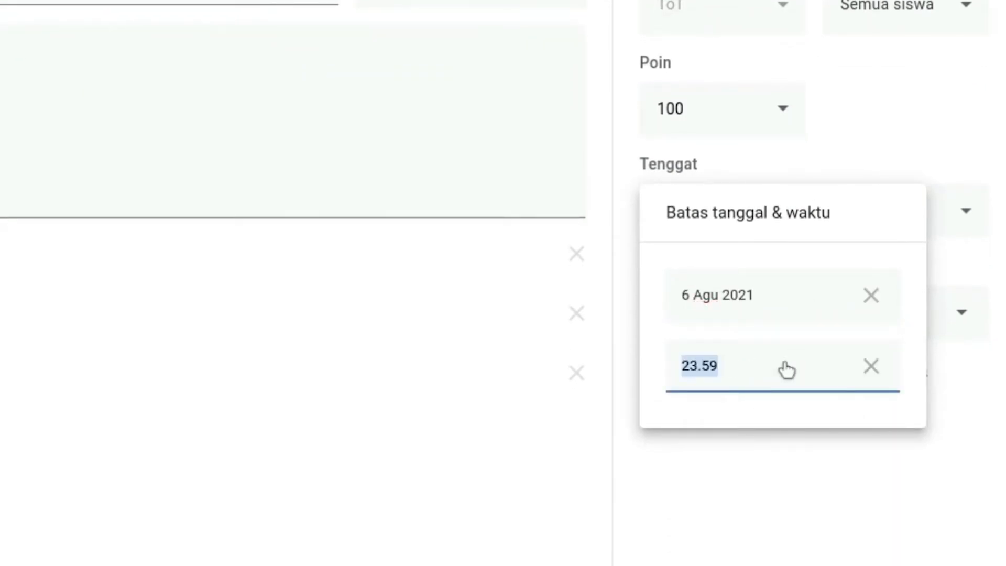
{"action": "type", "text": "10.00"}
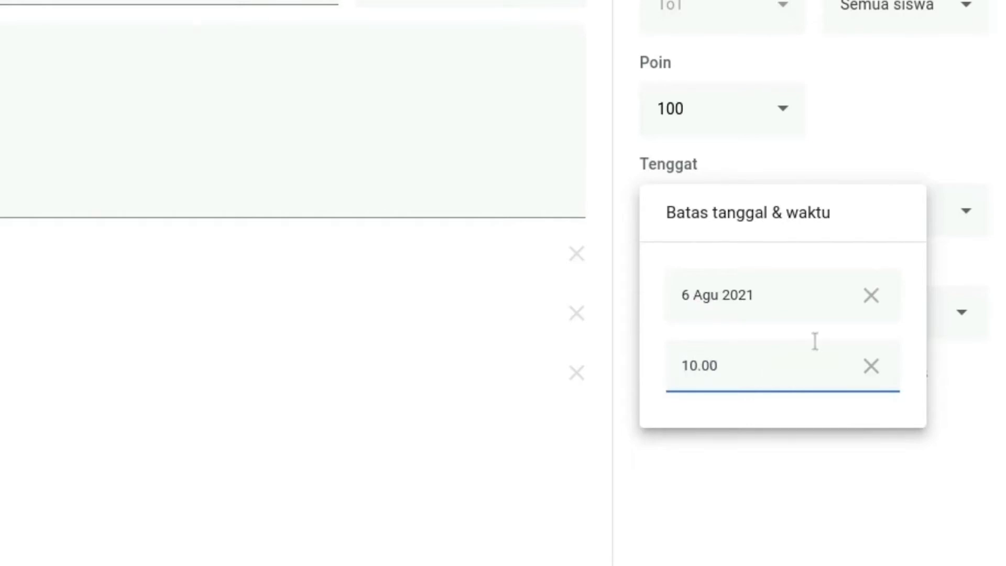
{"action": "left_click", "coordinate": [979, 477]}
Step: Put the question under a new topic named Absen and save it as a draft
{"action": "left_click", "coordinate": [962, 326]}
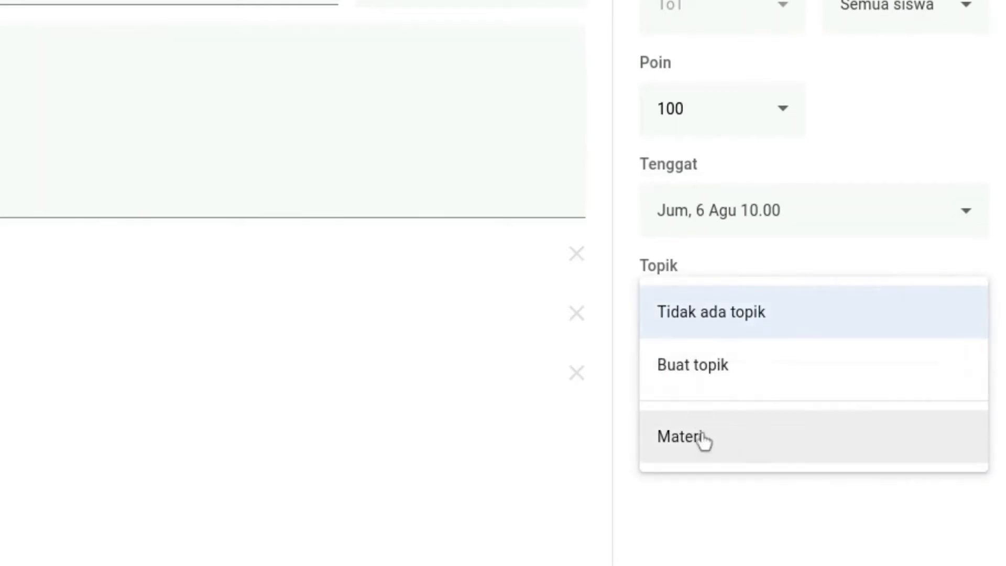
{"action": "left_click", "coordinate": [709, 390]}
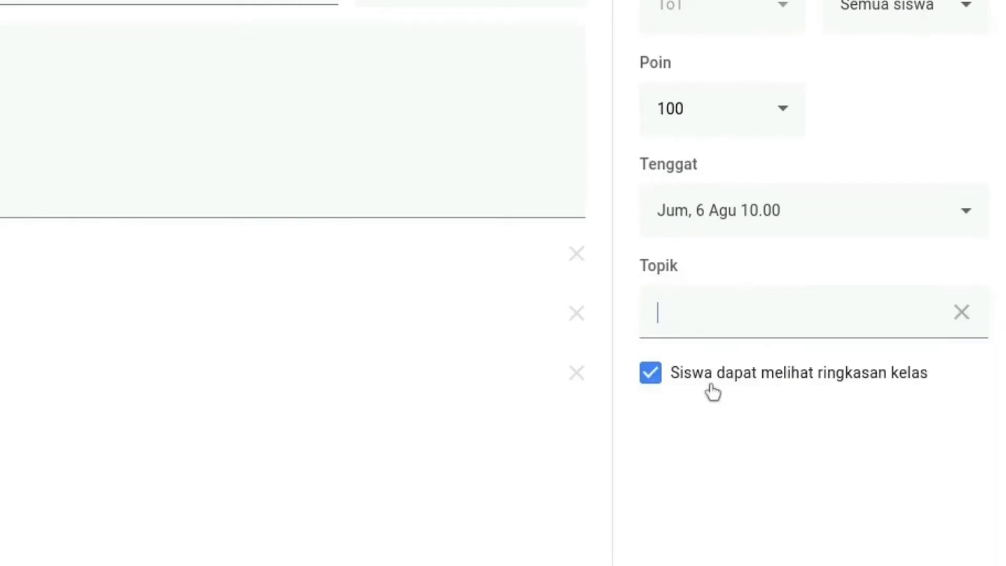
{"action": "type", "text": "Absen"}
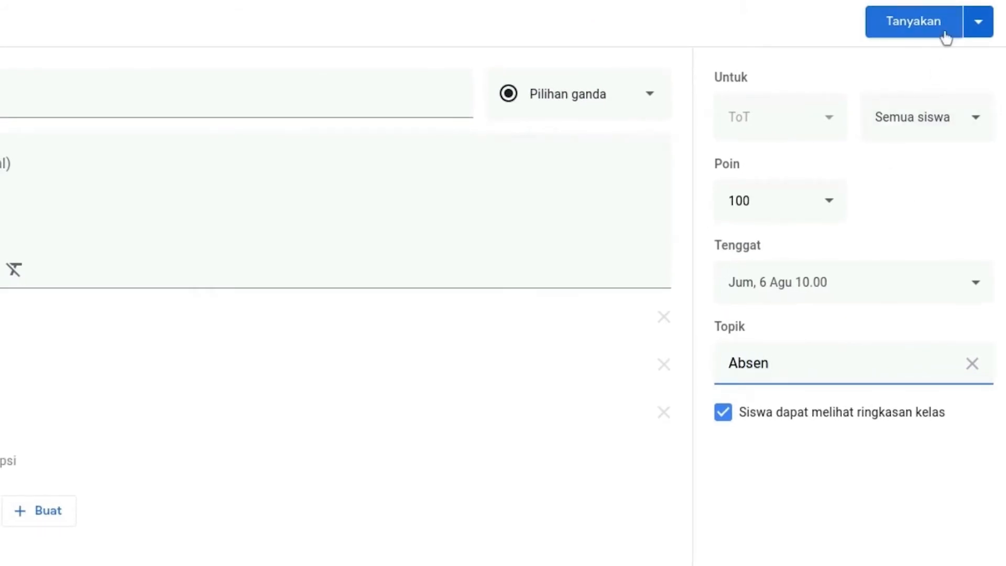
{"action": "left_click", "coordinate": [979, 21]}
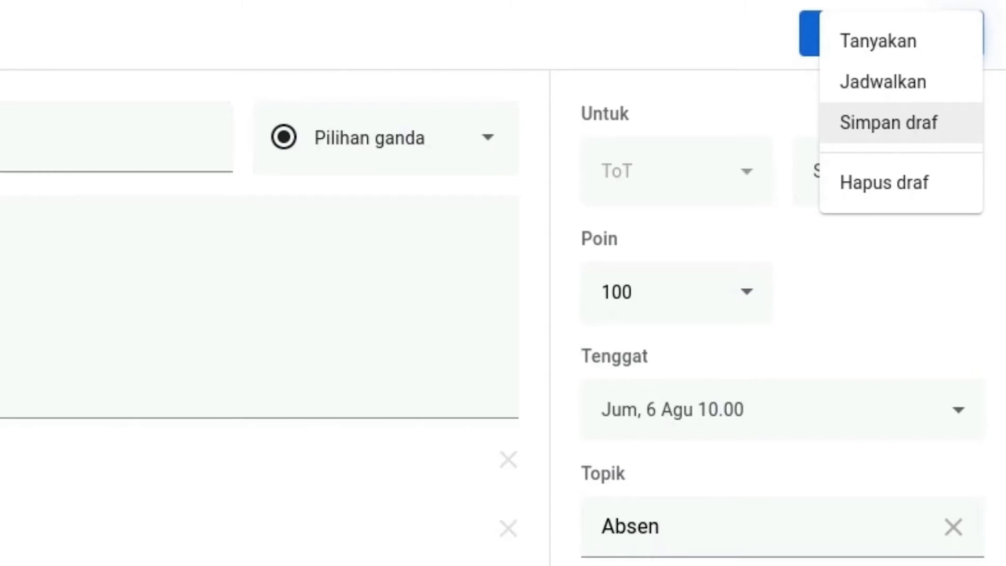
{"action": "left_click", "coordinate": [938, 122]}
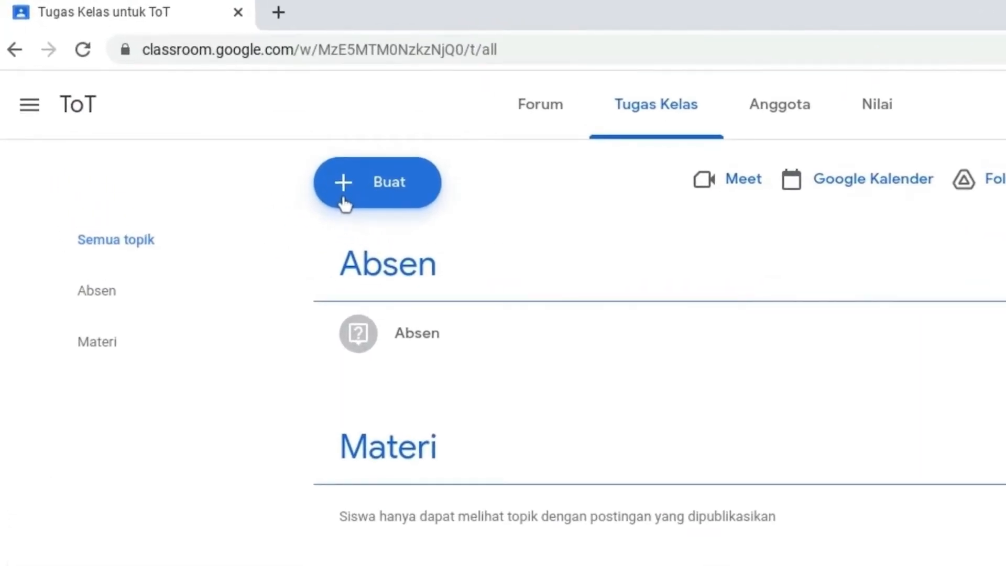
Step: Create a new assignment (Tugas) titled Materi 1 with the instructions "Ini Materi 1"
{"action": "left_click", "coordinate": [340, 194]}
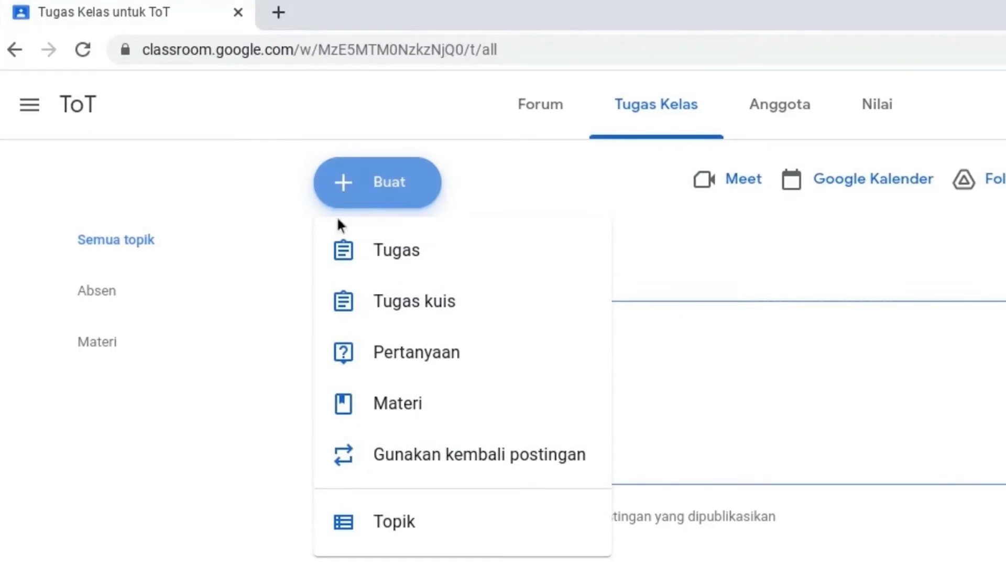
{"action": "left_click", "coordinate": [362, 270]}
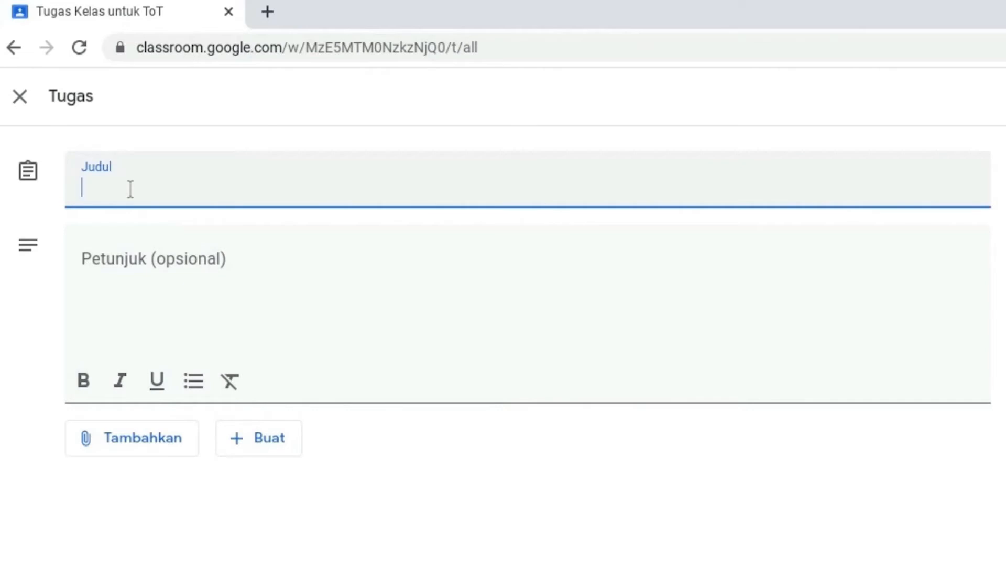
{"action": "type", "text": "Materi 1"}
{"action": "key", "text": "Tab"}
{"action": "type", "text": "Ini Materi 1"}
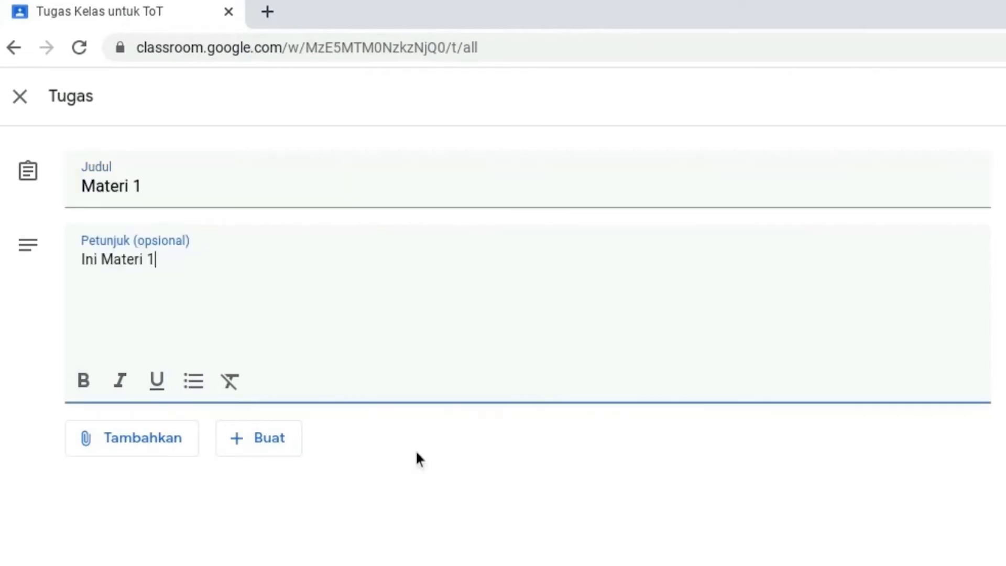
{"action": "left_click", "coordinate": [149, 455]}
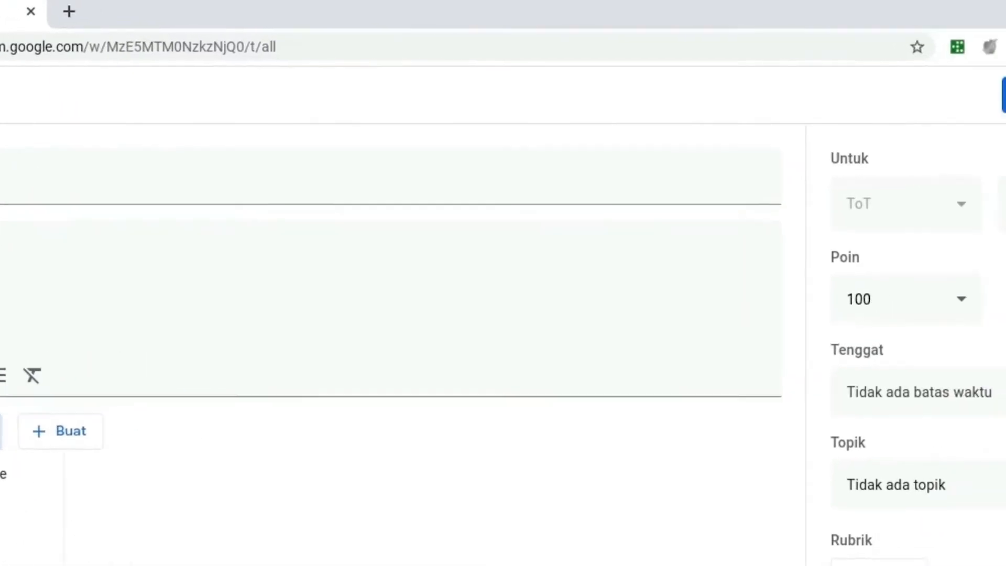
{"action": "left_click", "coordinate": [970, 124]}
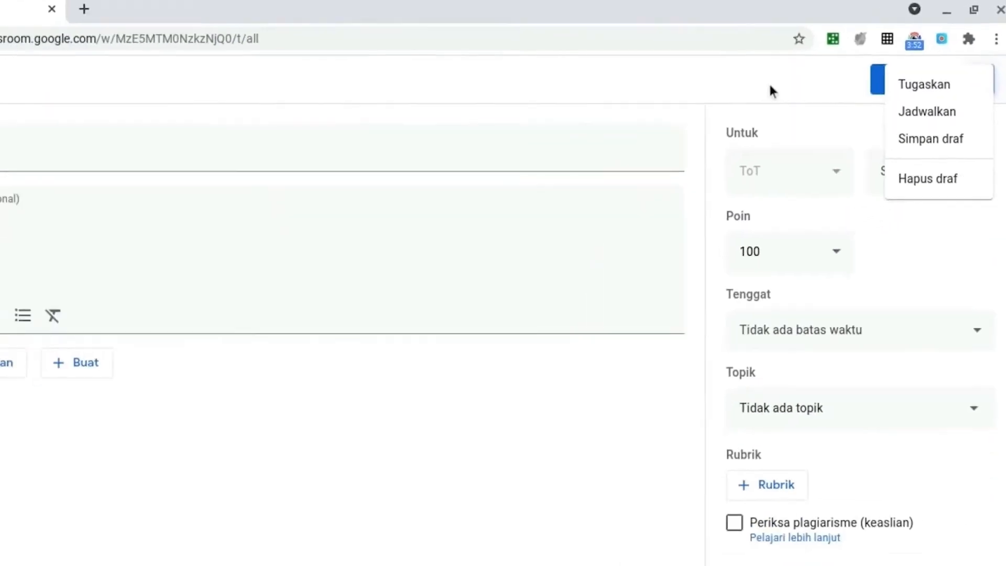
{"action": "left_click", "coordinate": [769, 90]}
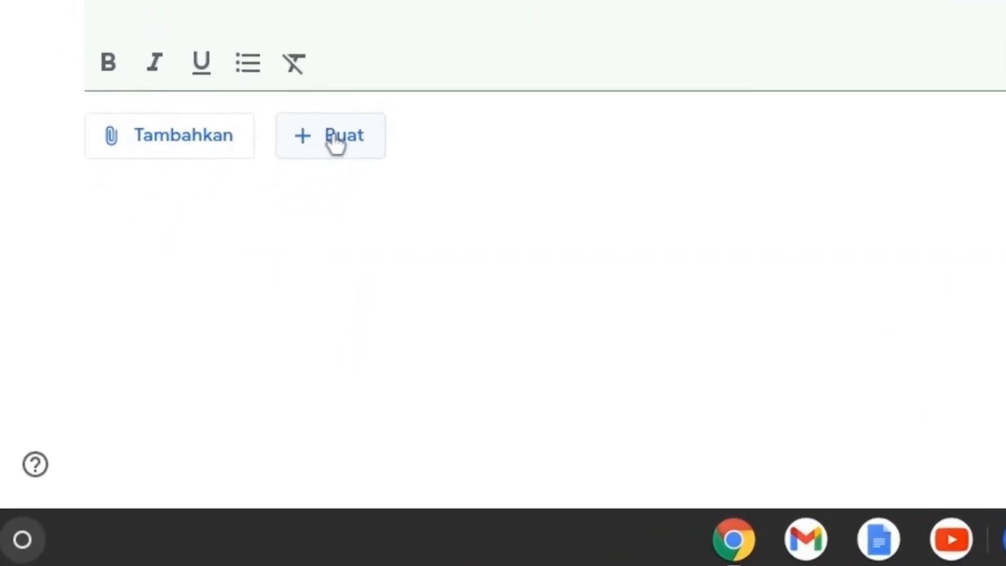
Step: Attach a new blank Google Docs document to the Materi 1 assignment
{"action": "left_click", "coordinate": [335, 145]}
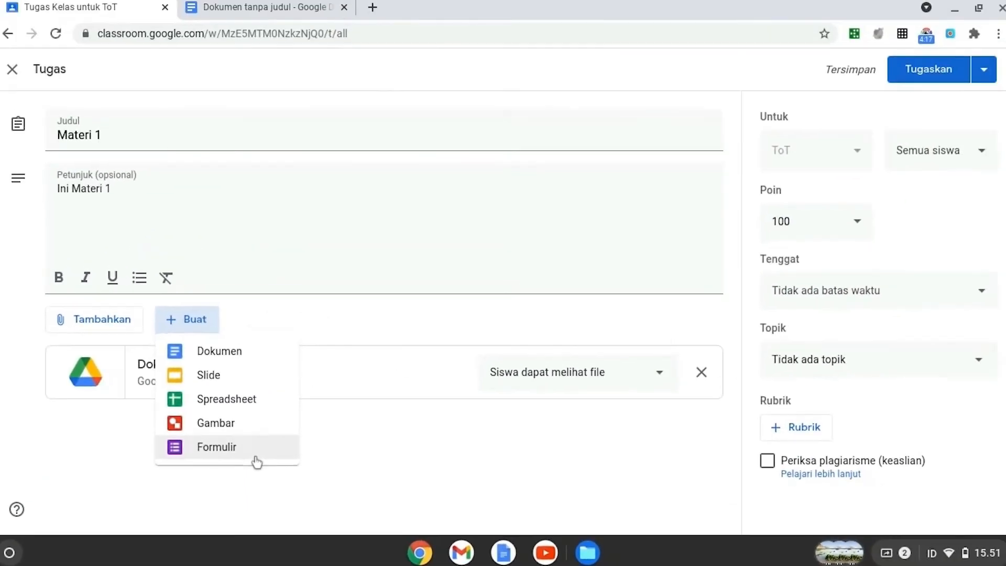
{"action": "left_click", "coordinate": [664, 335]}
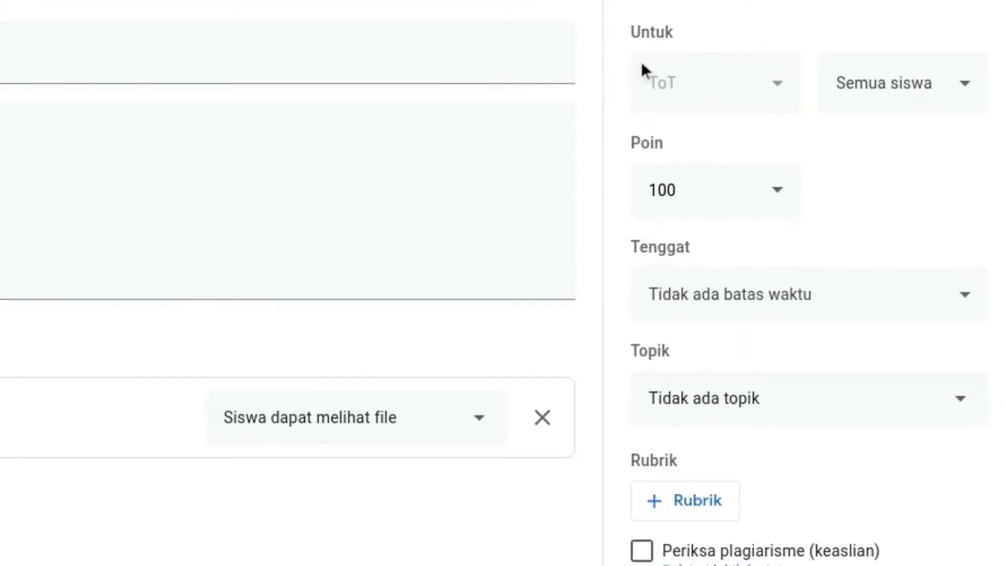
Step: File the Materi 1 assignment under the Materi topic and assign it to all students
{"action": "left_click", "coordinate": [969, 88]}
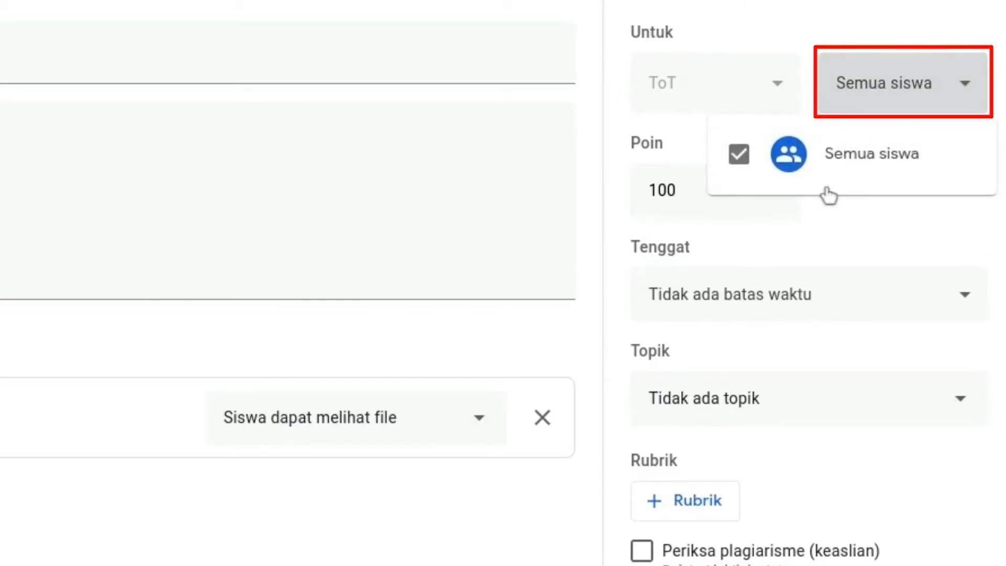
{"action": "left_click", "coordinate": [797, 19]}
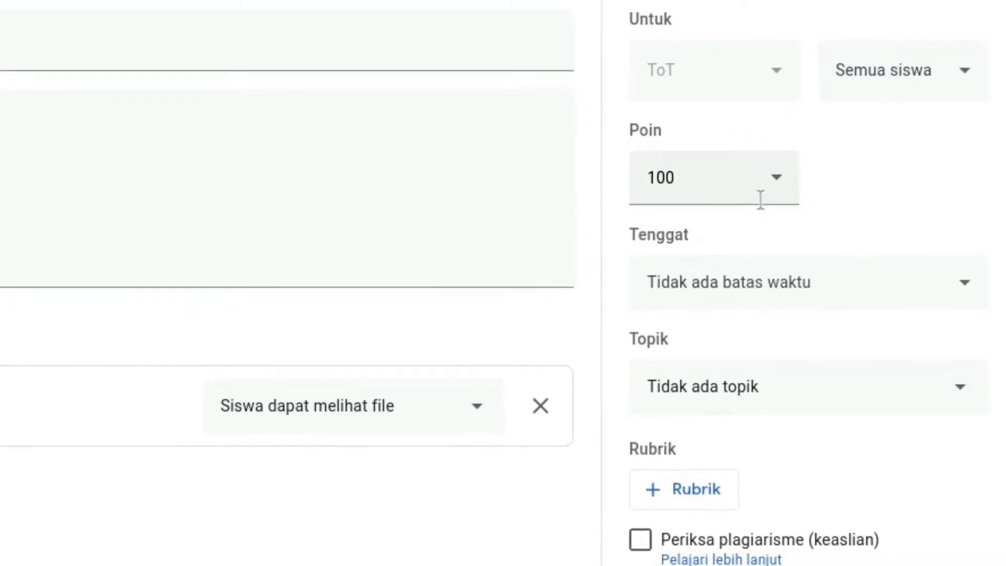
{"action": "left_click", "coordinate": [873, 400]}
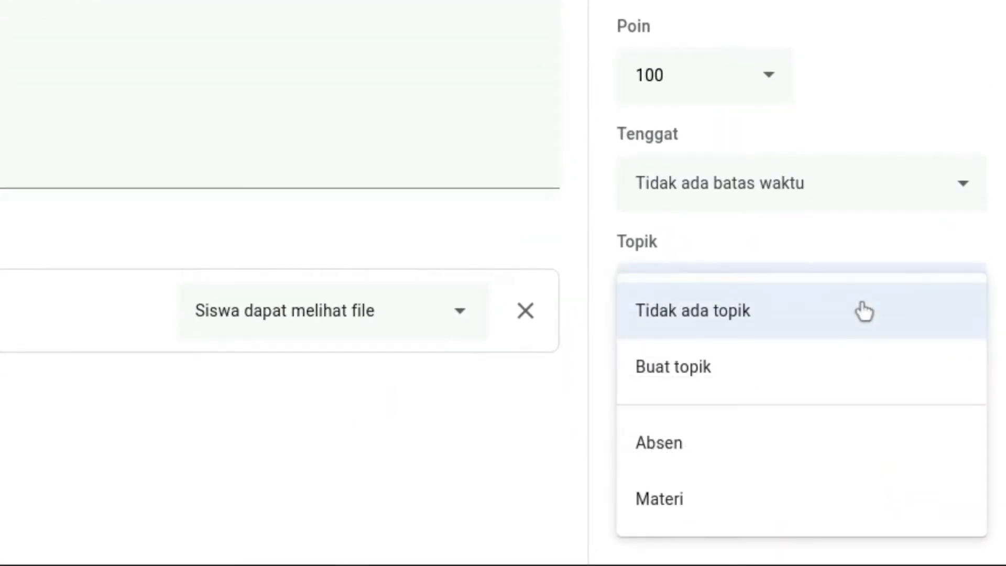
{"action": "left_click", "coordinate": [750, 508]}
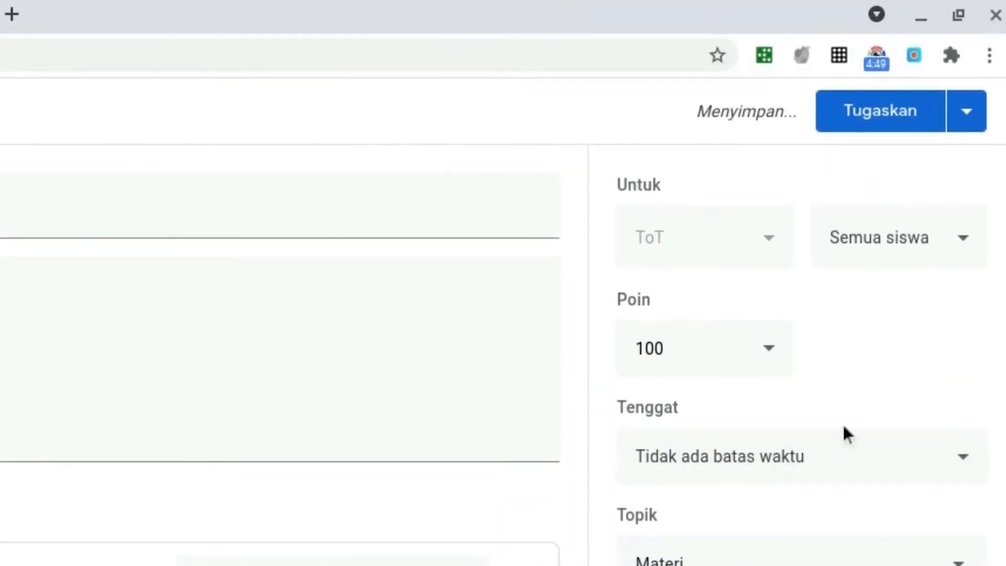
{"action": "left_click", "coordinate": [962, 120]}
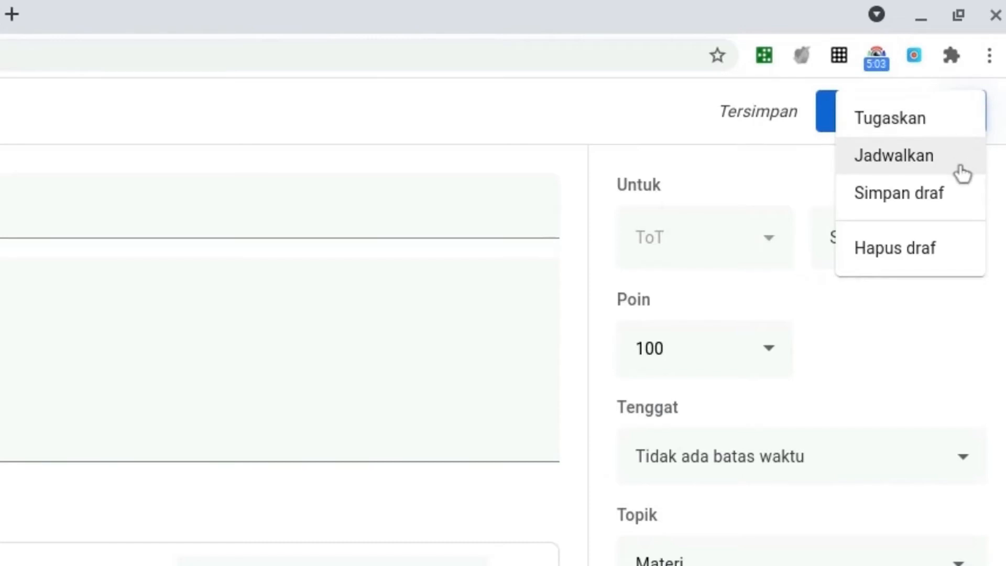
{"action": "left_click", "coordinate": [947, 128]}
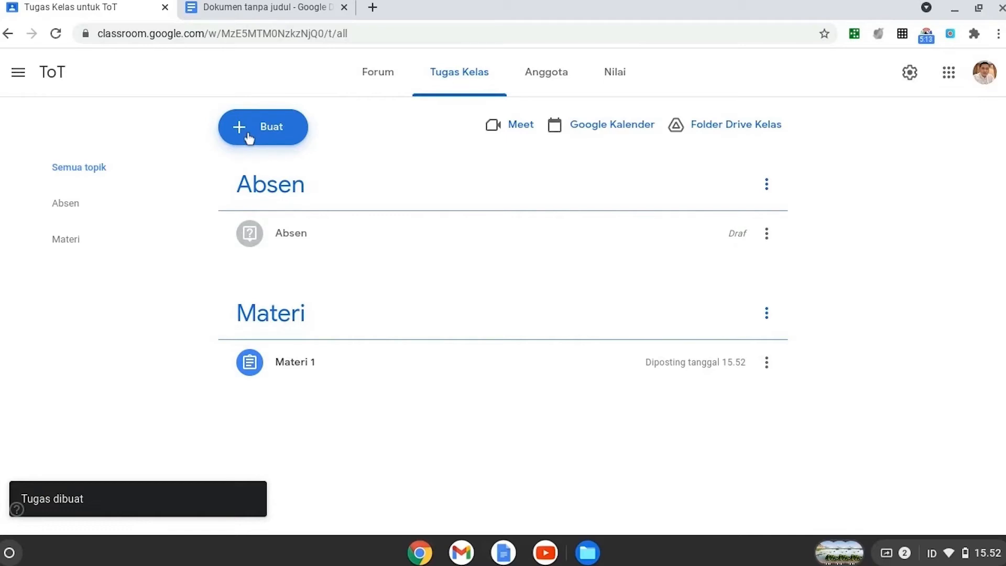
{"action": "left_click", "coordinate": [250, 133]}
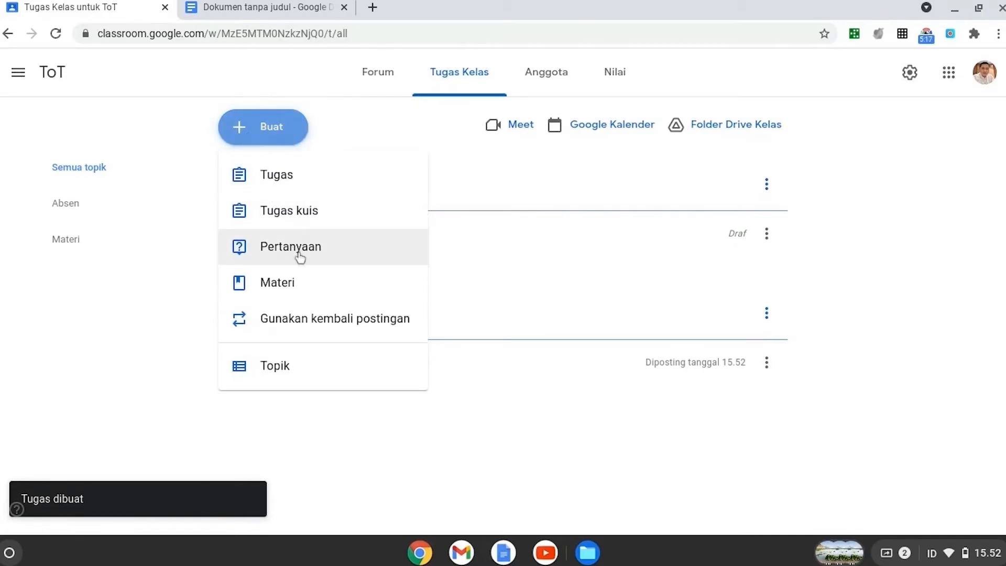
{"action": "left_click", "coordinate": [821, 313]}
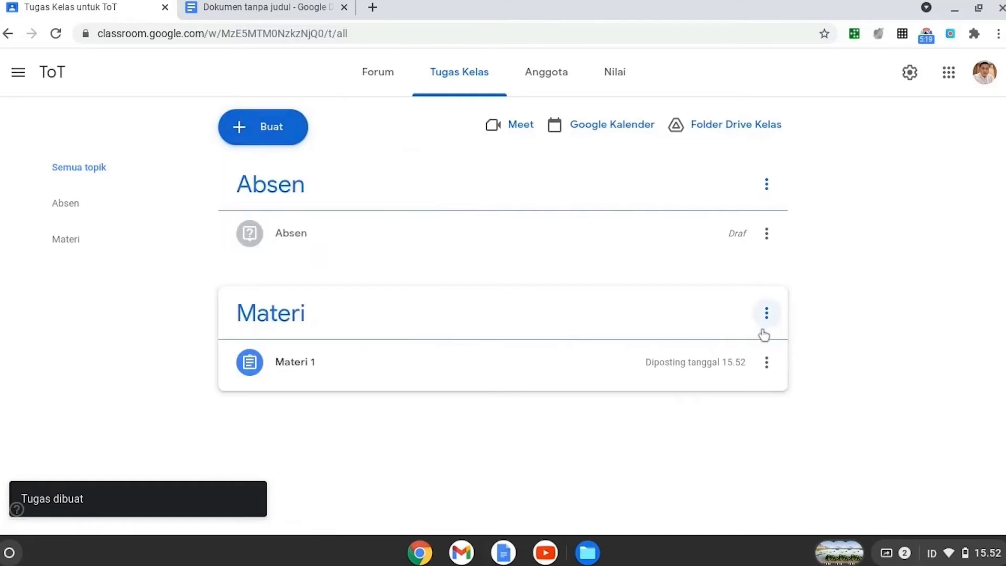
Step: Open the Materi 1 assignment for editing and examine the YouTube attachment options by video search and by URL
{"action": "left_click", "coordinate": [767, 362]}
{"action": "left_click", "coordinate": [717, 395]}
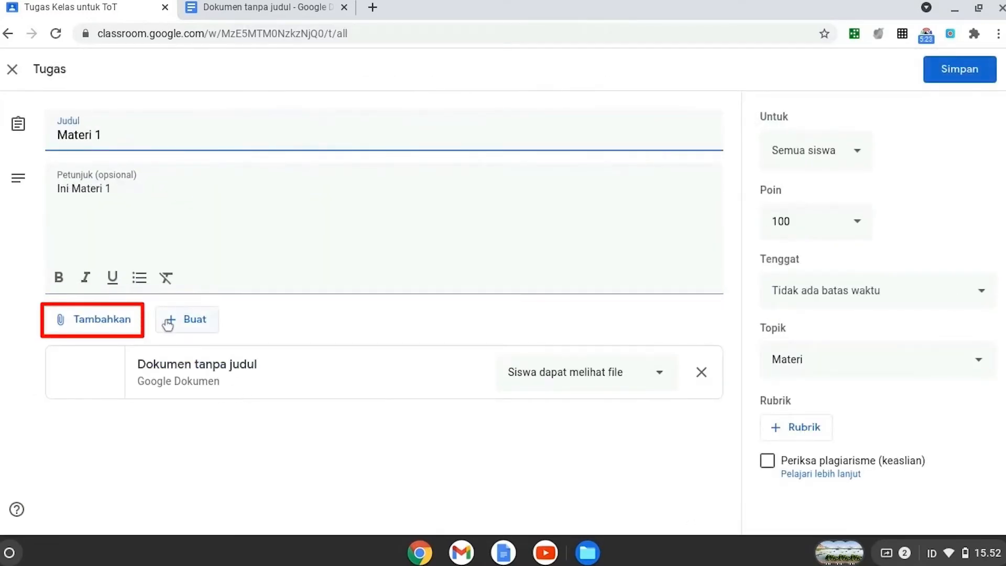
{"action": "left_click", "coordinate": [131, 322]}
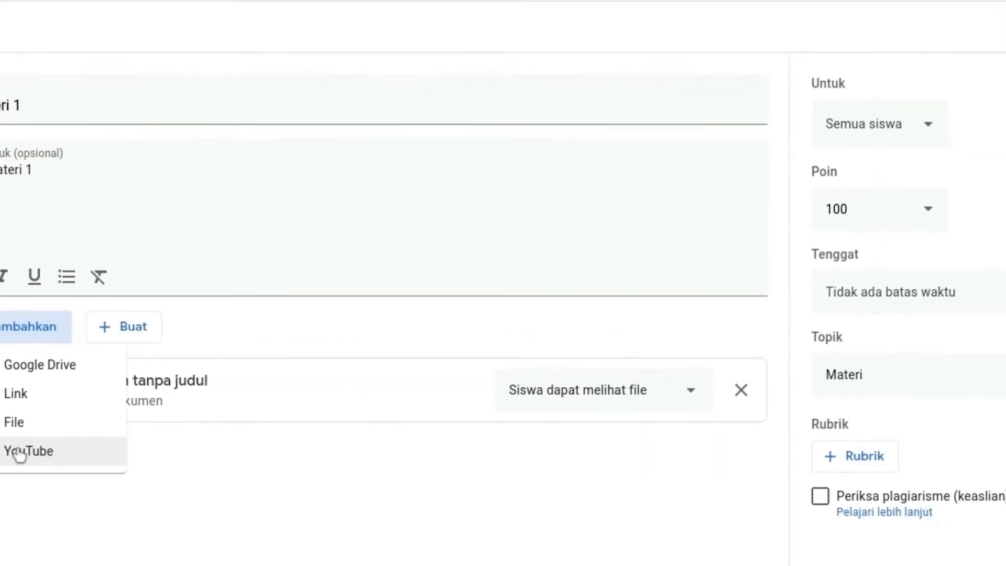
{"action": "left_click", "coordinate": [20, 451]}
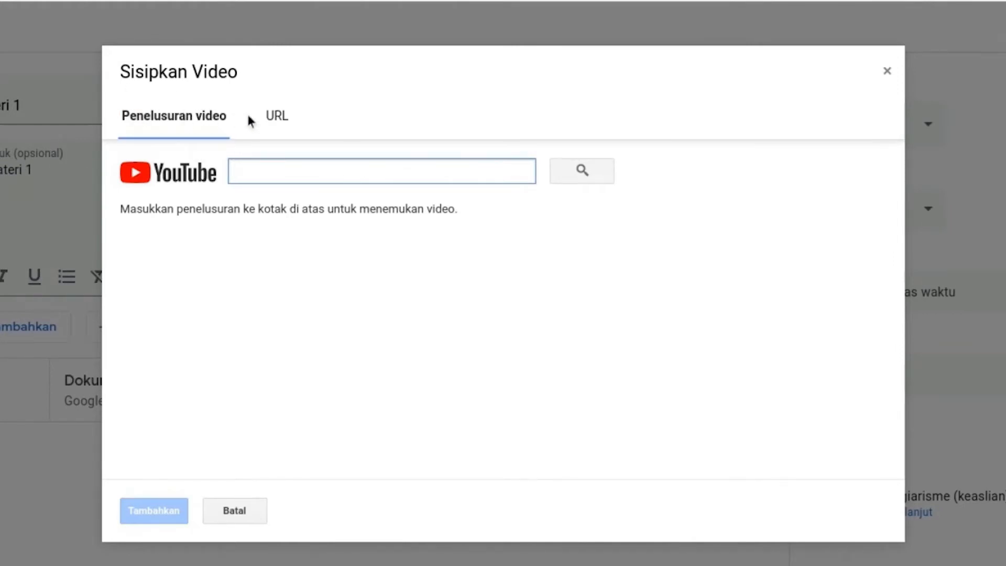
{"action": "left_click", "coordinate": [283, 118]}
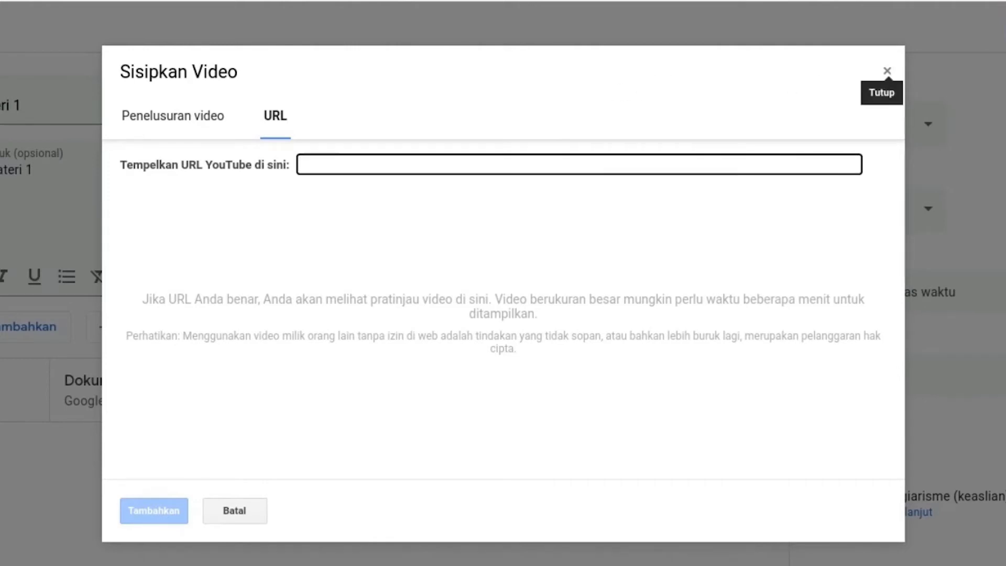
{"action": "left_click", "coordinate": [887, 70]}
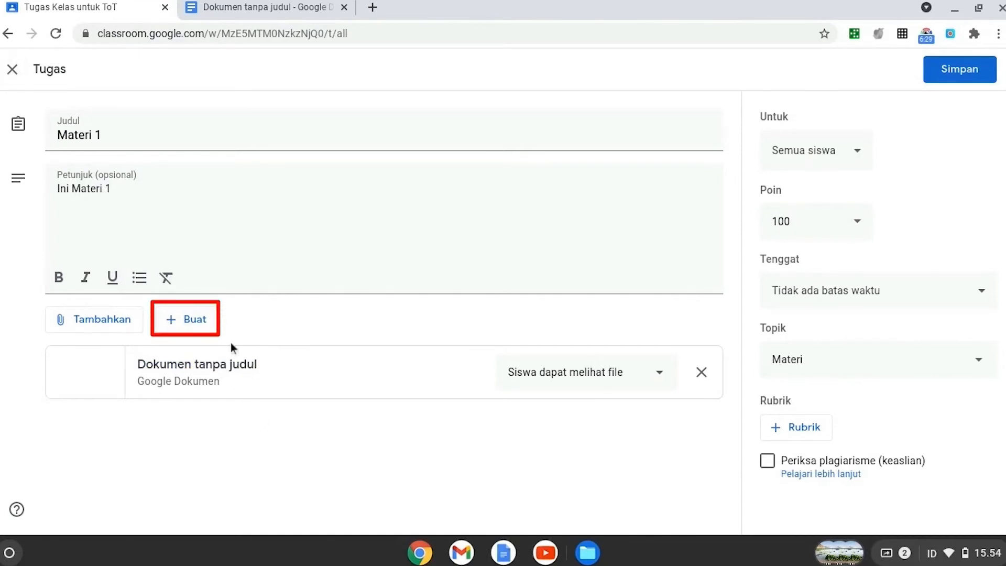
Step: Examine the creatable file types and the attached document's student access options, and close the Materi 1 assignment without saving
{"action": "left_click", "coordinate": [191, 321]}
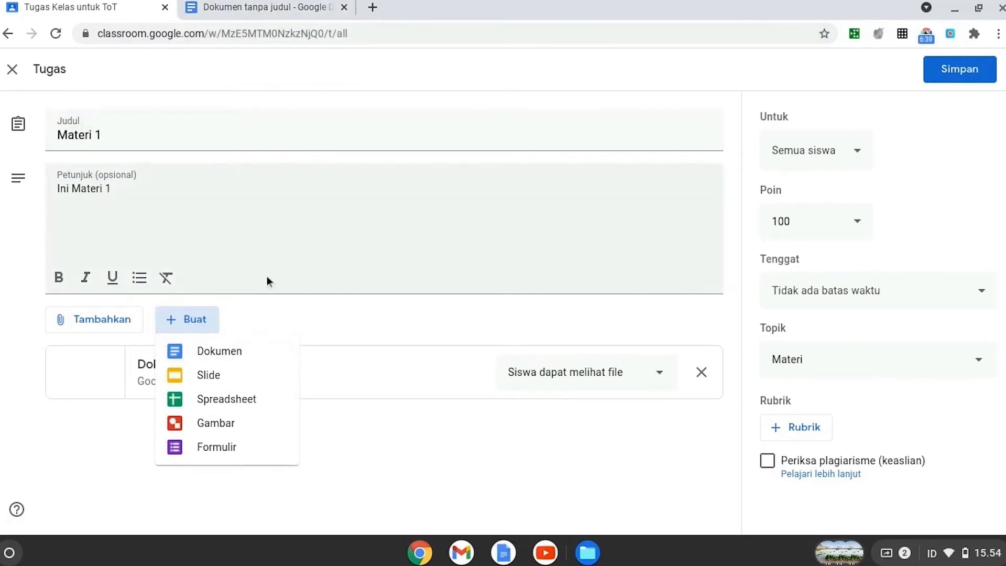
{"action": "left_click", "coordinate": [429, 454]}
{"action": "left_click", "coordinate": [660, 373]}
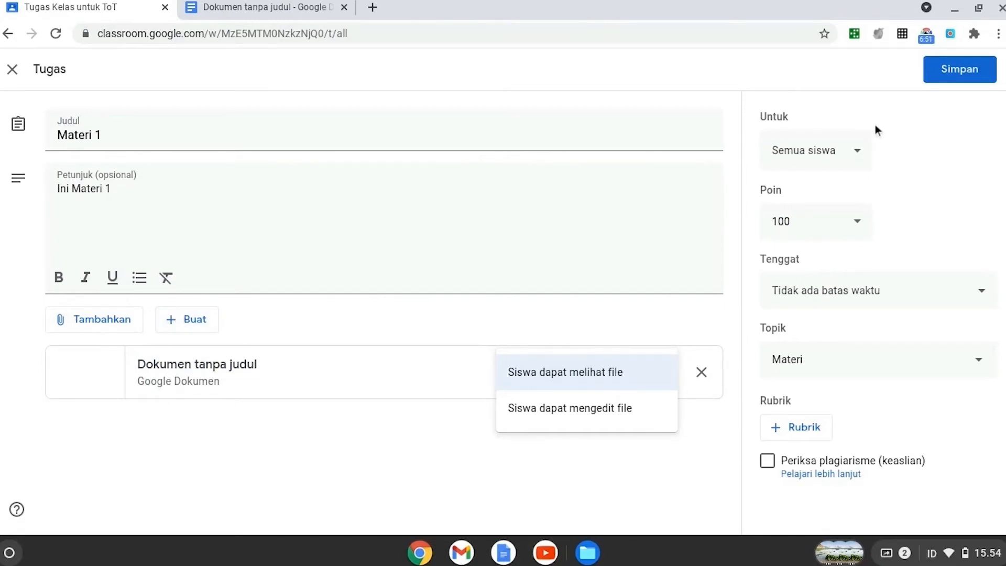
{"action": "left_click", "coordinate": [813, 76]}
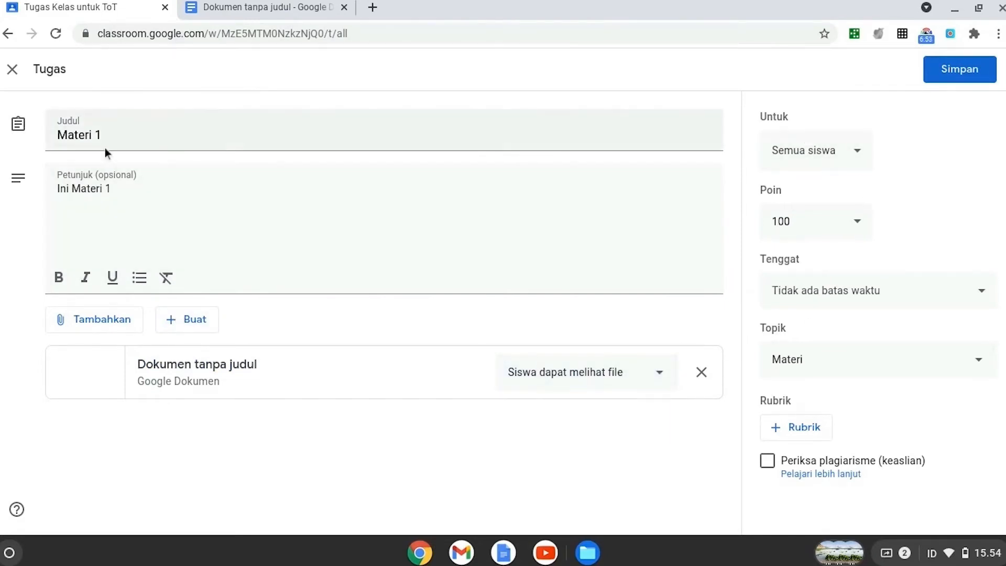
{"action": "left_click", "coordinate": [13, 76]}
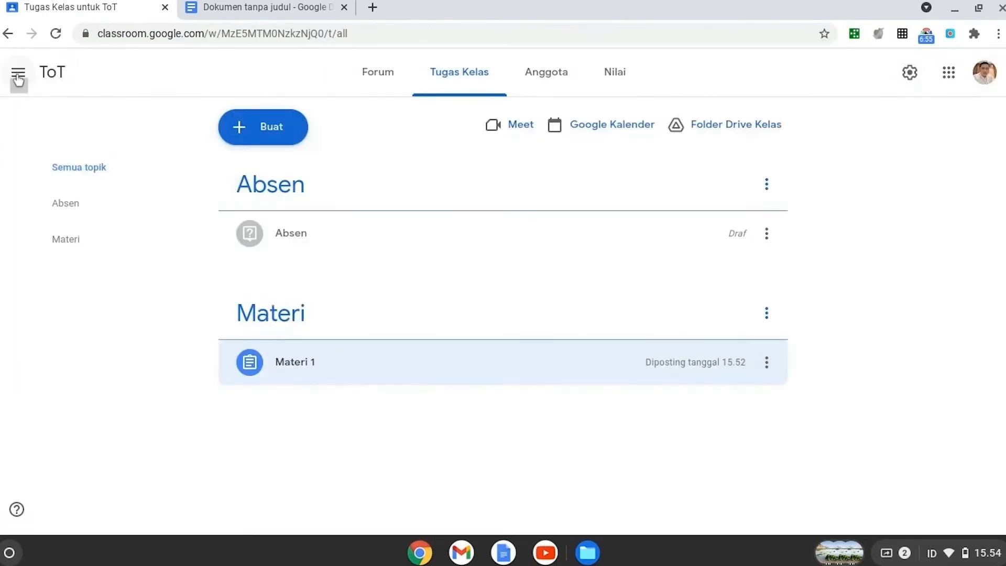
Step: Start a new assignment (Tugas), attach a new blank Google Docs document and return to the assignment form
{"action": "left_click", "coordinate": [256, 140]}
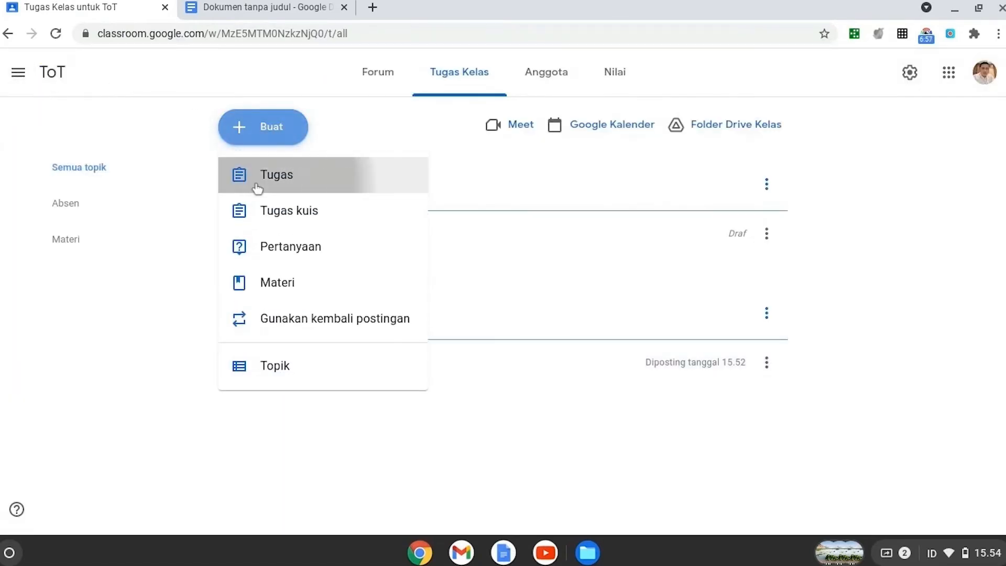
{"action": "left_click", "coordinate": [258, 172]}
{"action": "left_click", "coordinate": [190, 319]}
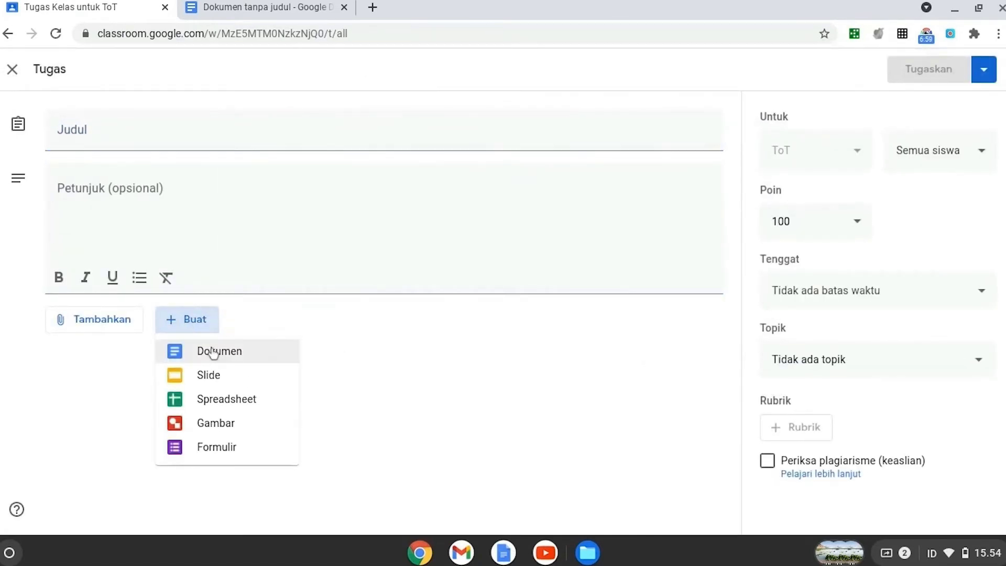
{"action": "left_click", "coordinate": [215, 361]}
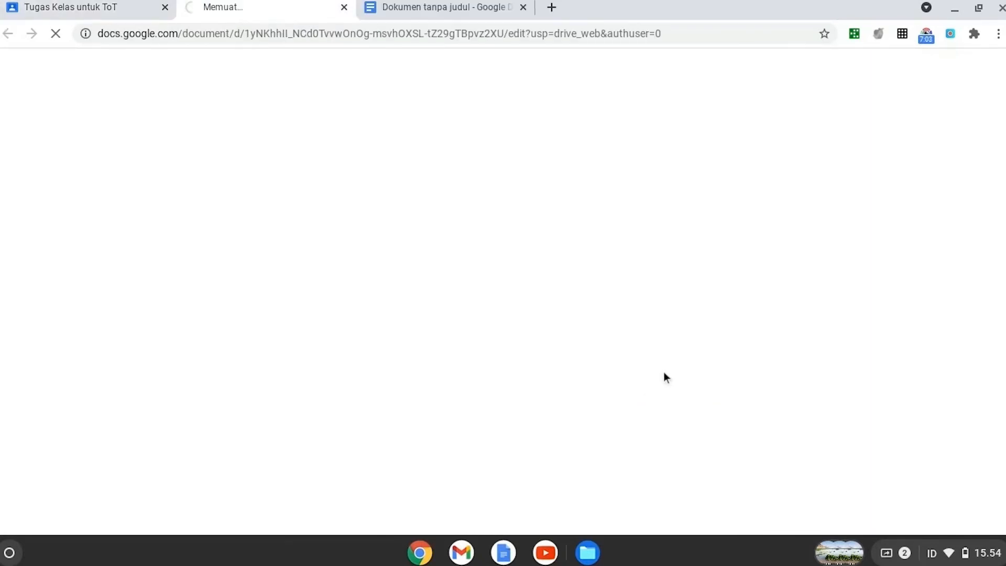
{"action": "left_click", "coordinate": [65, 7]}
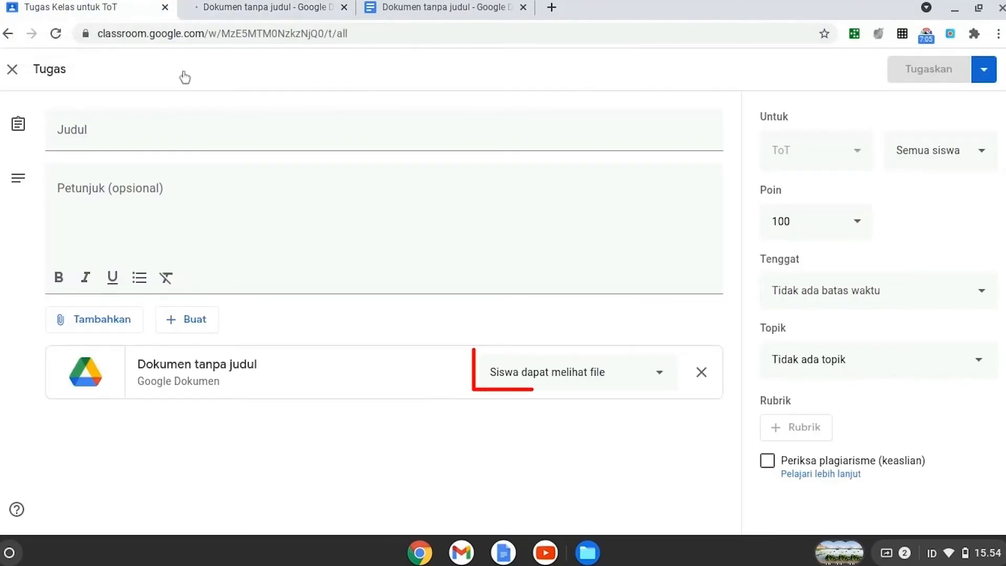
Step: Set the attached document's student access to "Buat salinan untuk setiap siswa" and close the untitled assignment
{"action": "left_click", "coordinate": [655, 376]}
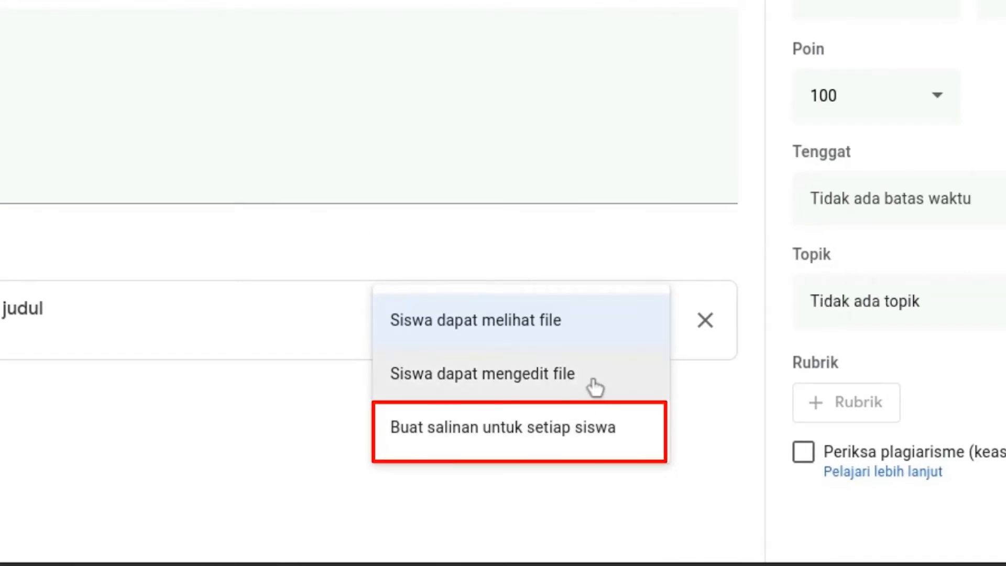
{"action": "left_click", "coordinate": [587, 434]}
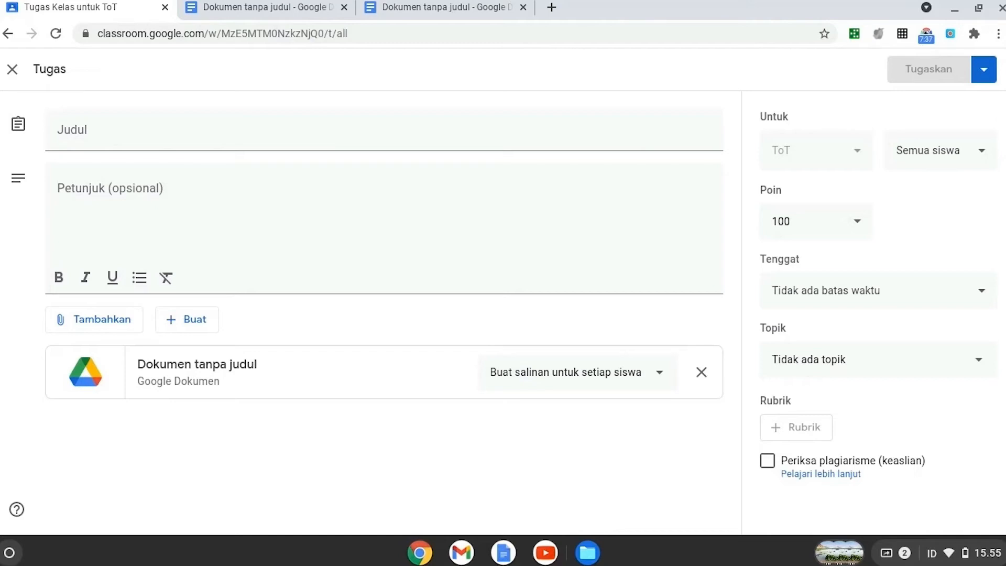
{"action": "left_click", "coordinate": [13, 70]}
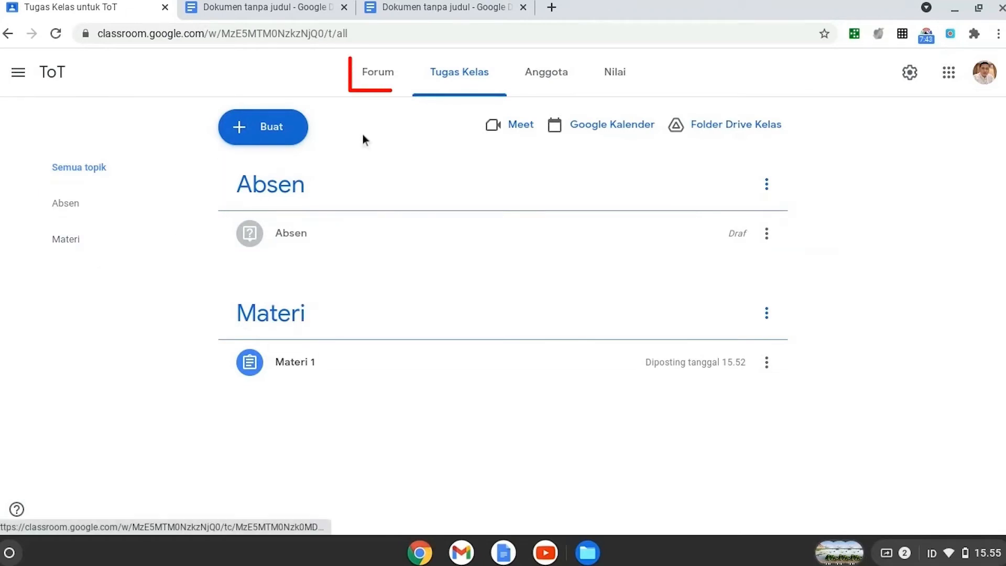
Step: Open the Materi 1 post from the class Forum and examine its instructions (Petunjuk) and student work (Tugas siswa)
{"action": "left_click", "coordinate": [386, 71]}
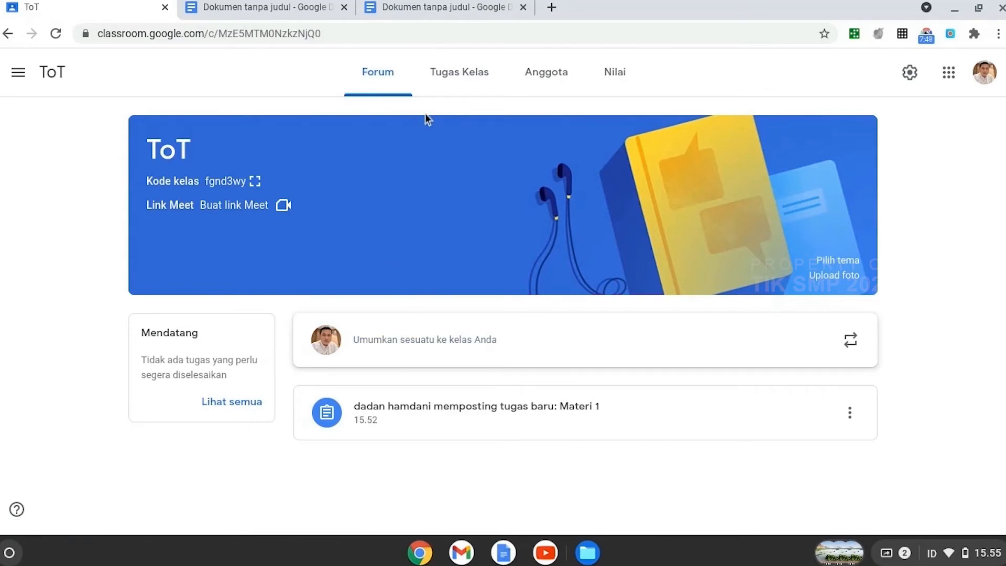
{"action": "left_click", "coordinate": [475, 416]}
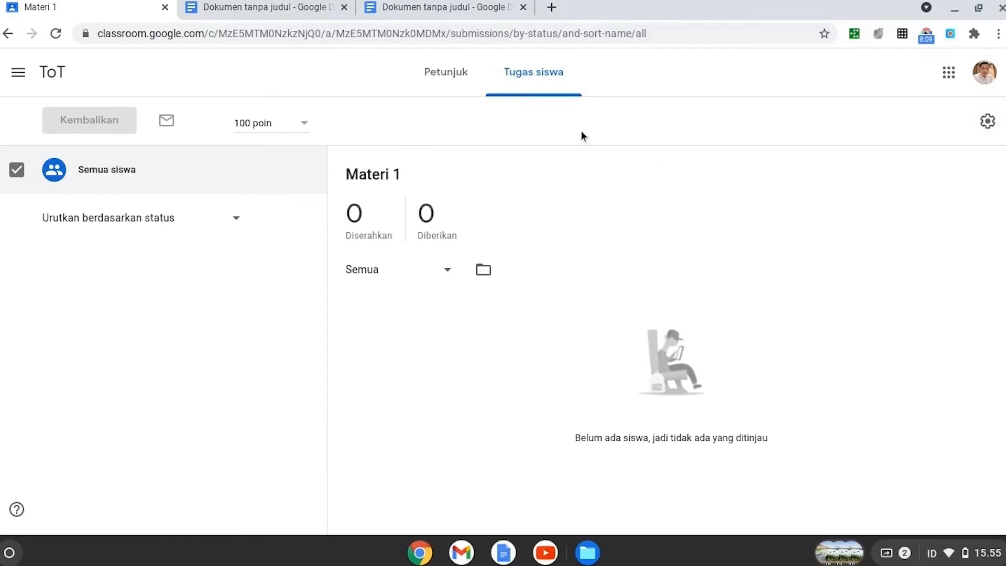
{"action": "left_click", "coordinate": [440, 83]}
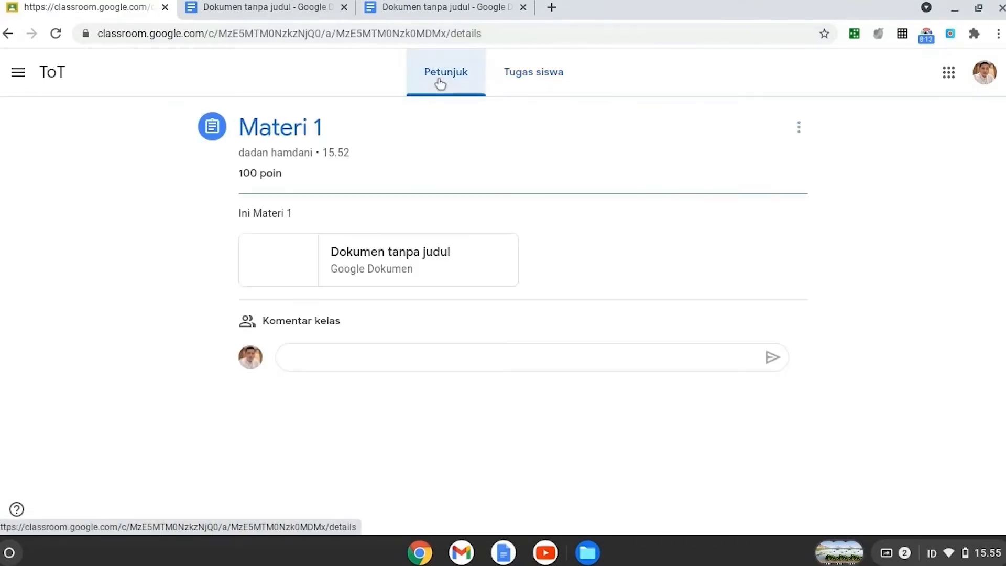
{"action": "left_click", "coordinate": [540, 81]}
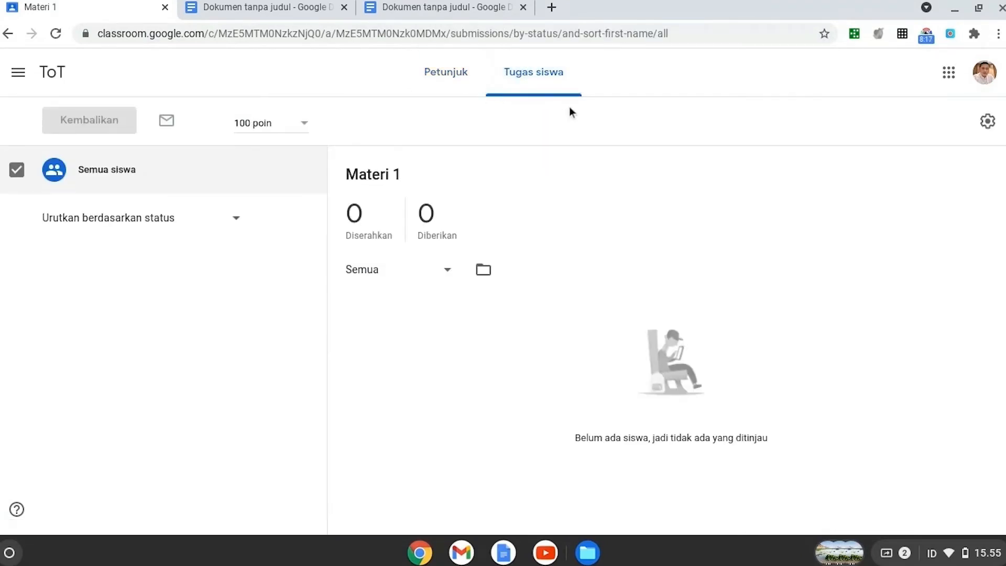
Step: View the list of work awaiting review (Untuk diperiksa) and return to the Materi 1 student work
{"action": "left_click", "coordinate": [19, 76]}
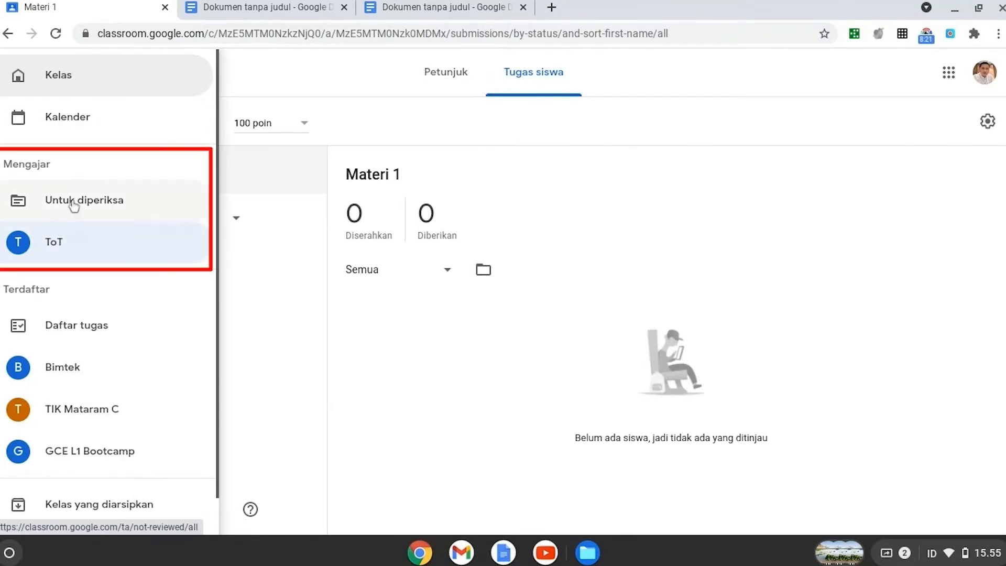
{"action": "left_click", "coordinate": [107, 199]}
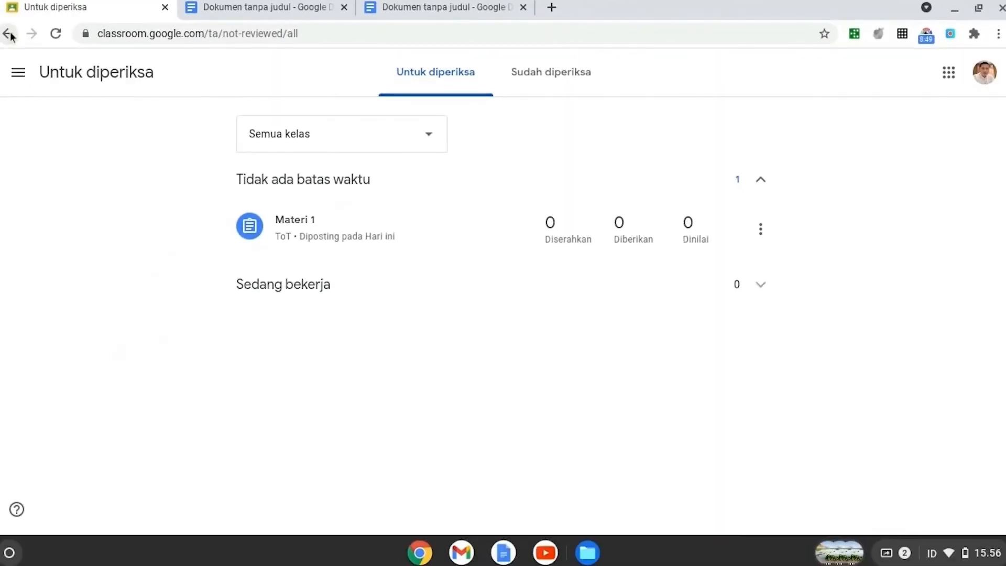
{"action": "left_click", "coordinate": [8, 34]}
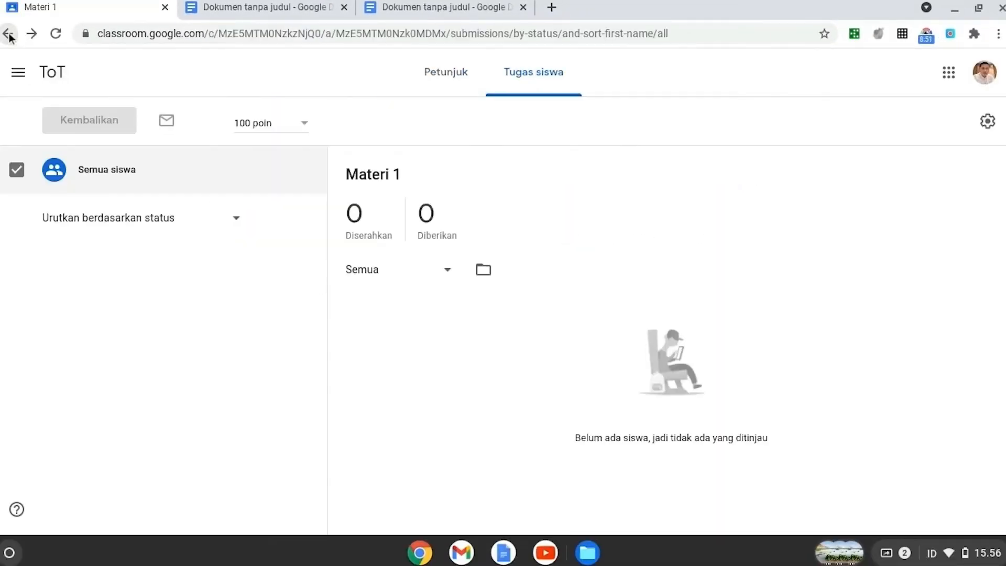
Step: Examine the student sorting options and the grade export options for the Materi 1 student work
{"action": "left_click", "coordinate": [235, 219]}
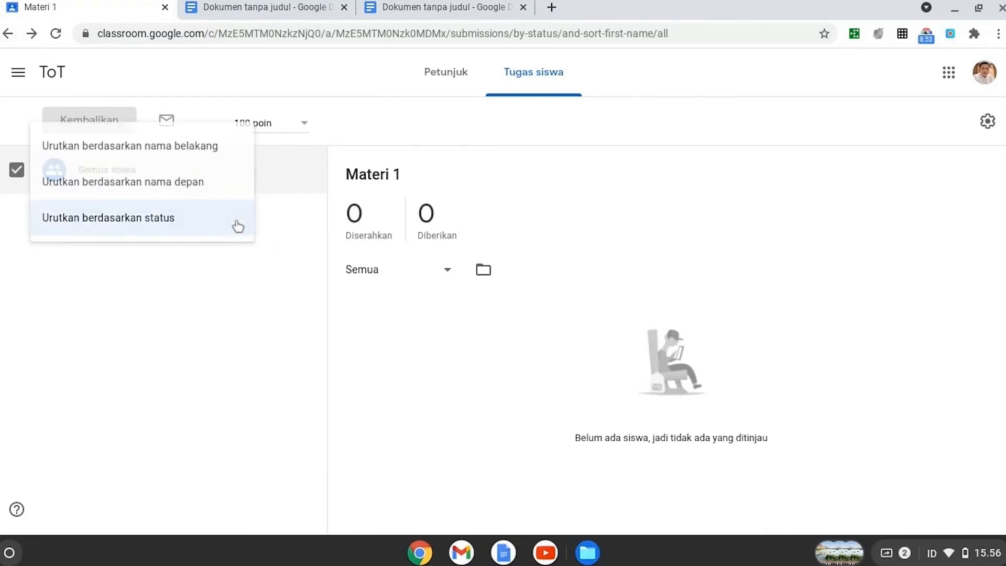
{"action": "left_click", "coordinate": [285, 269]}
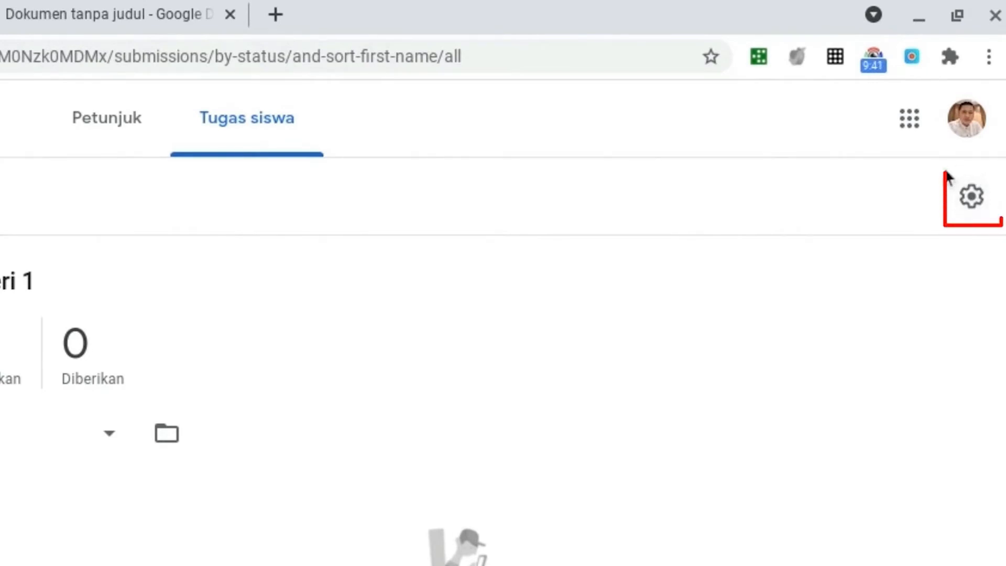
{"action": "left_click", "coordinate": [965, 204]}
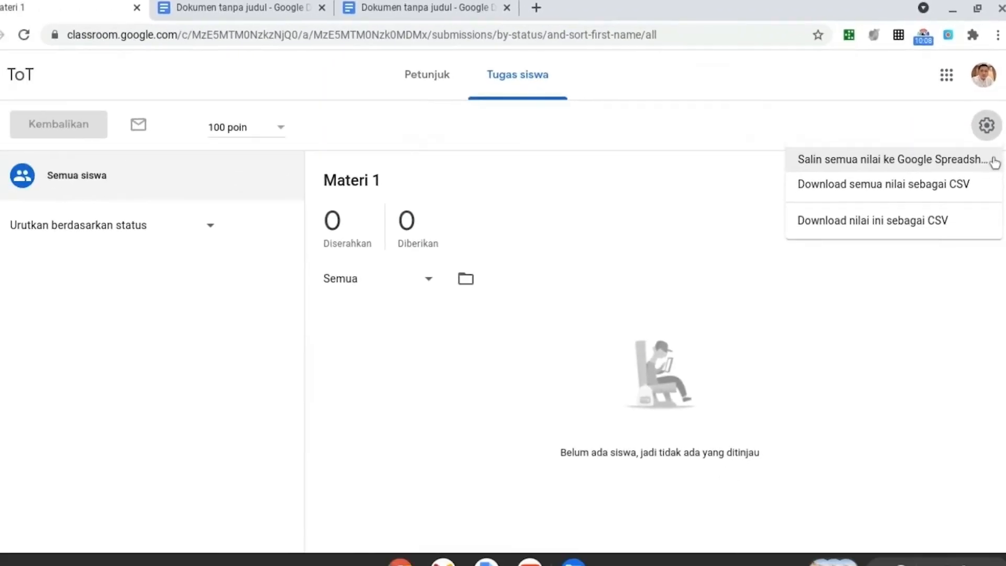
{"action": "left_click", "coordinate": [994, 161]}
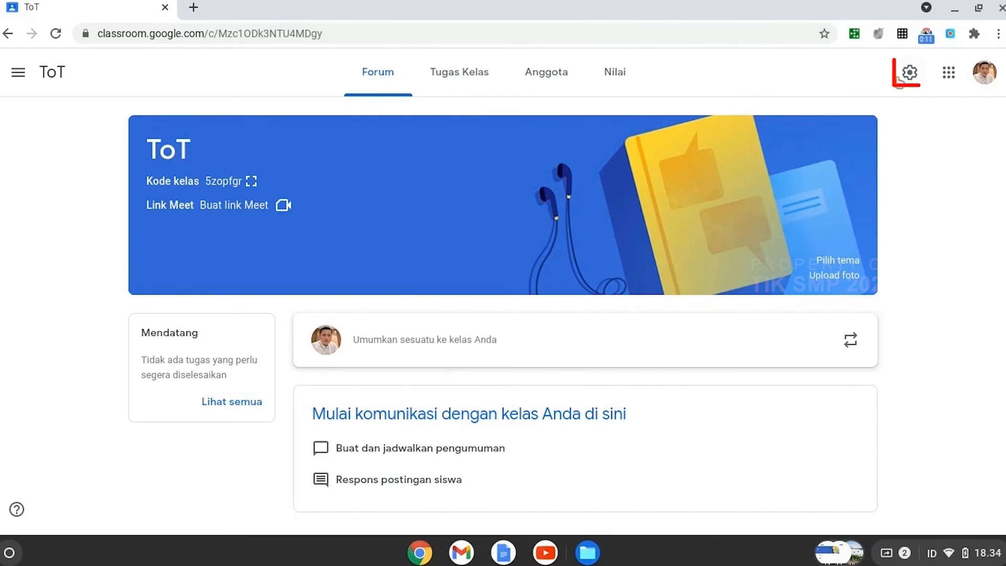
Step: Open the ToT class settings, look through the sections and enter "Deskripsi" as the class description
{"action": "left_click", "coordinate": [911, 73]}
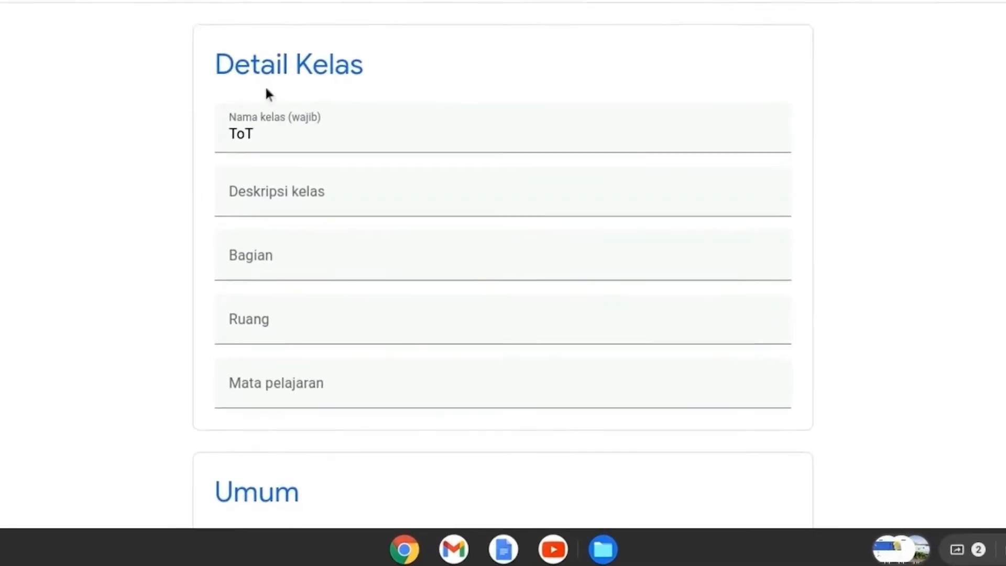
{"action": "scroll", "coordinate": [391, 39], "scroll_direction": "down", "scroll_amount": 8}
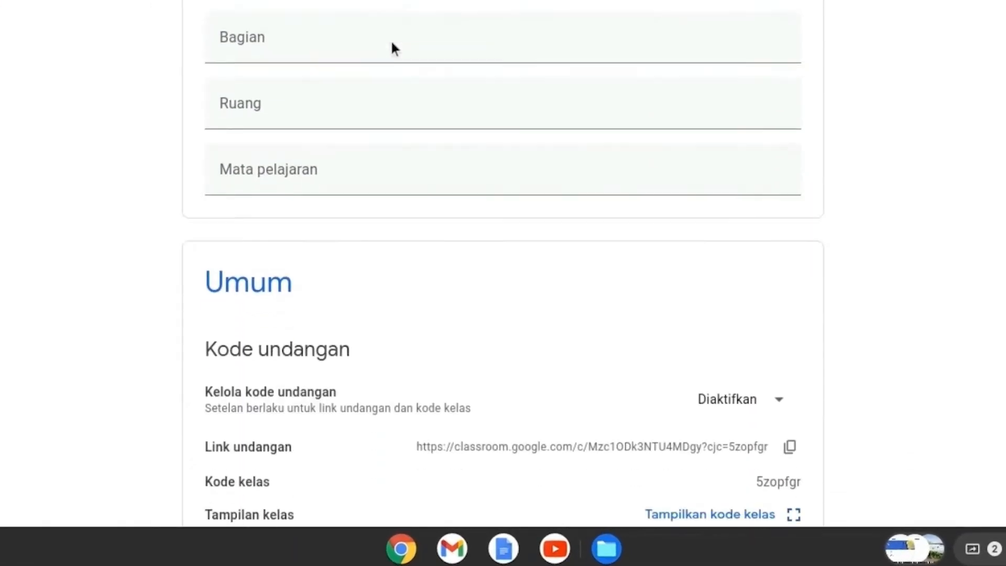
{"action": "scroll", "coordinate": [391, 43], "scroll_direction": "down", "scroll_amount": 10}
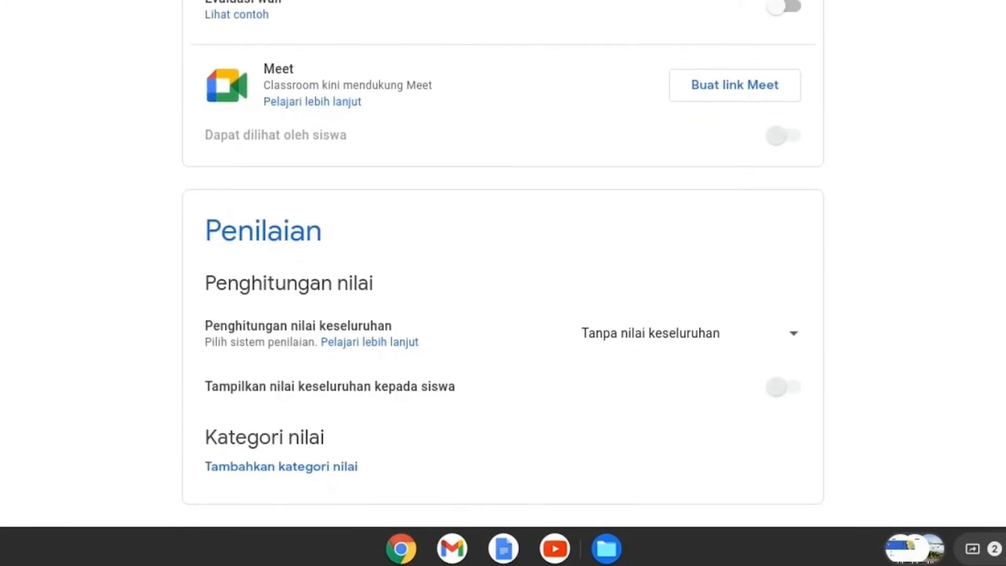
{"action": "scroll", "coordinate": [367, 245], "scroll_direction": "up", "scroll_amount": 15}
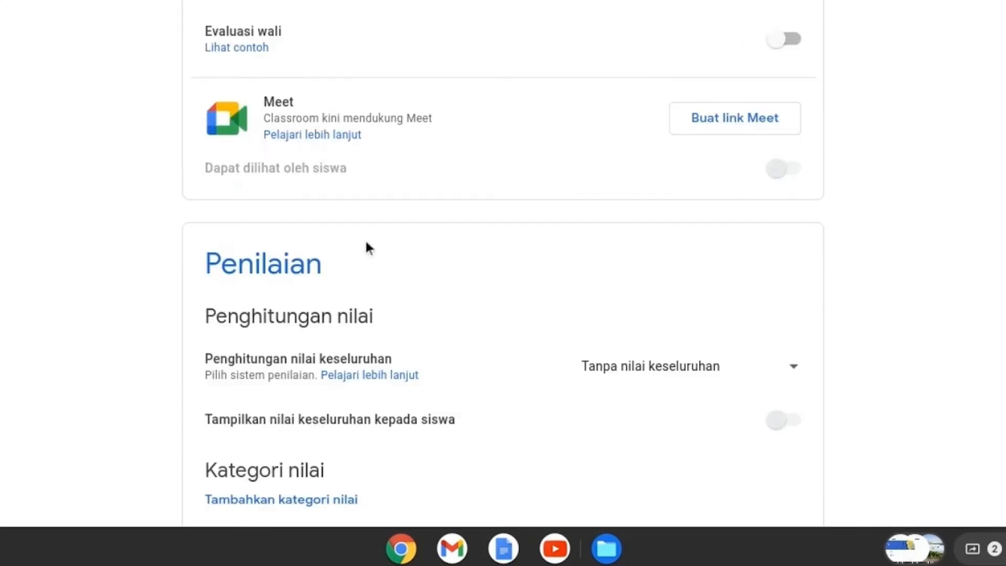
{"action": "left_click", "coordinate": [307, 124]}
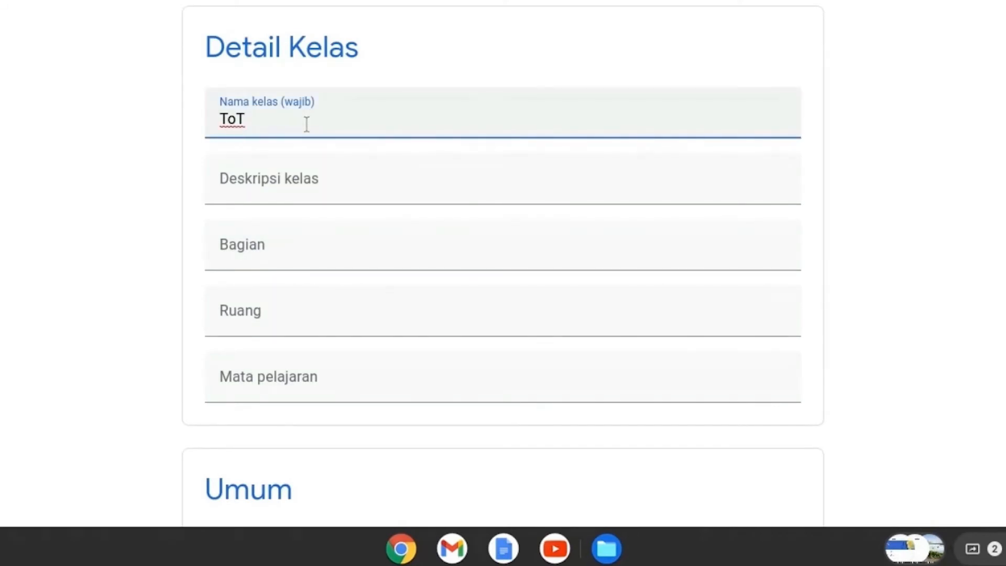
{"action": "left_click", "coordinate": [294, 189]}
{"action": "type", "text": "De"}
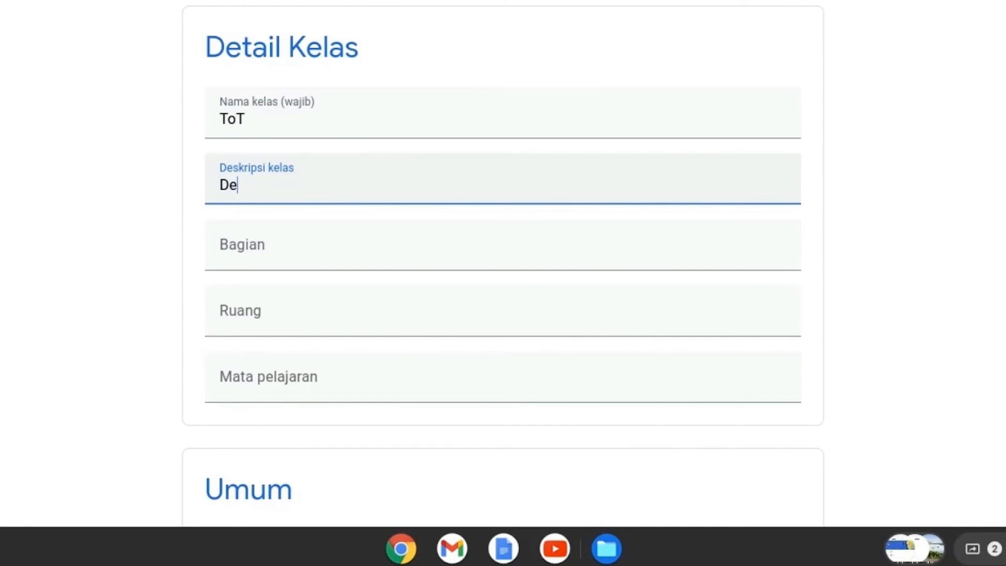
{"action": "type", "text": "skripsi"}
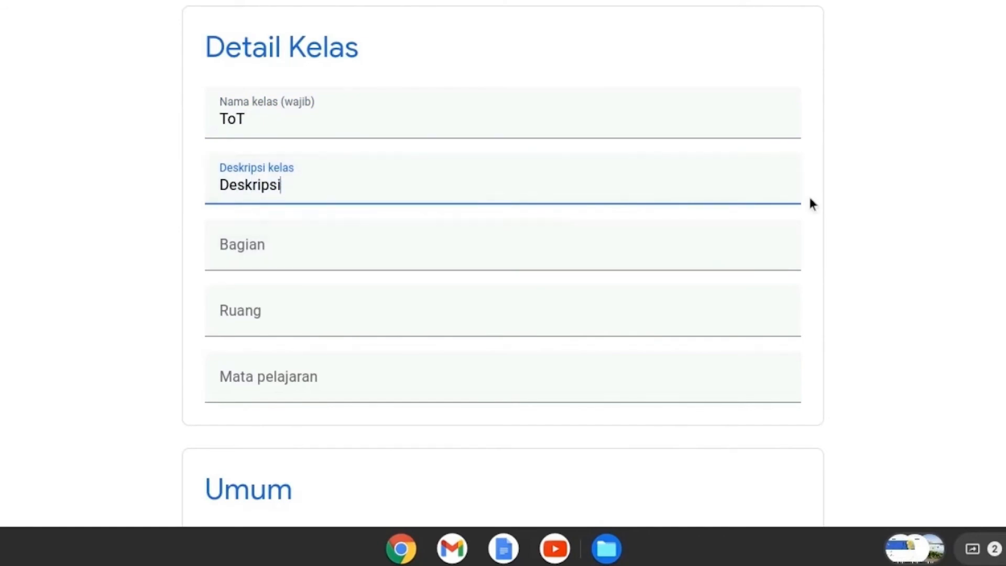
{"action": "scroll", "coordinate": [709, 193], "scroll_direction": "down", "scroll_amount": 8}
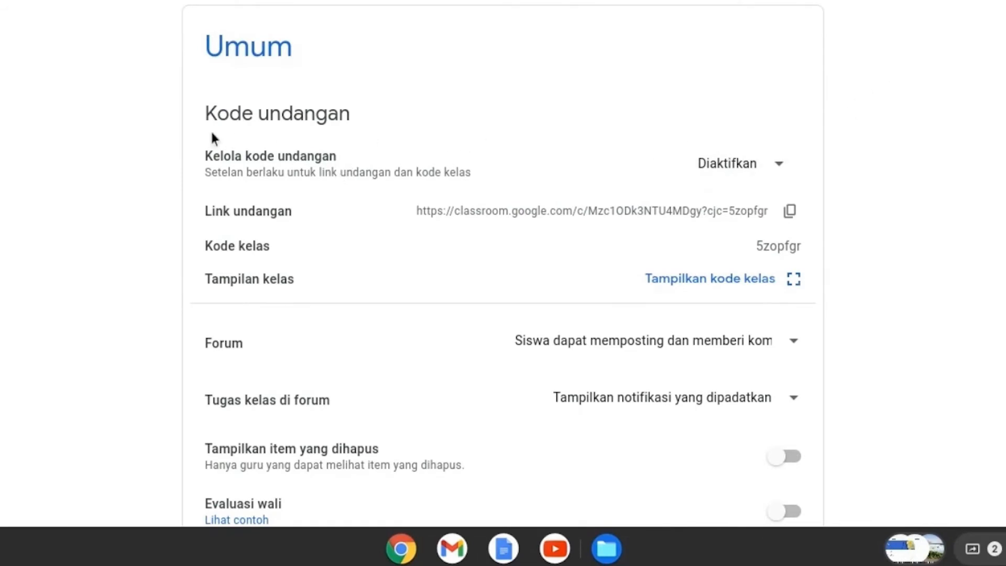
Step: Examine the management options for the ToT class invitation code and disable the code (Nonaktifkan)
{"action": "left_click", "coordinate": [786, 165]}
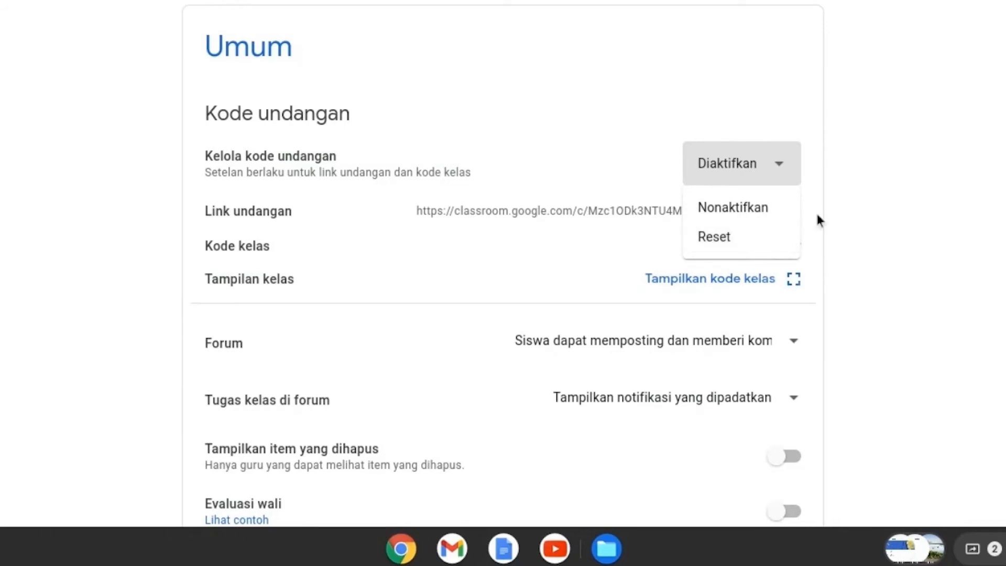
{"action": "left_click", "coordinate": [836, 213]}
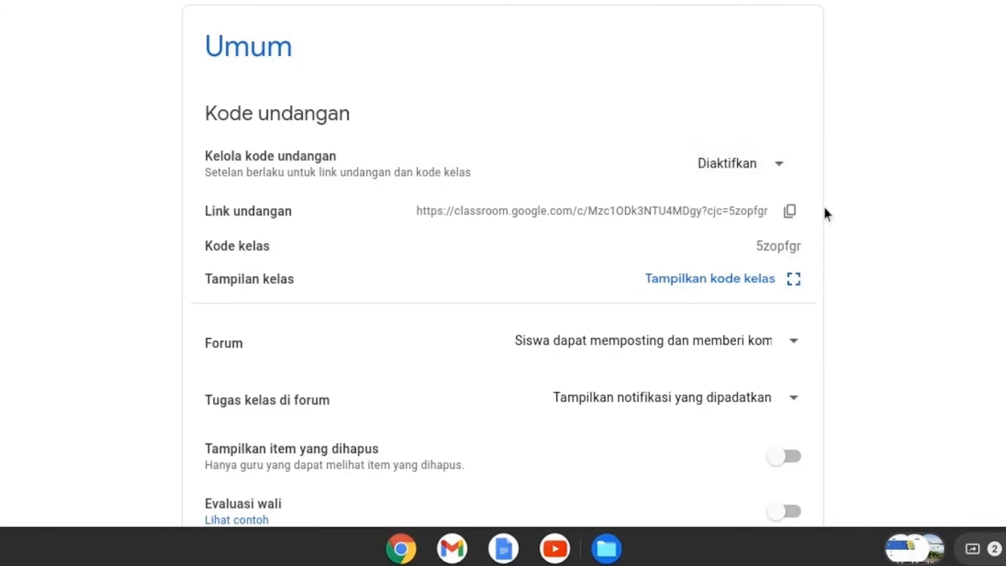
{"action": "left_click", "coordinate": [788, 163]}
{"action": "left_click", "coordinate": [749, 212]}
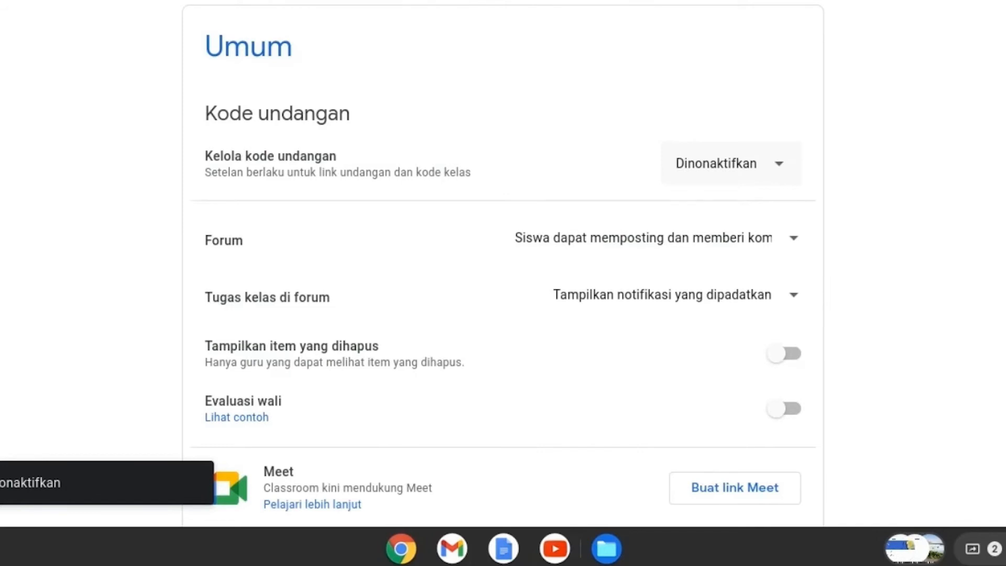
Step: Reactivate the class invitation code and link with the Aktifkan option
{"action": "left_click", "coordinate": [780, 166]}
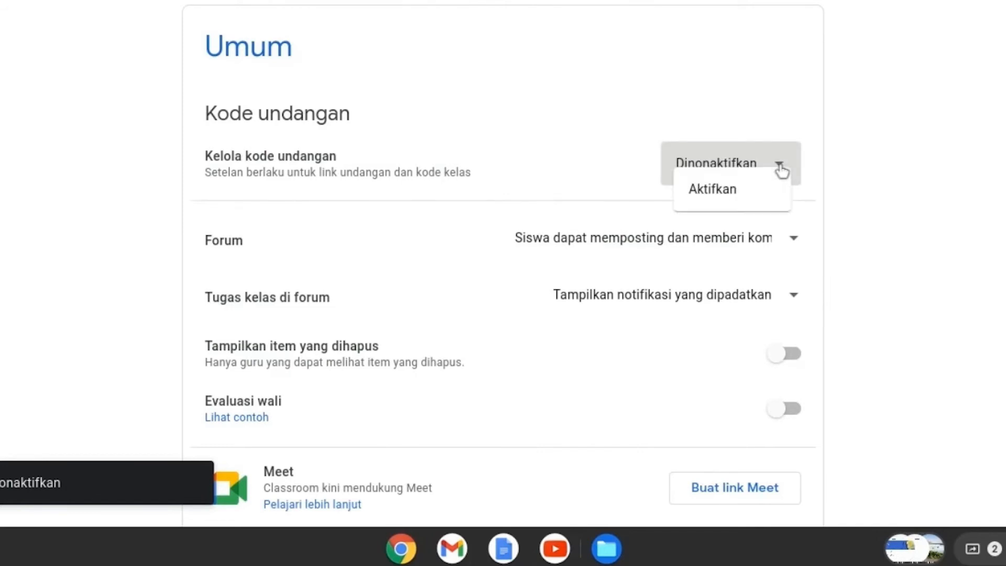
{"action": "left_click", "coordinate": [779, 166]}
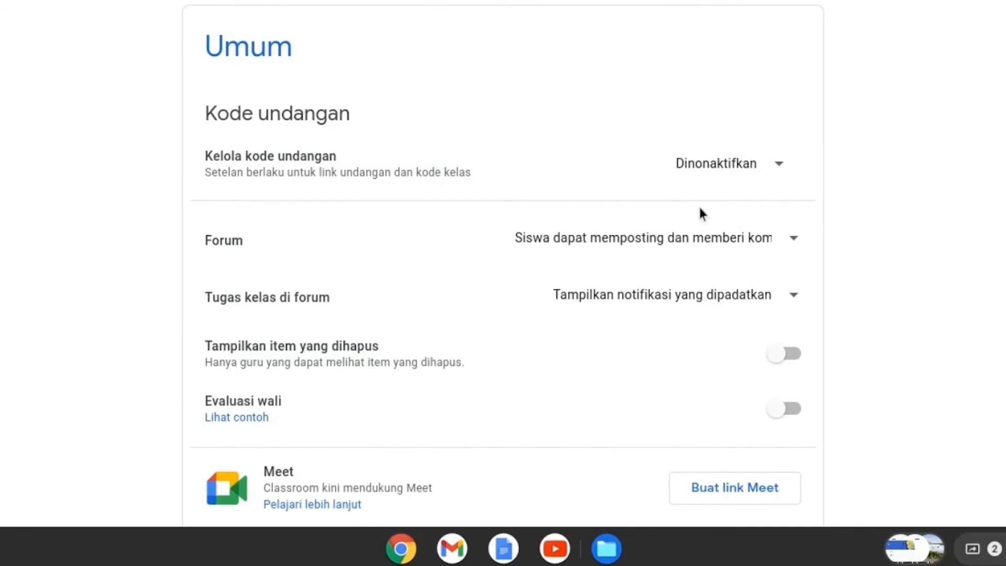
{"action": "left_click", "coordinate": [780, 166]}
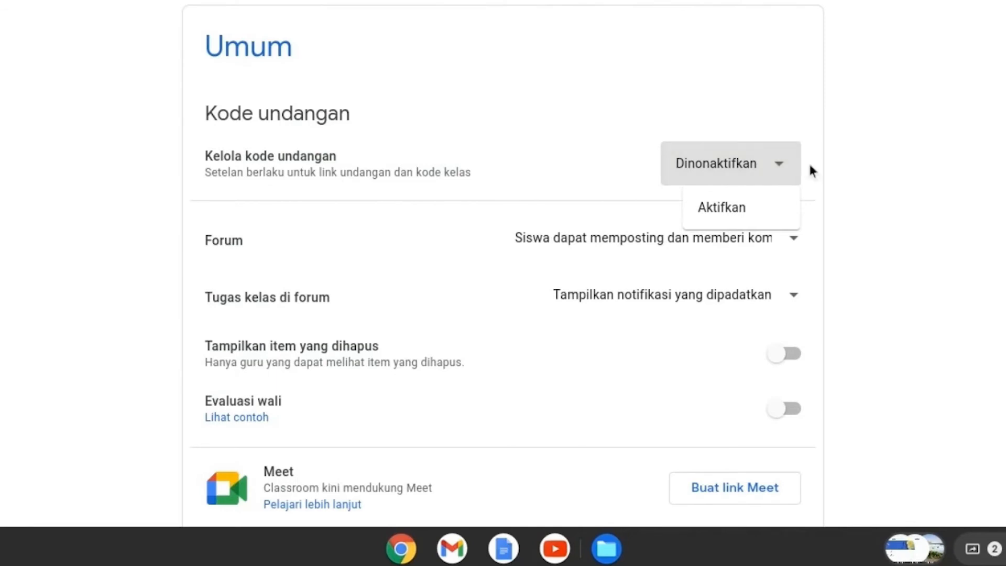
{"action": "left_click", "coordinate": [839, 165]}
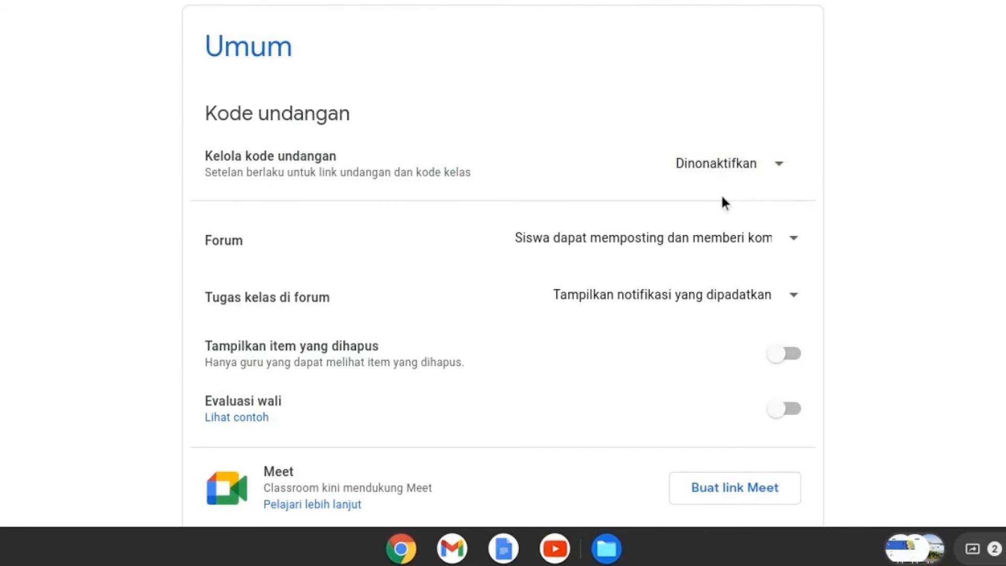
{"action": "left_click", "coordinate": [779, 168]}
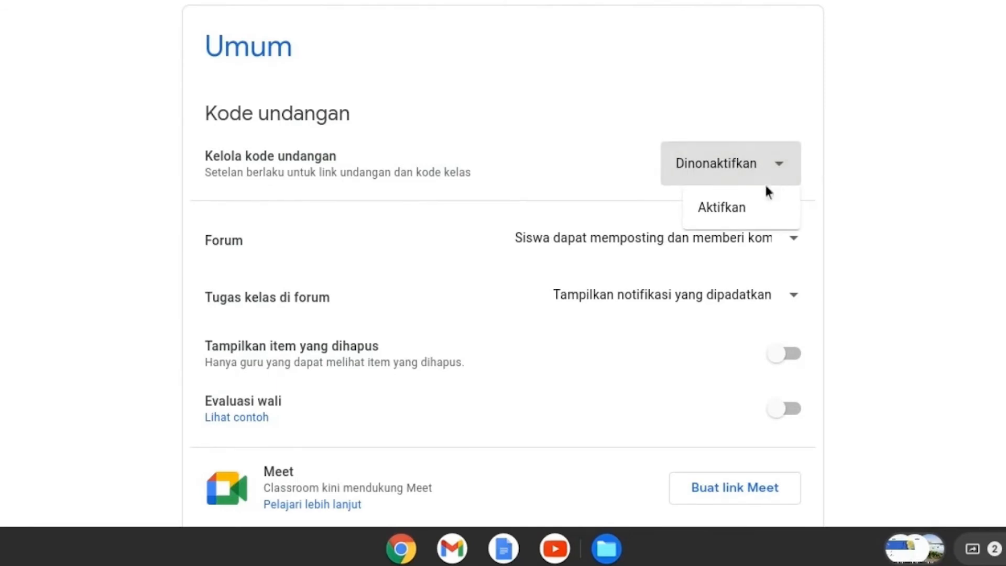
{"action": "left_click", "coordinate": [734, 208]}
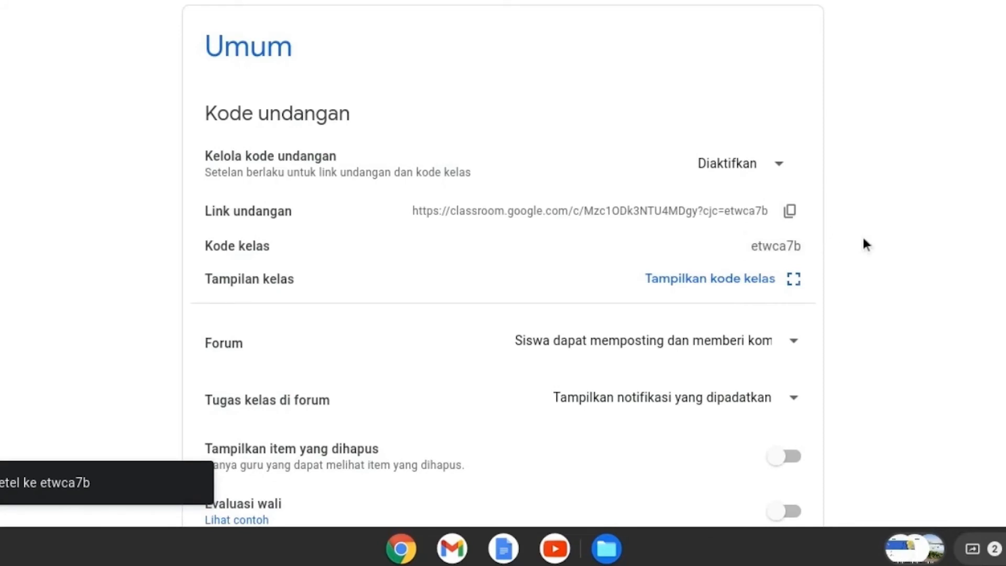
Step: Reset the class invitation code and leave it active
{"action": "left_click", "coordinate": [781, 170]}
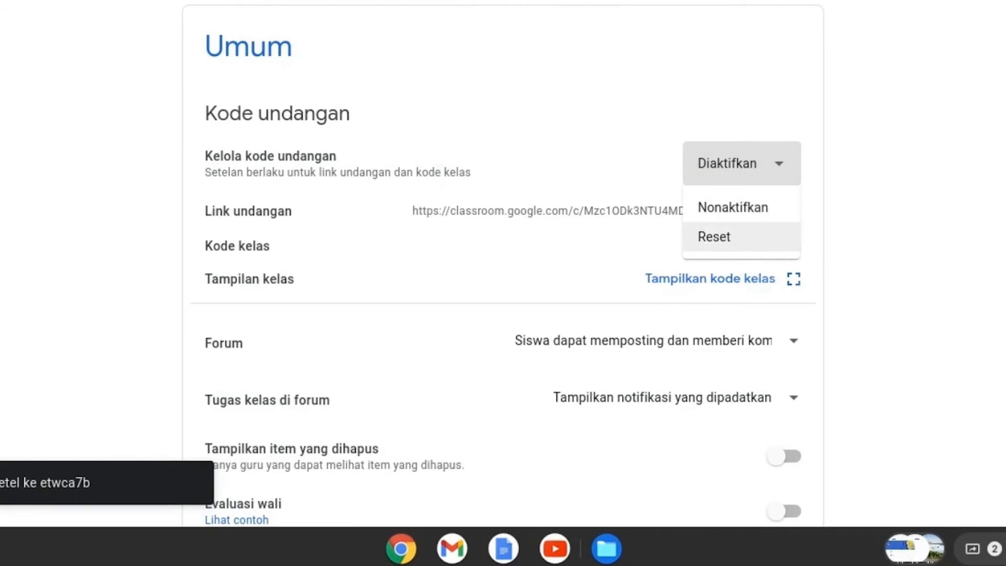
{"action": "left_click", "coordinate": [741, 247]}
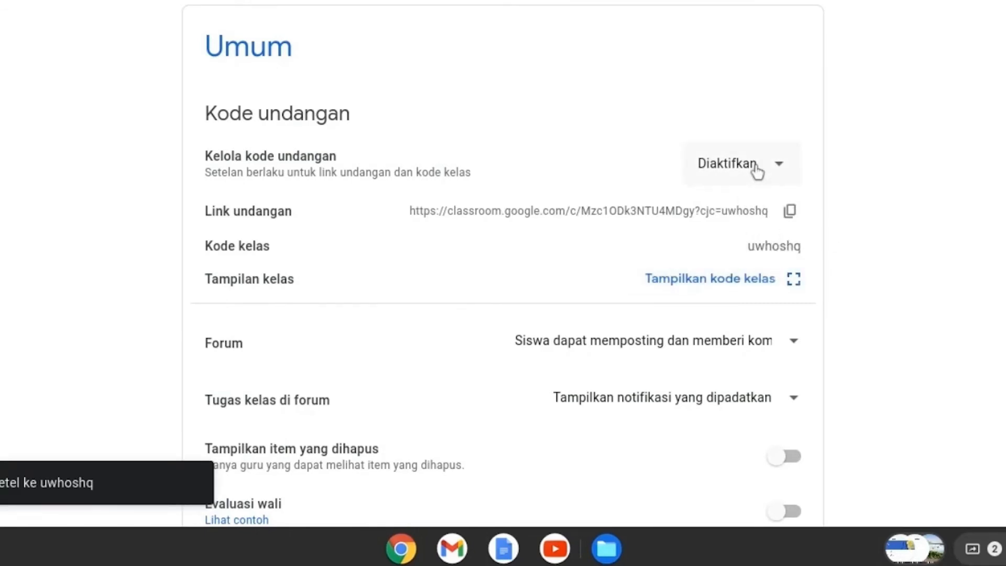
{"action": "left_click", "coordinate": [774, 172]}
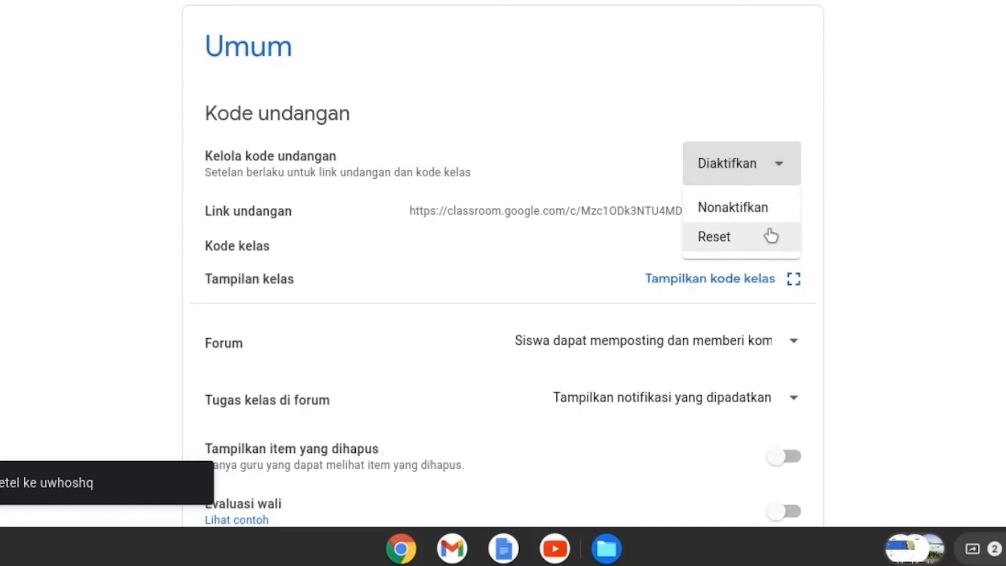
{"action": "left_click", "coordinate": [852, 150]}
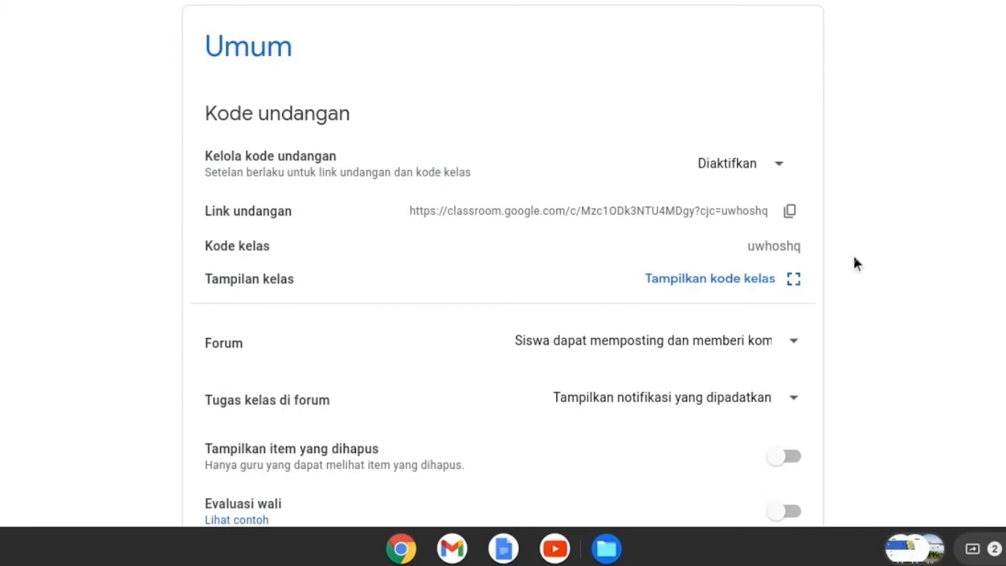
Step: Examine the Forum posting permission options and the display options for class assignments in the forum (Tugas kelas di forum)
{"action": "scroll", "coordinate": [853, 253], "scroll_direction": "down", "scroll_amount": 3}
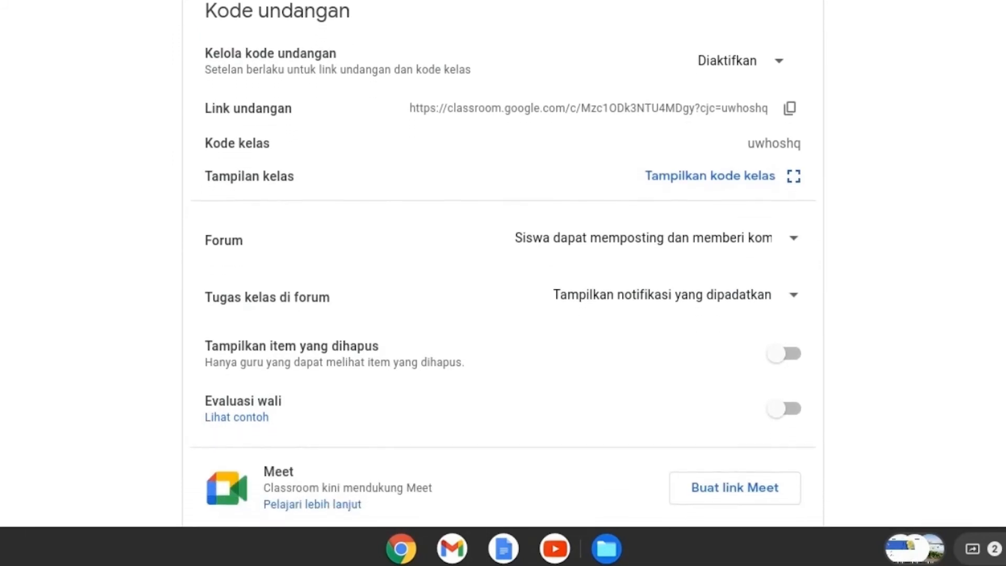
{"action": "scroll", "coordinate": [503, 262], "scroll_direction": "down", "scroll_amount": 3}
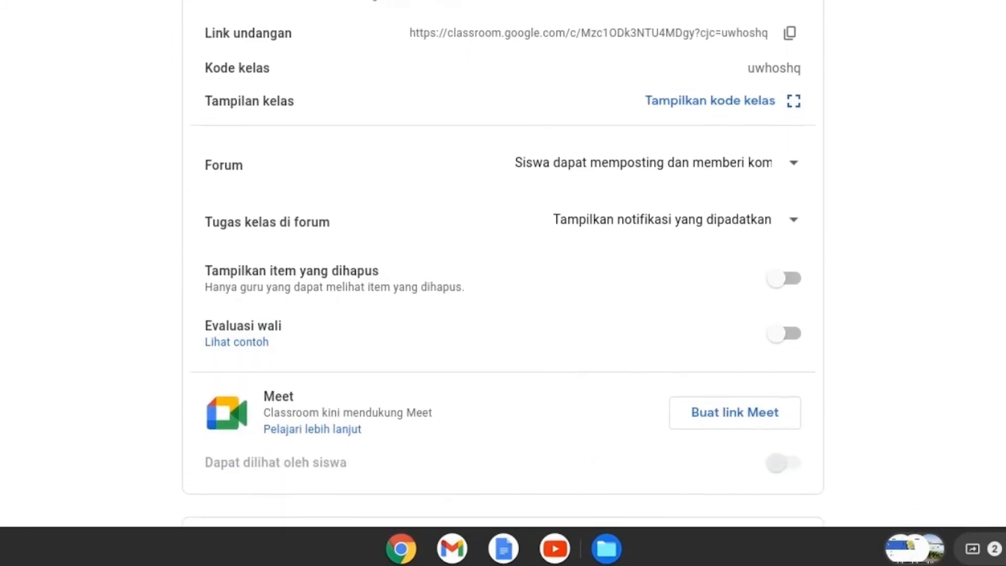
{"action": "scroll", "coordinate": [746, 178], "scroll_direction": "up", "scroll_amount": 1}
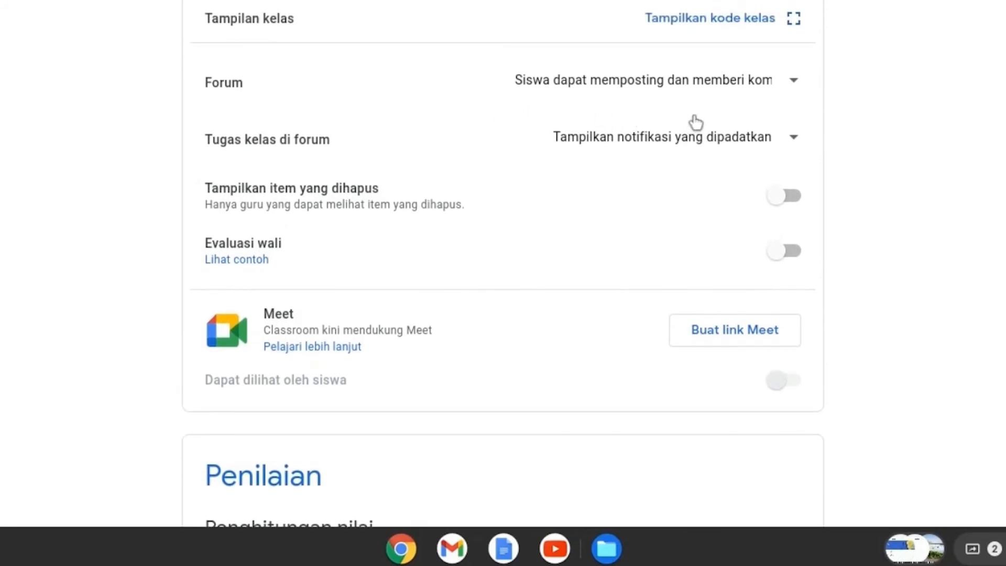
{"action": "left_click", "coordinate": [791, 82]}
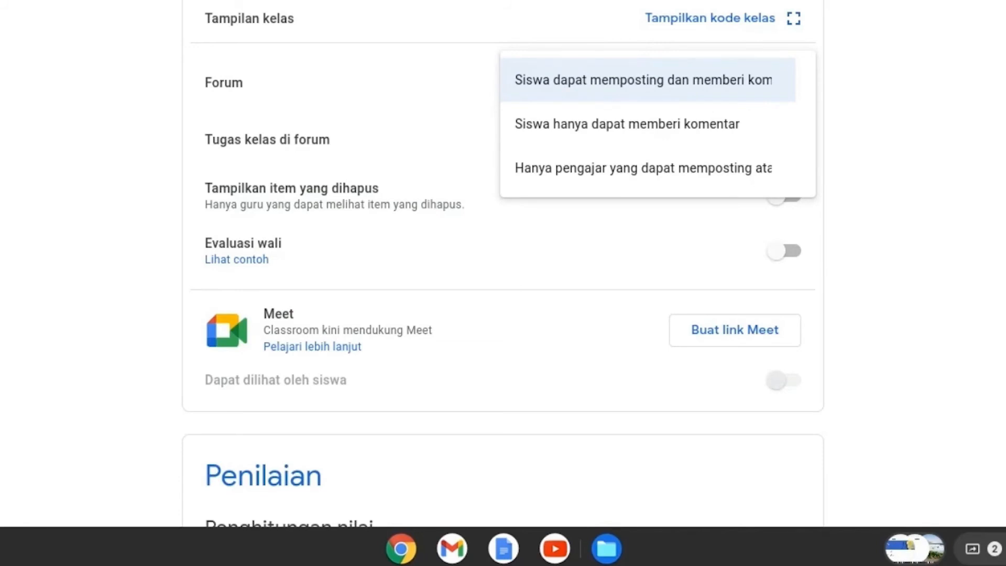
{"action": "left_click", "coordinate": [844, 108]}
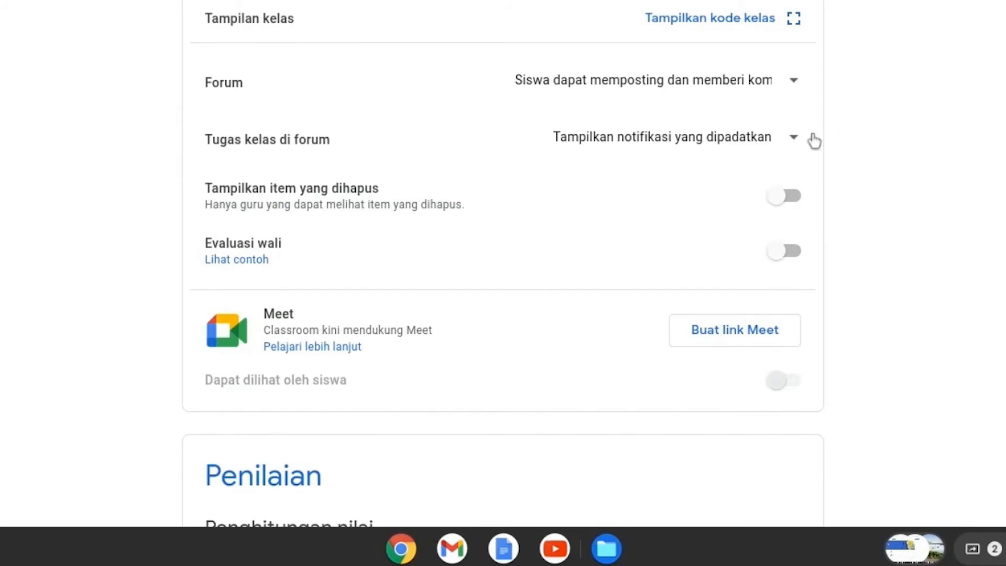
{"action": "left_click", "coordinate": [790, 149]}
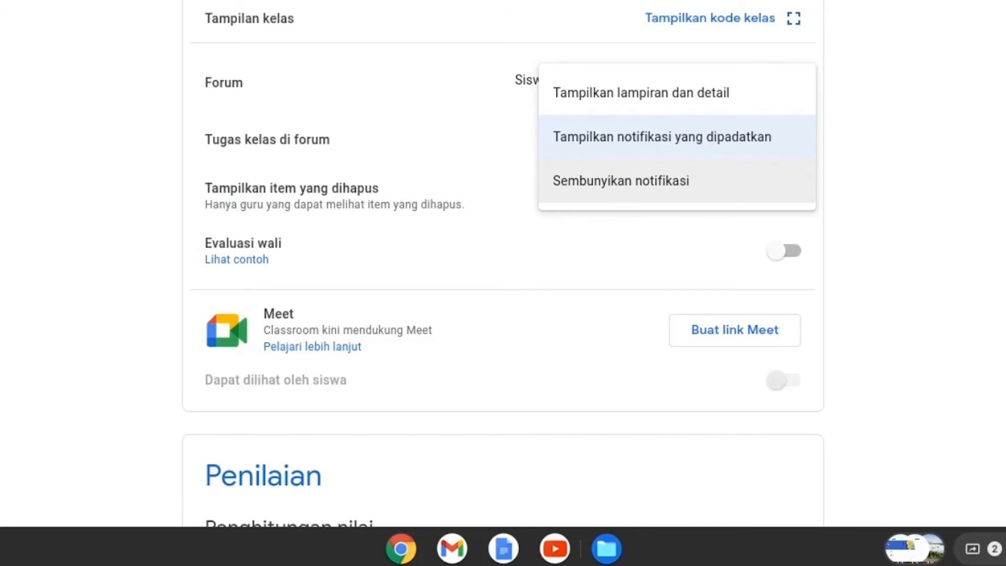
{"action": "left_click", "coordinate": [870, 195]}
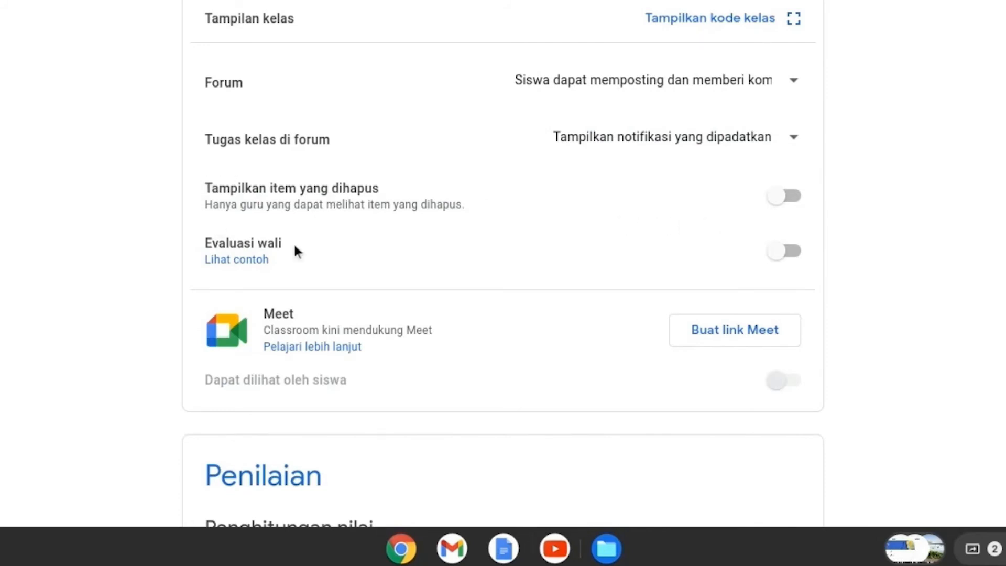
Step: Try switching on deleted items (Tampilkan item yang dihapus) and guardian summaries (Evaluasi wali), and leave both off
{"action": "left_click", "coordinate": [791, 198]}
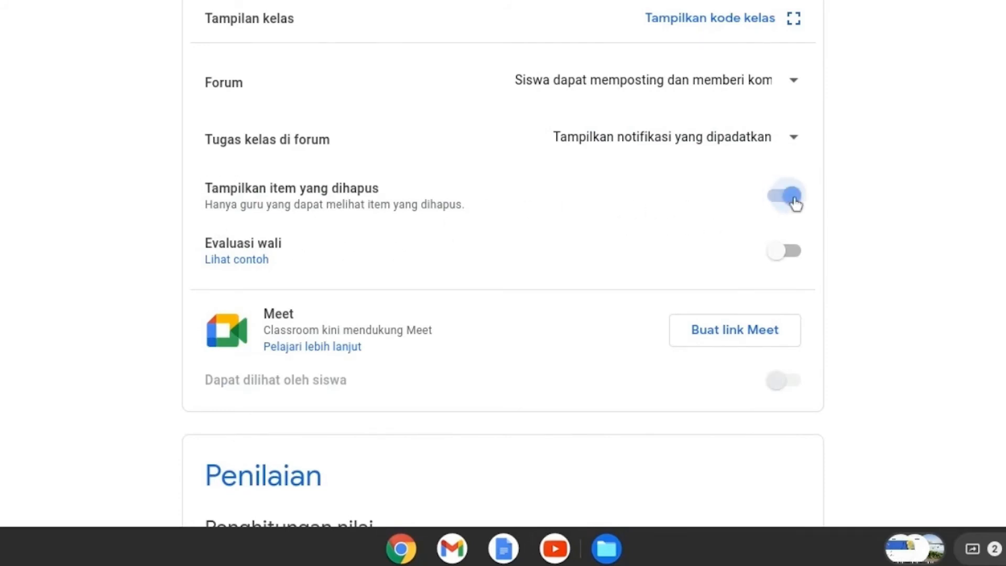
{"action": "left_click", "coordinate": [774, 202]}
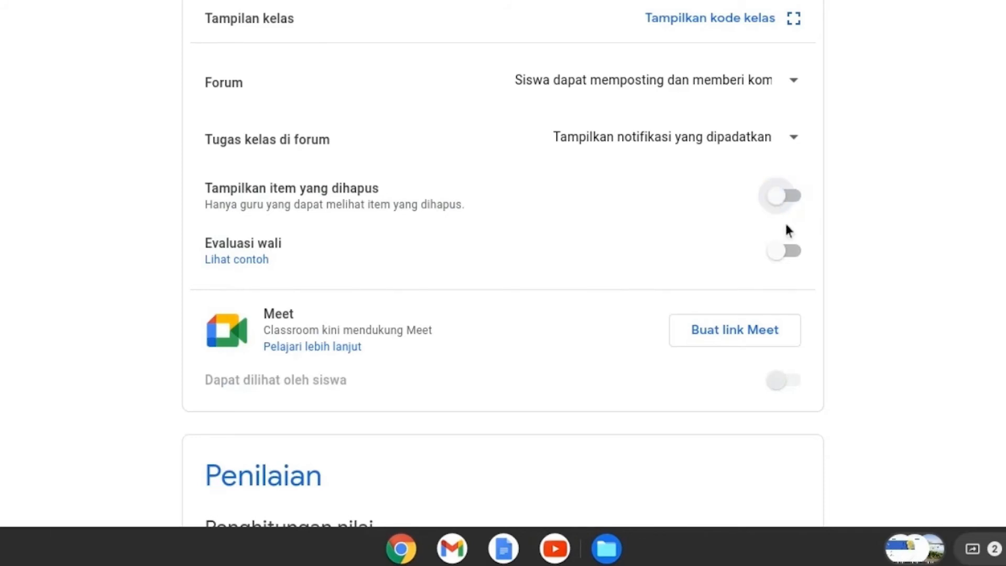
{"action": "left_click", "coordinate": [796, 260]}
{"action": "left_click", "coordinate": [485, 337]}
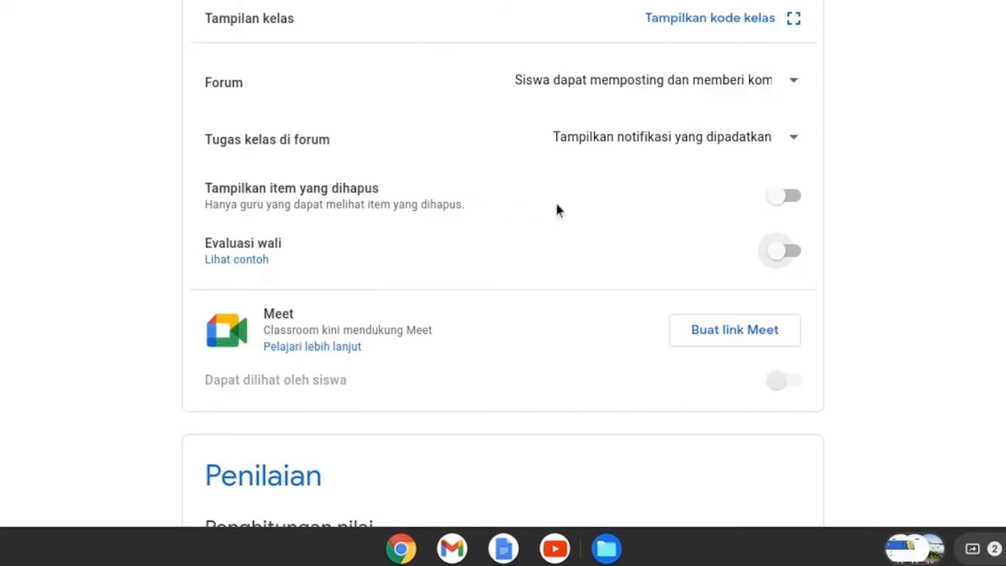
{"action": "left_click", "coordinate": [798, 200]}
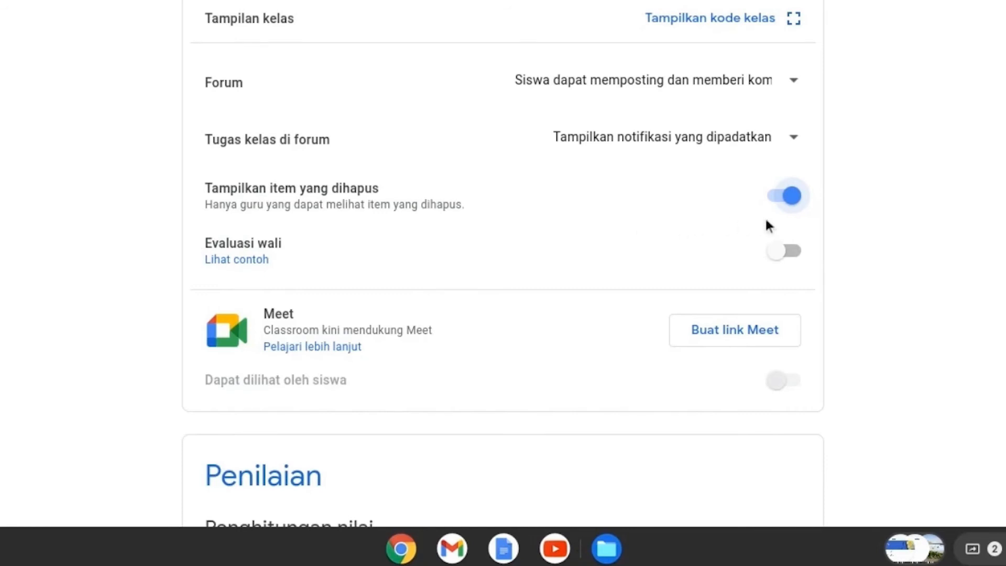
{"action": "left_click", "coordinate": [775, 199]}
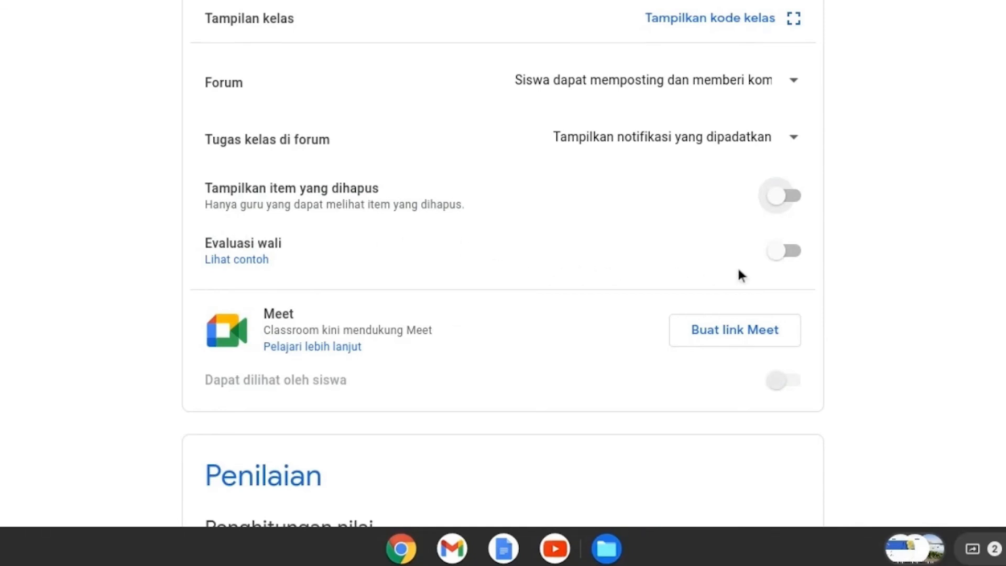
{"action": "left_click", "coordinate": [795, 258]}
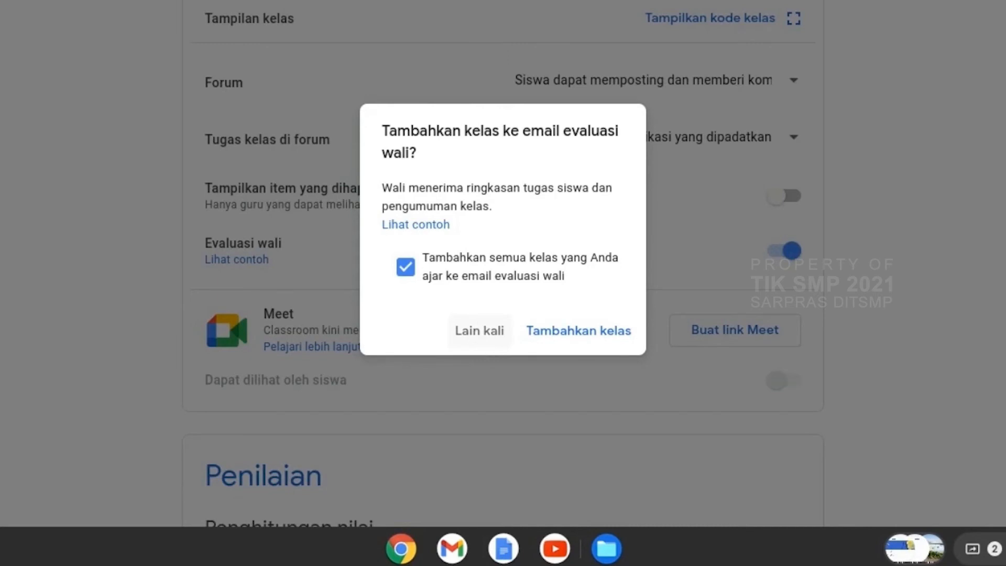
{"action": "left_click", "coordinate": [488, 342]}
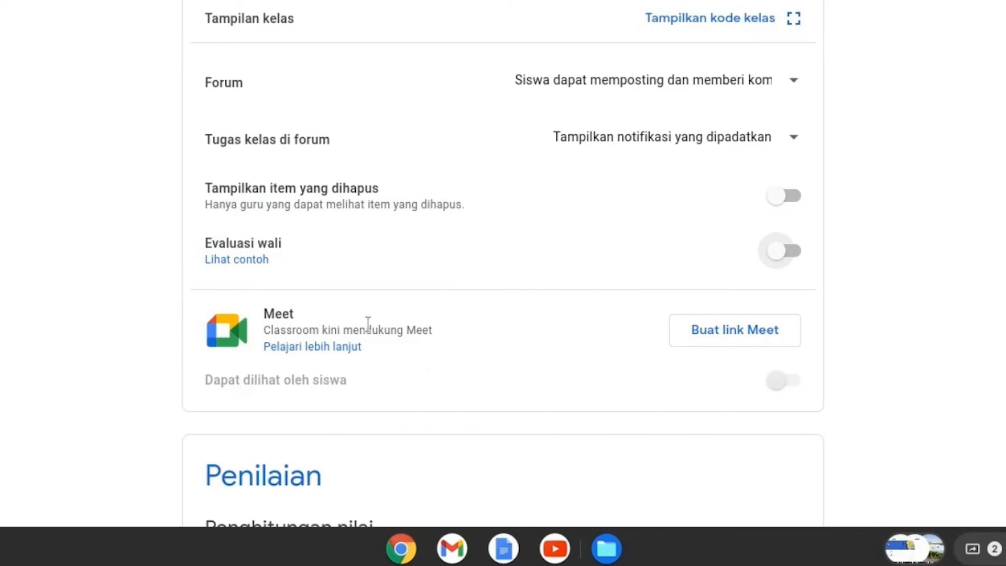
Step: Create a Meet link for the class and reset it, keeping the class settings open without discarding the changes
{"action": "left_click", "coordinate": [719, 342]}
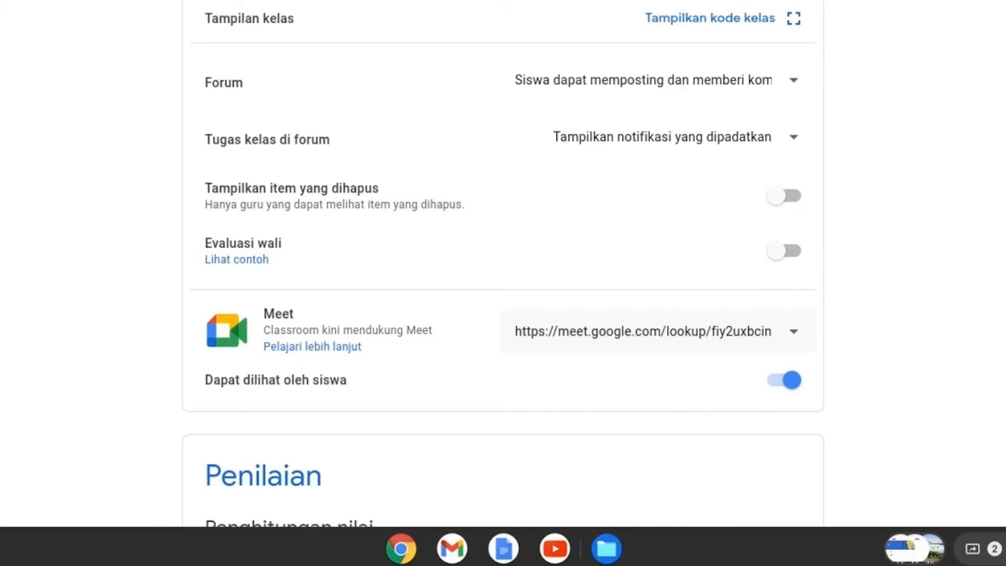
{"action": "left_click", "coordinate": [798, 336]}
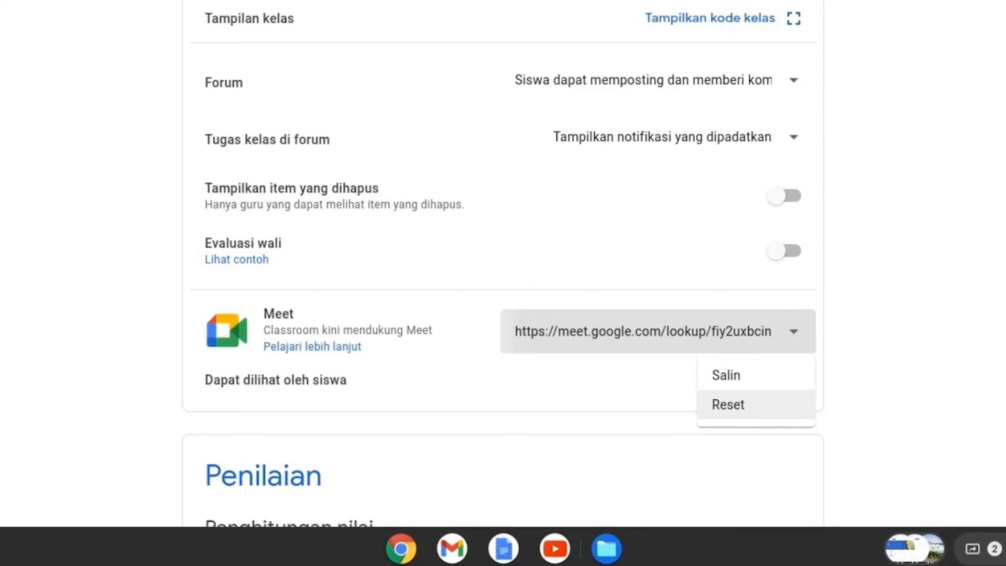
{"action": "left_click", "coordinate": [790, 414]}
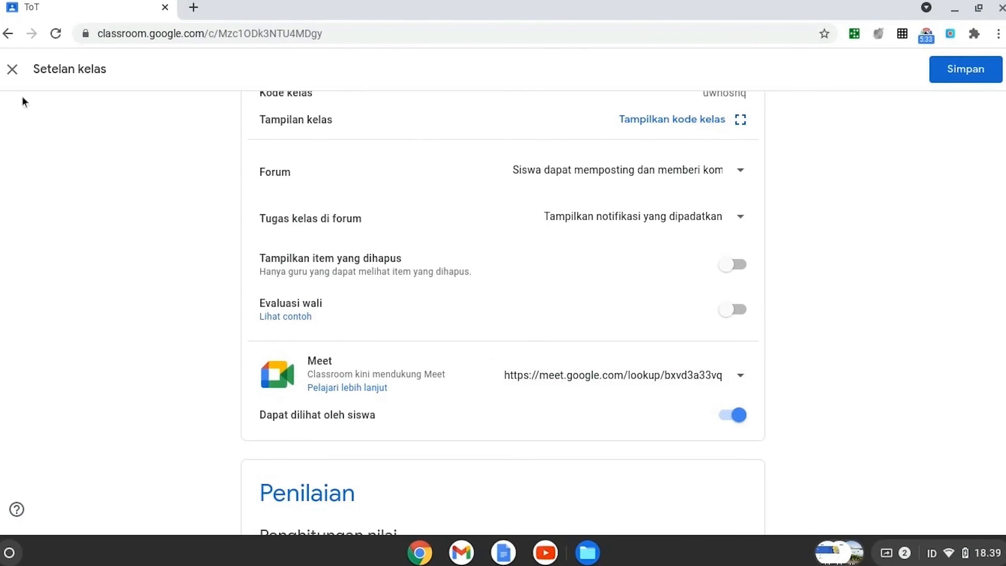
{"action": "left_click", "coordinate": [11, 69]}
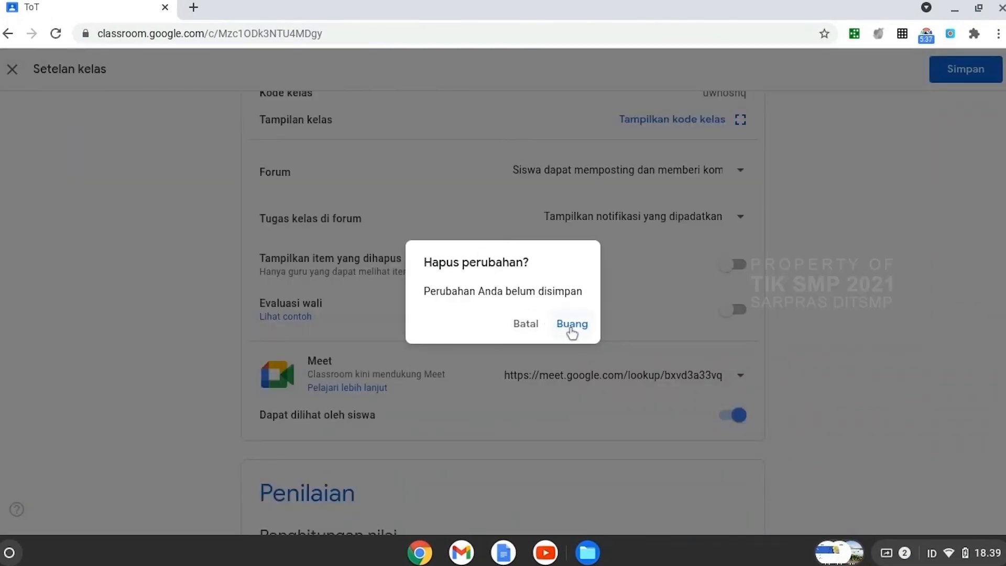
{"action": "left_click", "coordinate": [538, 335]}
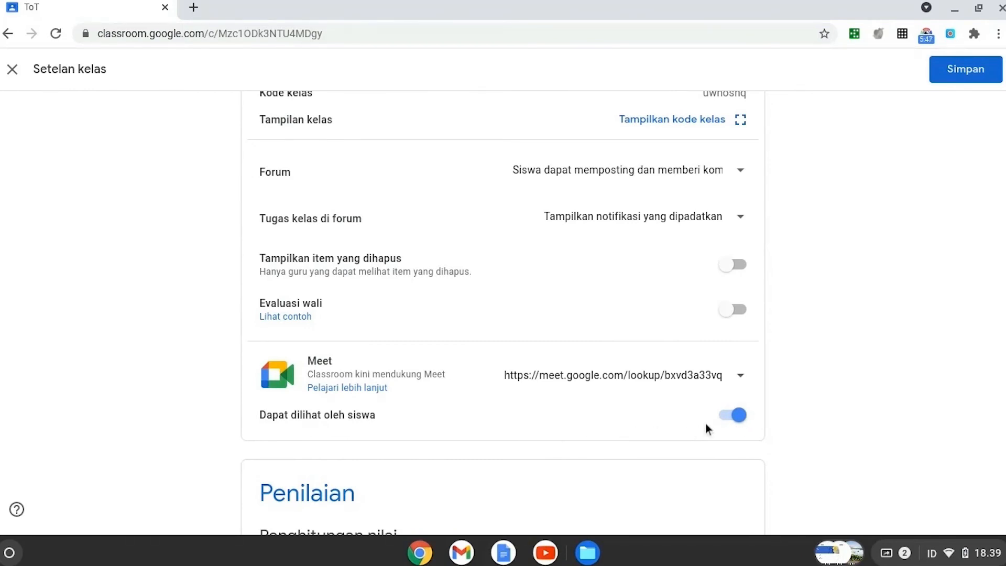
Step: Look at the Meet link options, then switch the link's student visibility (Dapat dilihat oleh siswa) off and back on
{"action": "left_click", "coordinate": [743, 378]}
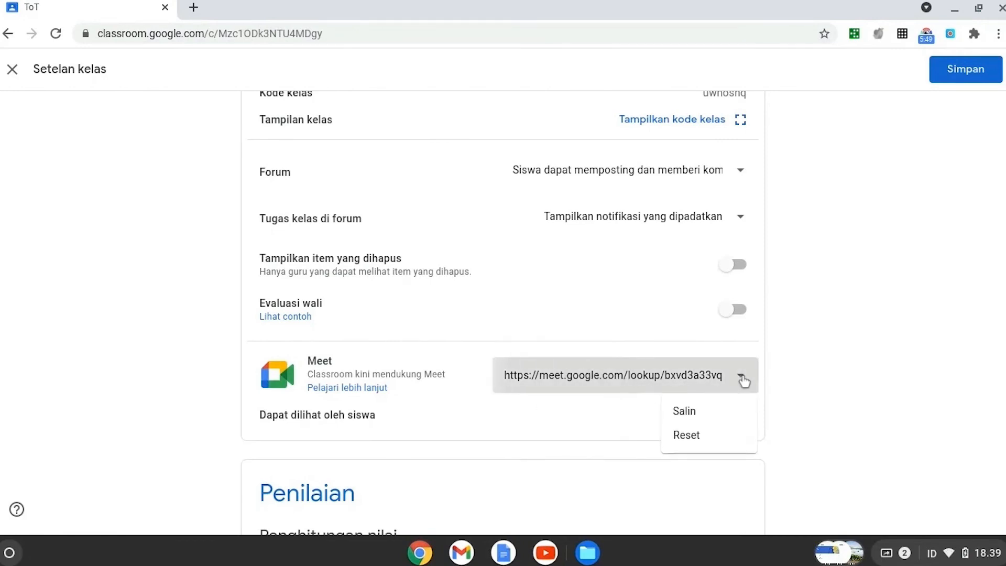
{"action": "left_click", "coordinate": [791, 372]}
{"action": "left_click", "coordinate": [724, 422]}
{"action": "left_click", "coordinate": [728, 418]}
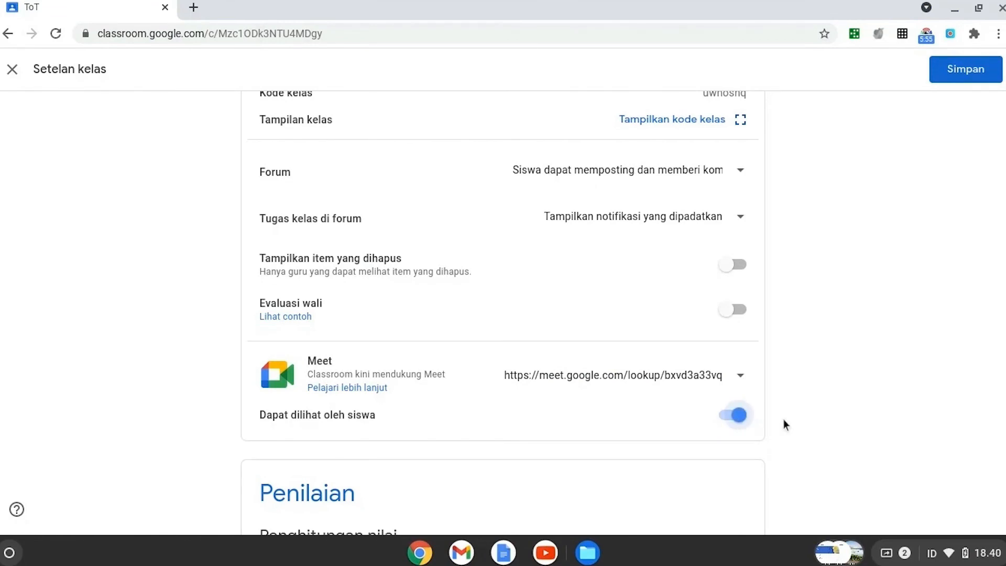
Step: Examine the options for the overall grade calculation (Penghitungan nilai keseluruhan) in the Penilaian settings
{"action": "scroll", "coordinate": [784, 420], "scroll_direction": "down", "scroll_amount": 5}
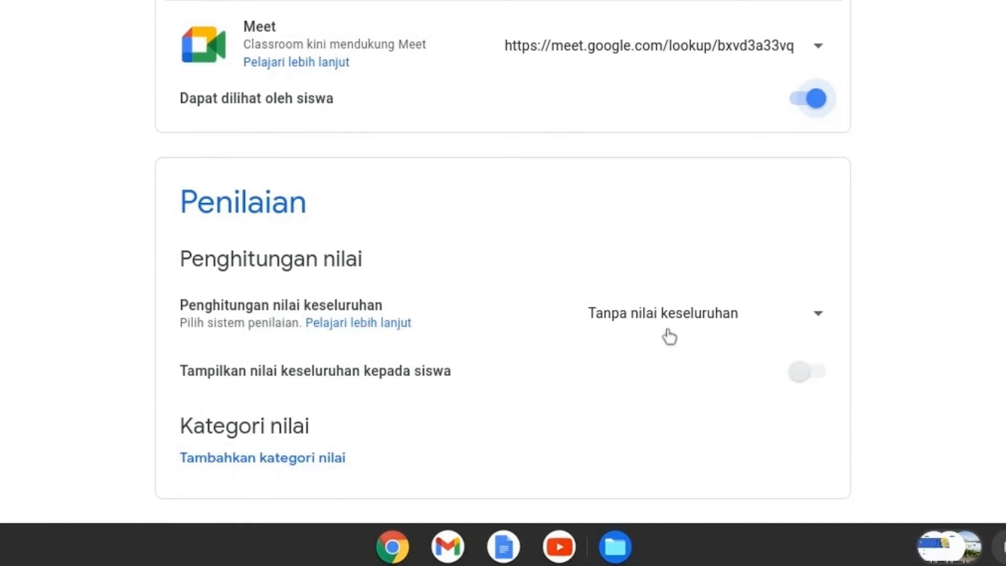
{"action": "left_click", "coordinate": [824, 316]}
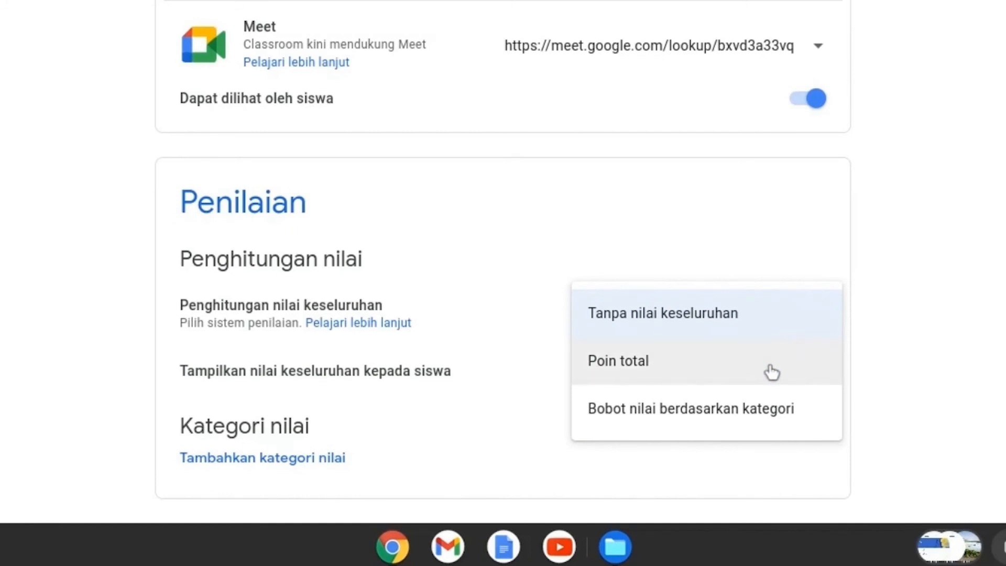
{"action": "left_click", "coordinate": [883, 304]}
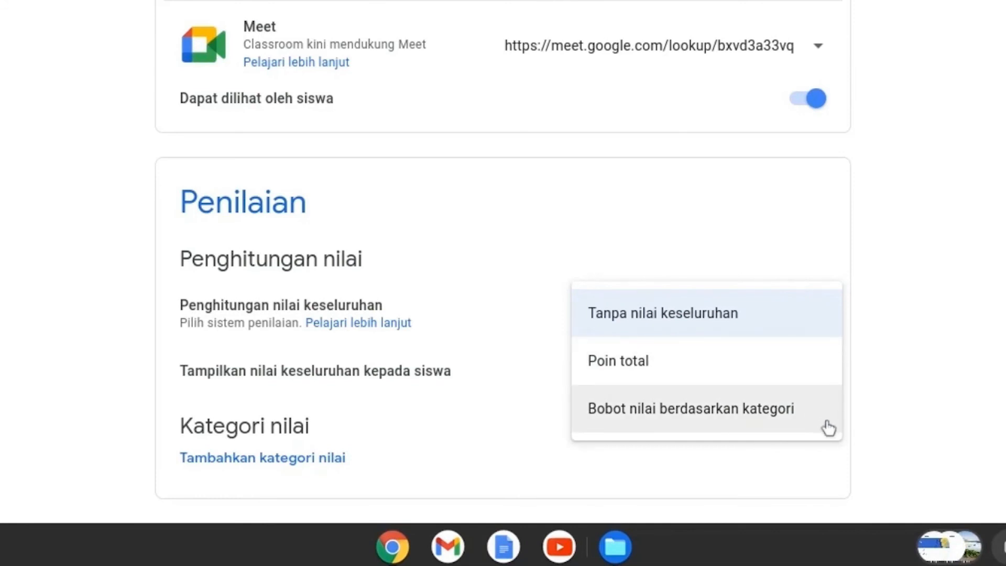
{"action": "left_click", "coordinate": [903, 388]}
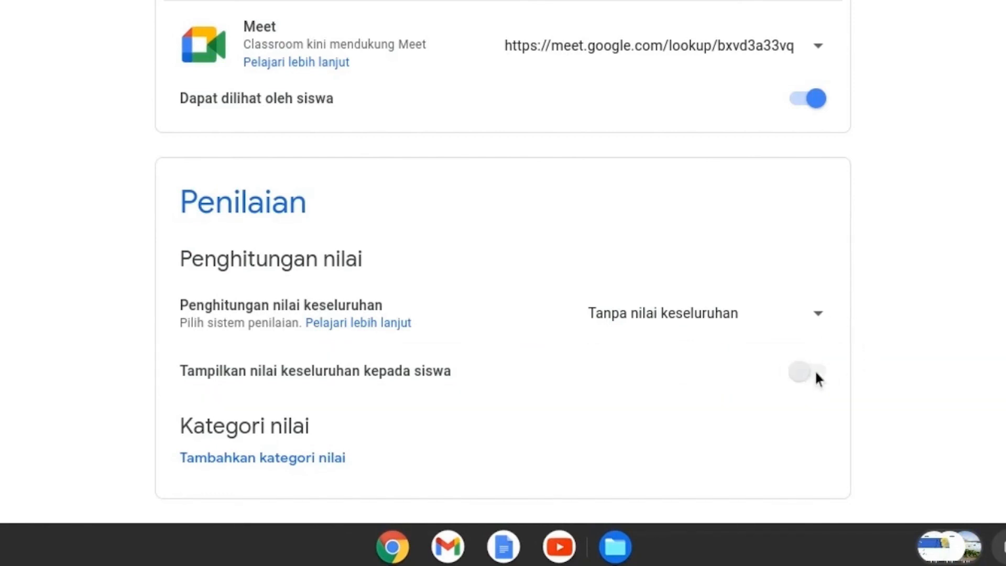
Step: Try the Poin total calculation, toggle showing the overall grade to students, and return the calculation to Tanpa nilai keseluruhan
{"action": "left_click", "coordinate": [820, 315]}
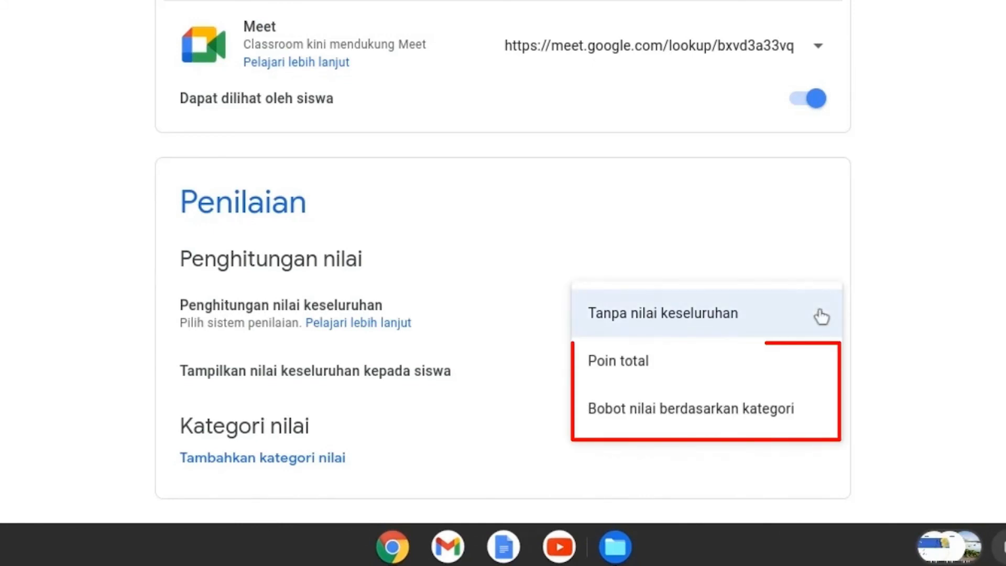
{"action": "left_click", "coordinate": [769, 368]}
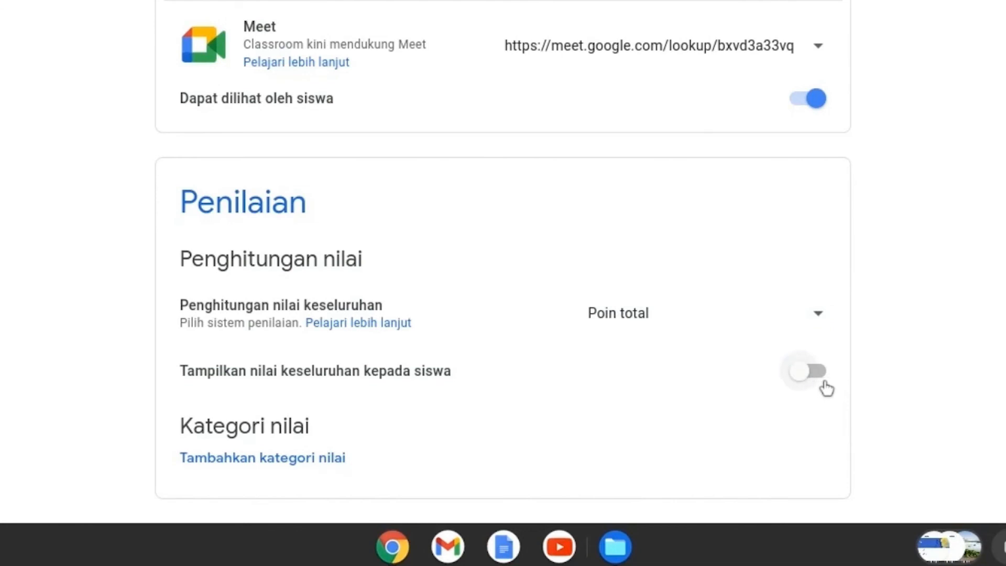
{"action": "left_click", "coordinate": [820, 379]}
{"action": "left_click", "coordinate": [807, 387]}
{"action": "left_click", "coordinate": [817, 318]}
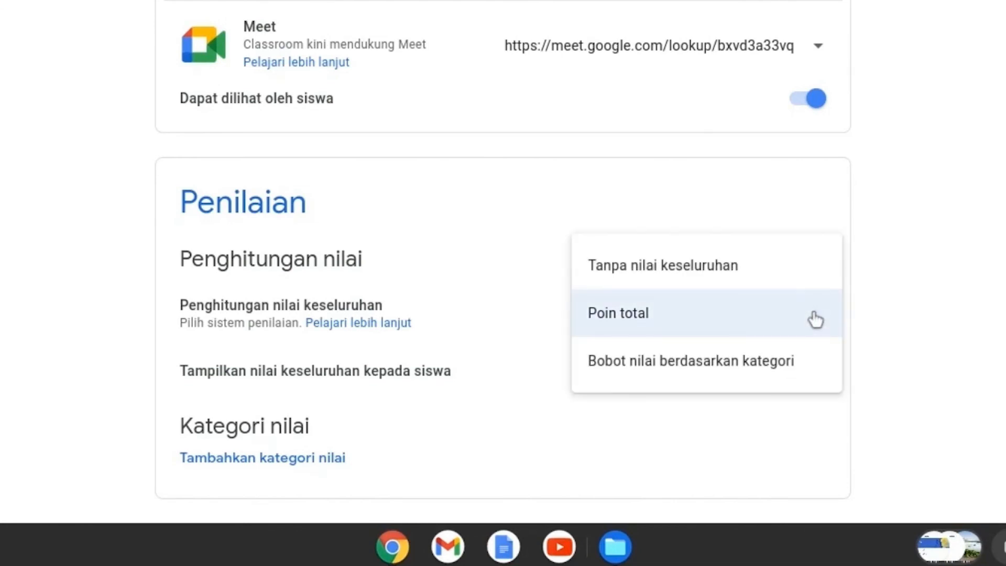
{"action": "left_click", "coordinate": [766, 272]}
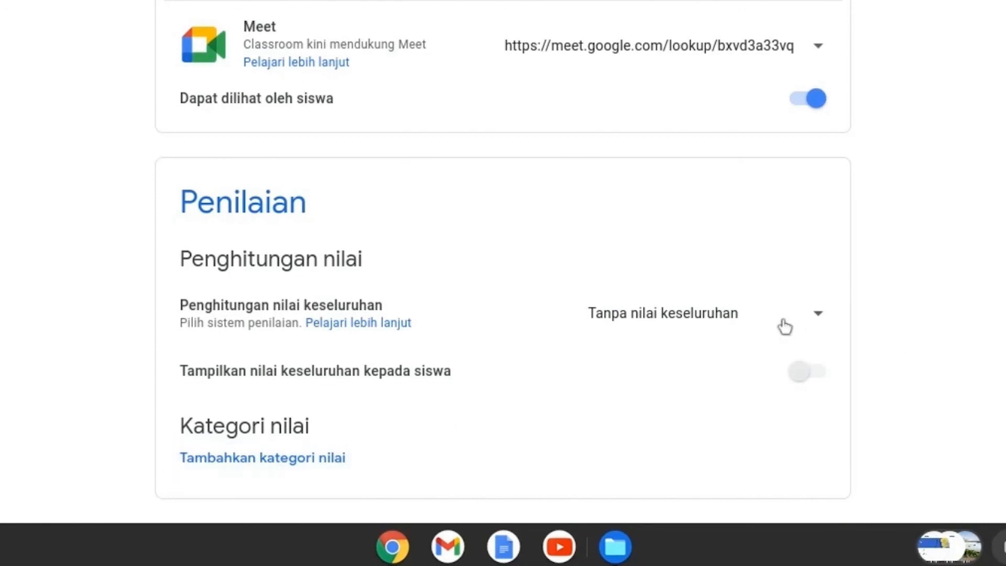
Step: Try the Bobot nilai berdasarkan kategori calculation and return the setting to Tanpa nilai keseluruhan
{"action": "left_click", "coordinate": [815, 319]}
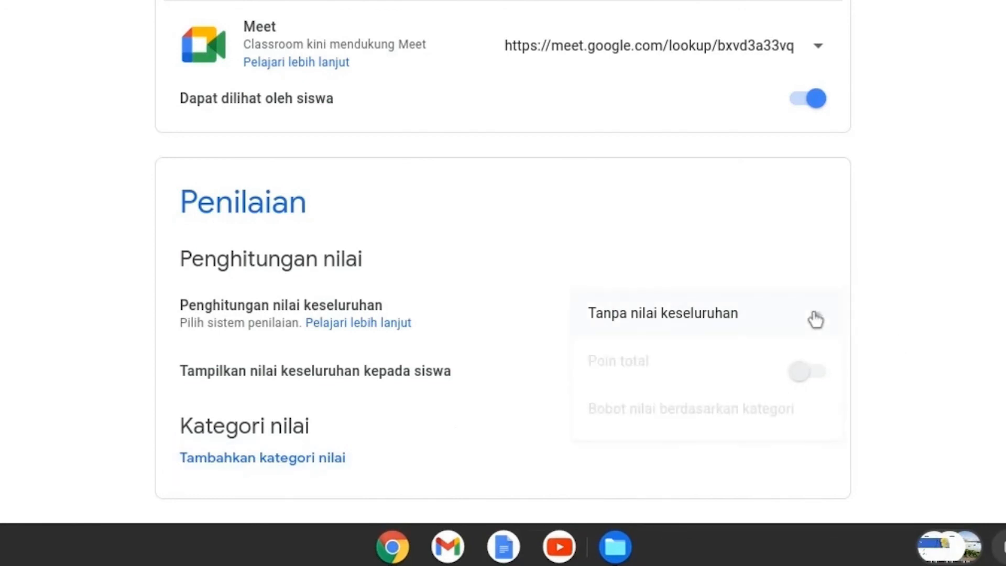
{"action": "left_click", "coordinate": [746, 406]}
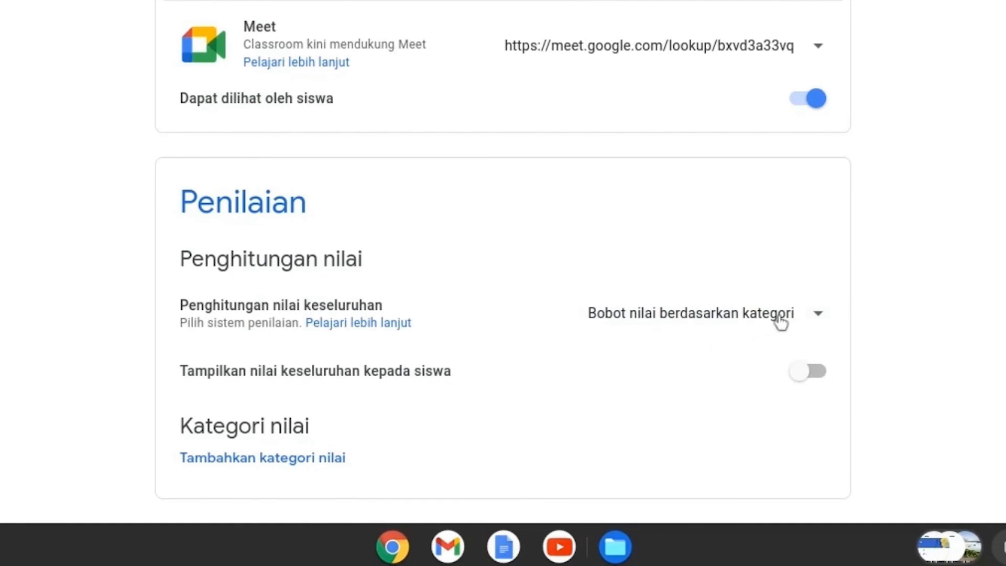
{"action": "left_click", "coordinate": [816, 316]}
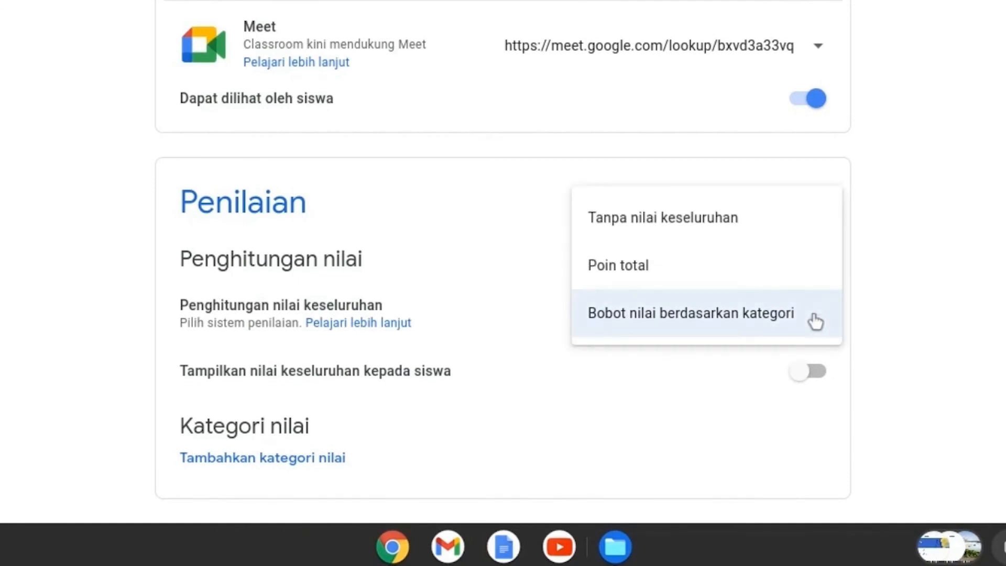
{"action": "left_click", "coordinate": [701, 223]}
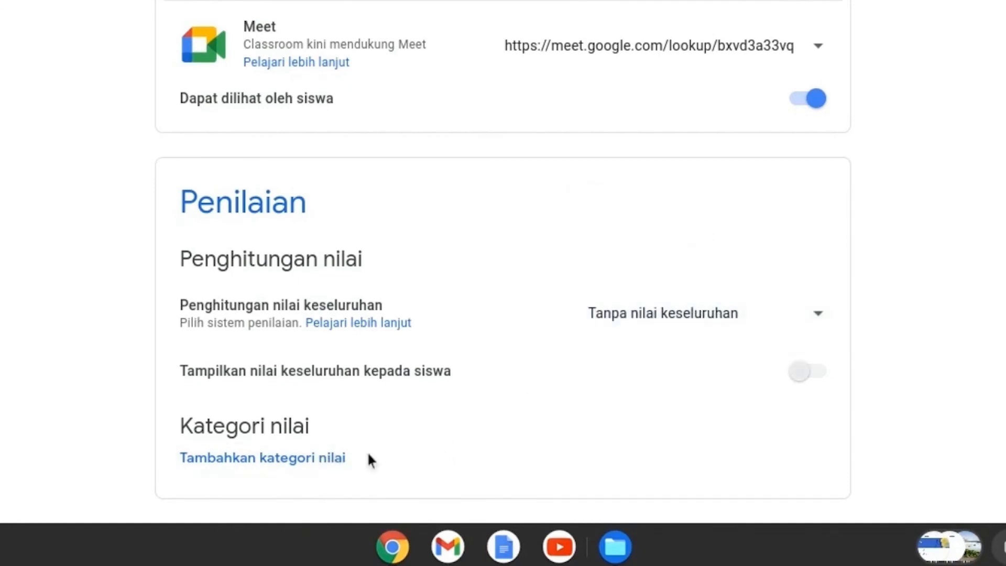
Step: Add two grade categories named Sikap and Disiplin, keeping 100 default points for each
{"action": "left_click", "coordinate": [305, 459]}
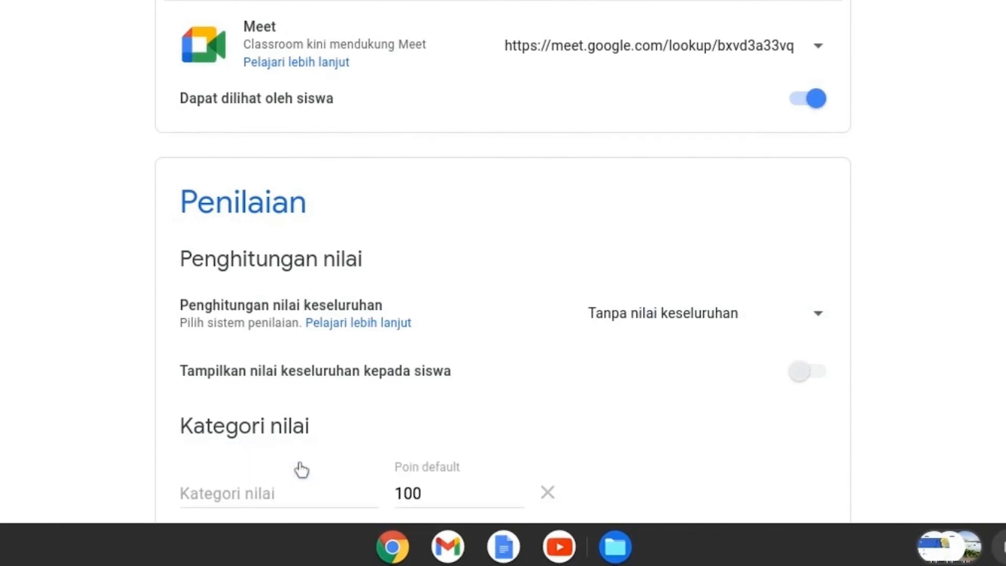
{"action": "scroll", "coordinate": [302, 471], "scroll_direction": "down", "scroll_amount": 2}
{"action": "left_click", "coordinate": [314, 414]}
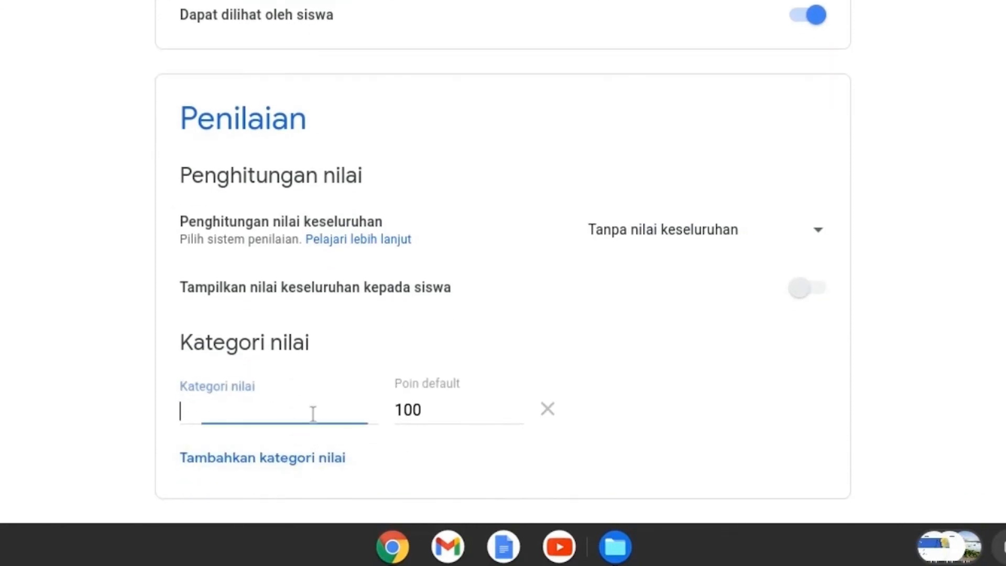
{"action": "type", "text": "Sikap"}
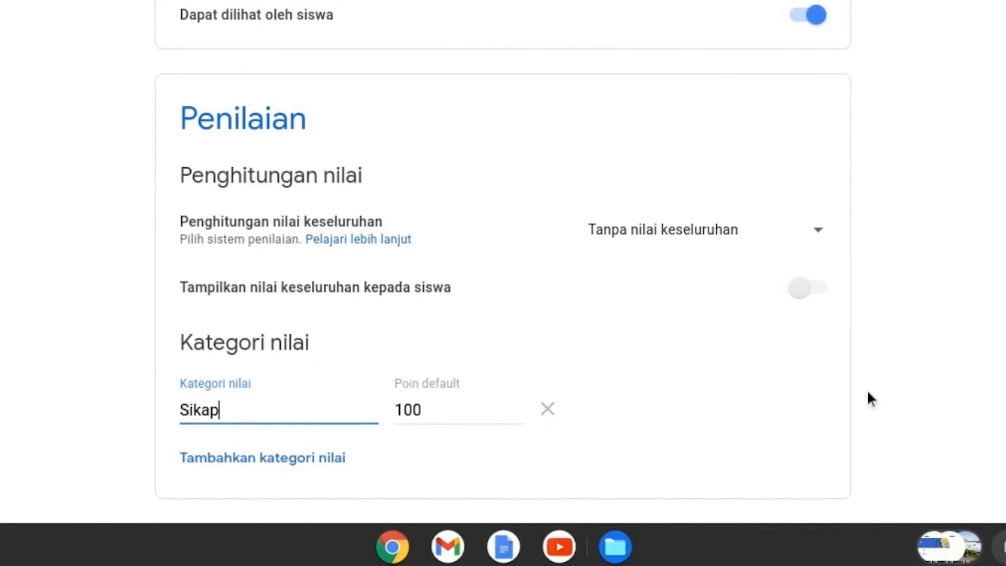
{"action": "left_click", "coordinate": [276, 460]}
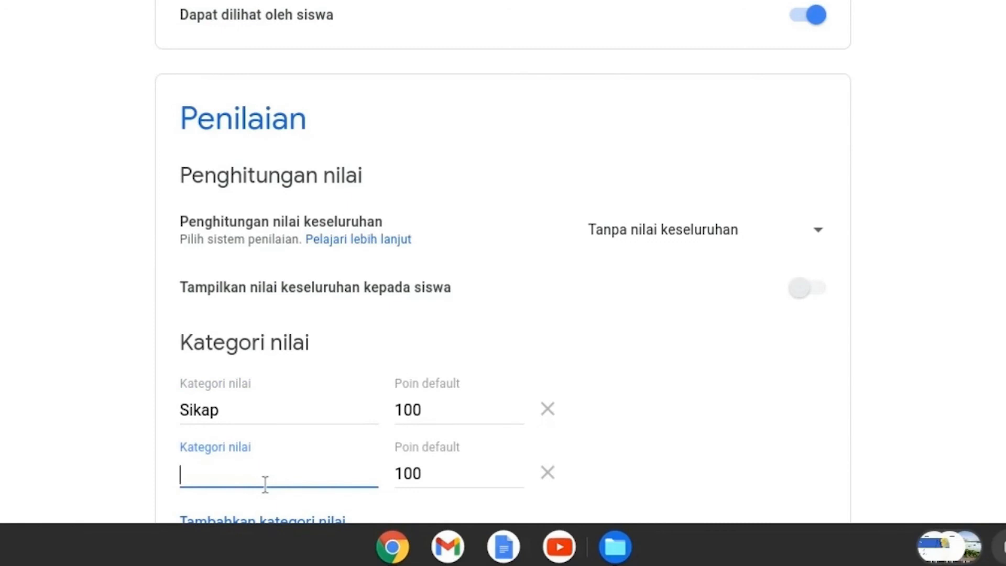
{"action": "type", "text": "Disiplin"}
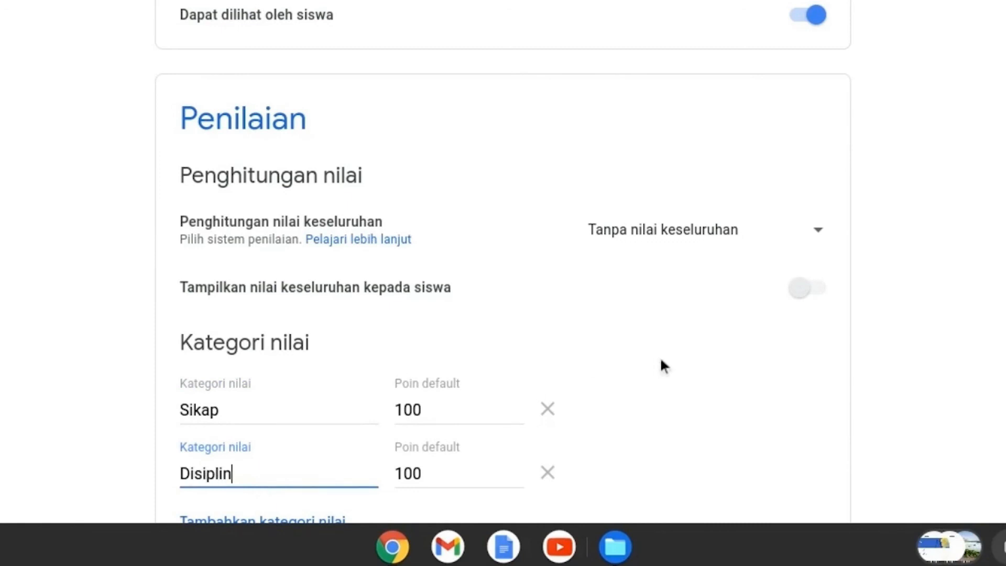
Step: Inspect the default points of the Sikap and Disiplin categories, and remove both categories
{"action": "left_click", "coordinate": [459, 413]}
{"action": "left_click", "coordinate": [447, 472]}
{"action": "left_click", "coordinate": [447, 410]}
{"action": "left_click", "coordinate": [453, 473]}
{"action": "scroll", "coordinate": [453, 478], "scroll_direction": "down", "scroll_amount": 1}
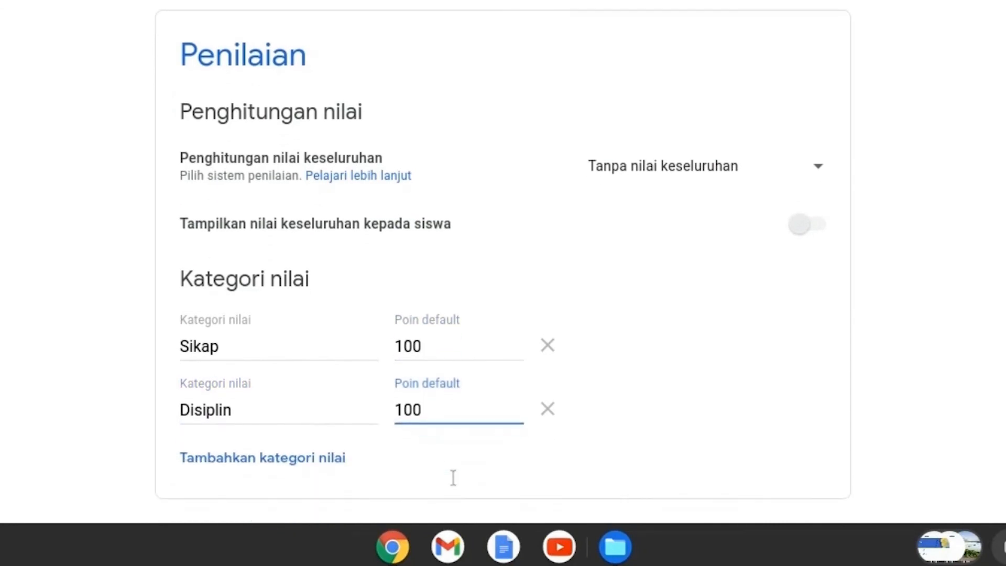
{"action": "left_click", "coordinate": [458, 344]}
{"action": "left_click", "coordinate": [460, 424]}
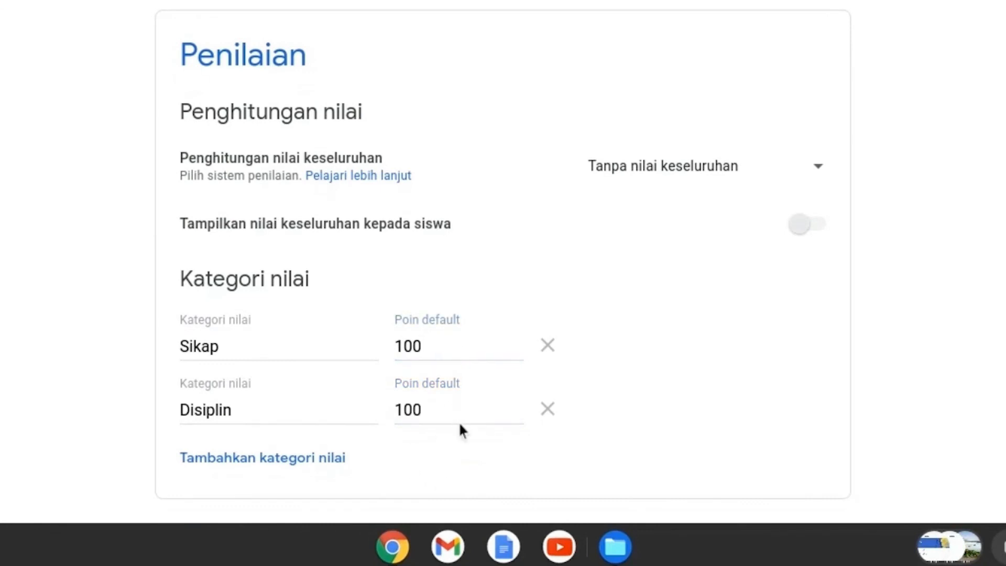
{"action": "left_click", "coordinate": [461, 349]}
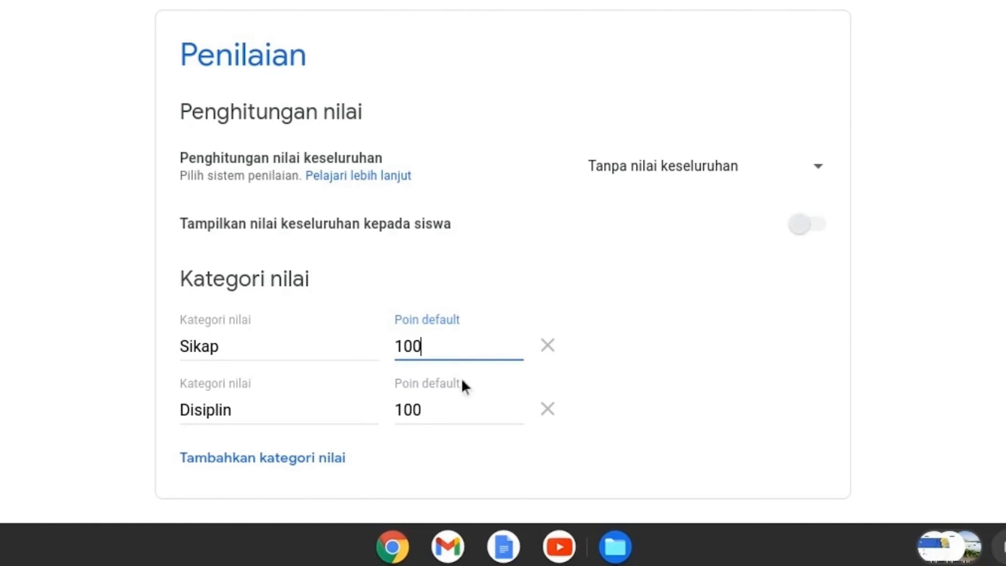
{"action": "left_click", "coordinate": [558, 418]}
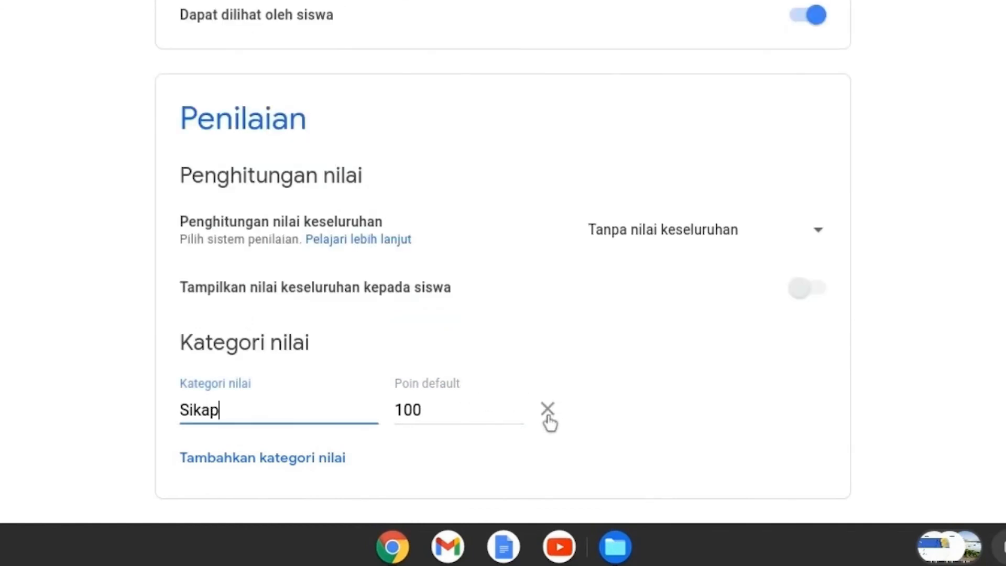
{"action": "left_click", "coordinate": [549, 419]}
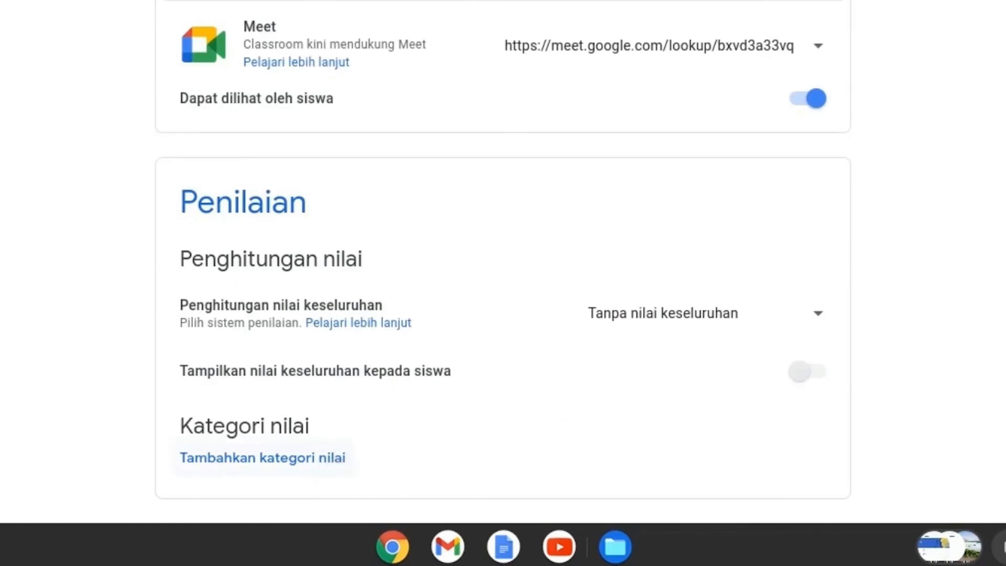
Step: Add a grade category named Sikap with 100 default points
{"action": "left_click", "coordinate": [343, 461]}
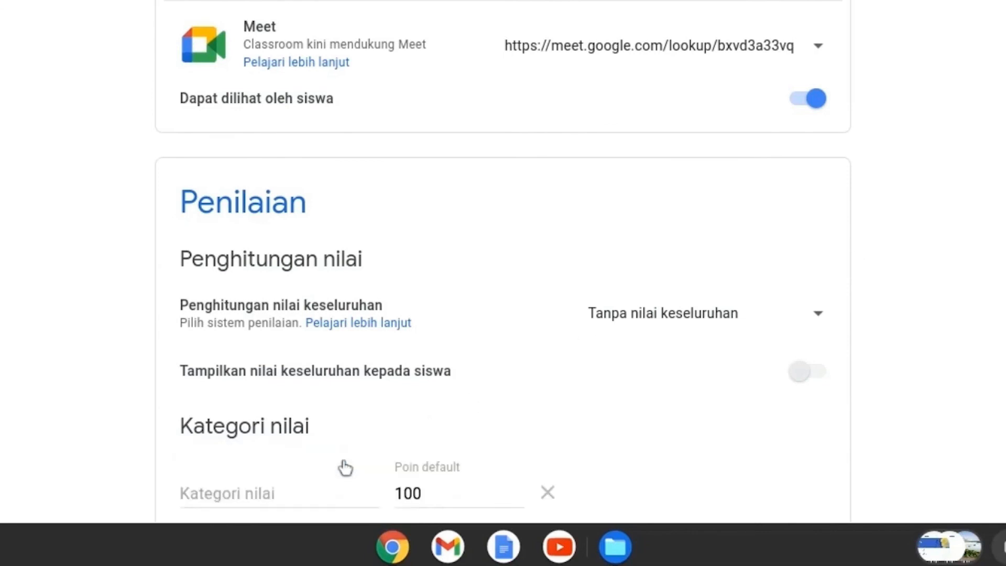
{"action": "scroll", "coordinate": [239, 484], "scroll_direction": "down", "scroll_amount": 2}
{"action": "left_click", "coordinate": [251, 409]}
{"action": "type", "text": "Sikap"}
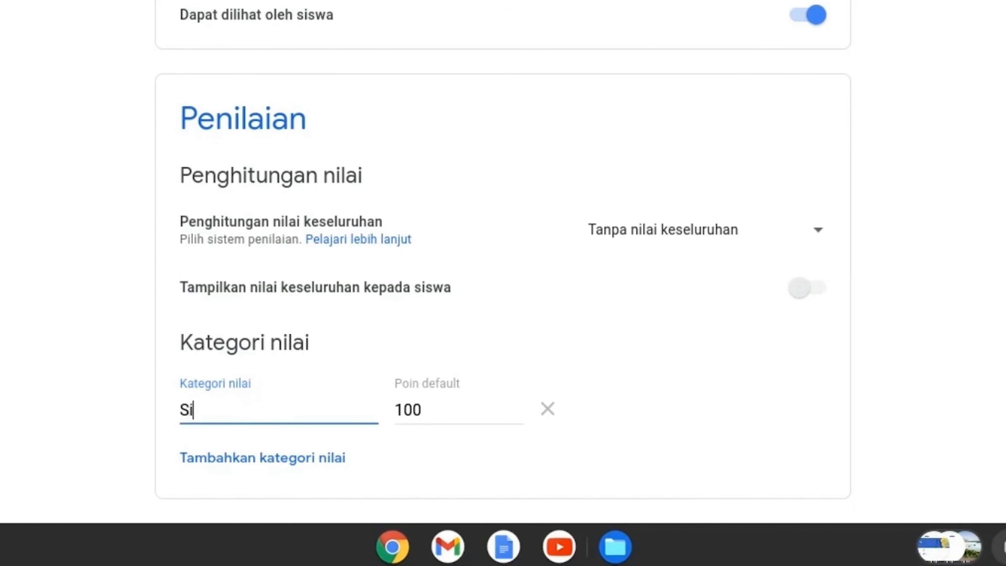
{"action": "left_click", "coordinate": [459, 412]}
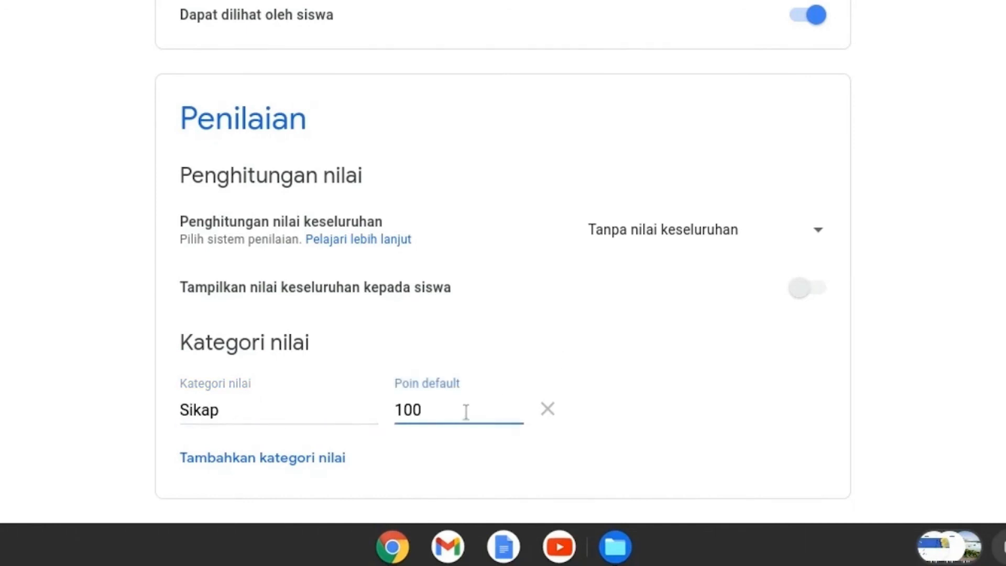
Step: Set the overall grade calculation to Poin total and select the default points value of the Sikap category
{"action": "left_click", "coordinate": [798, 231]}
{"action": "left_click", "coordinate": [738, 286]}
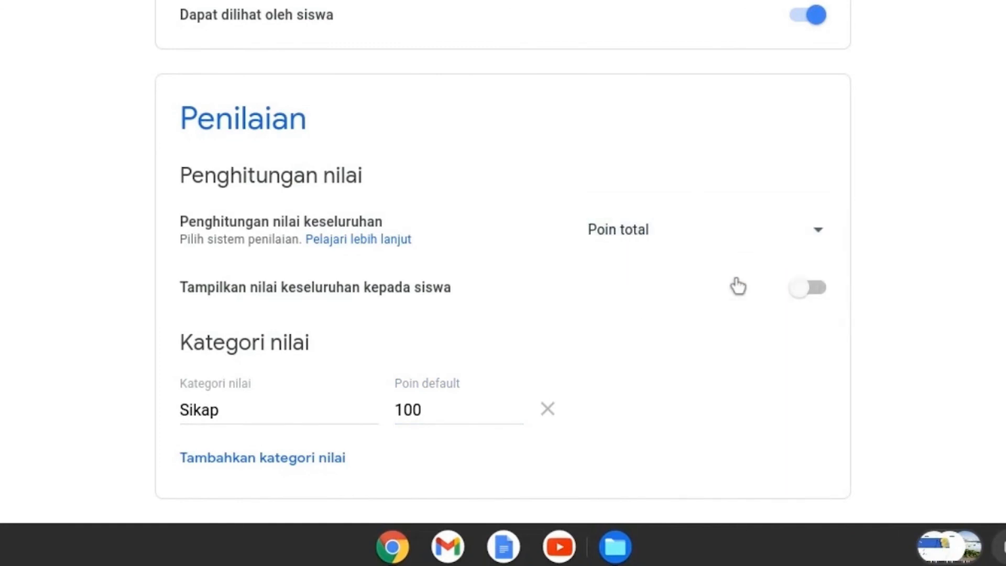
{"action": "left_click", "coordinate": [456, 409]}
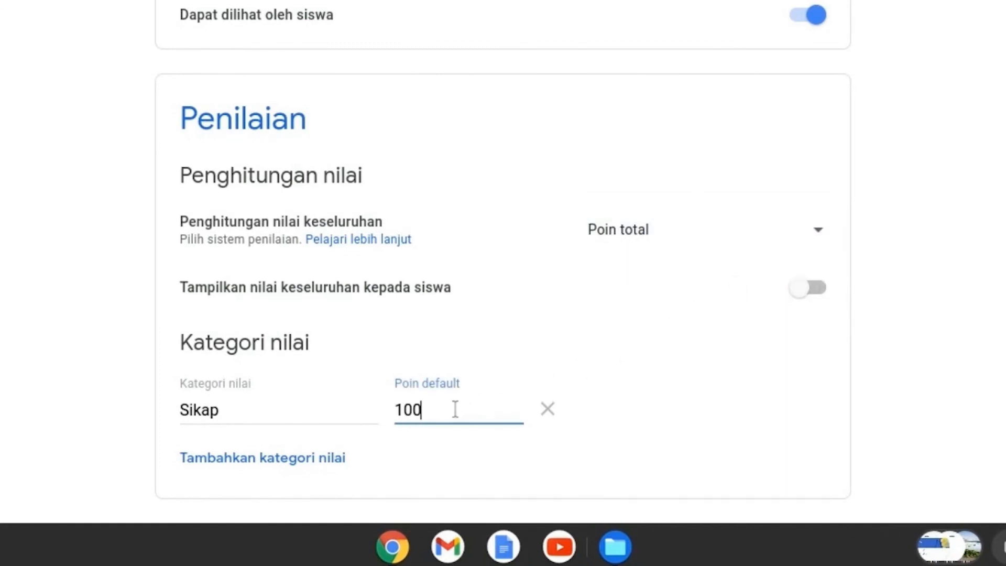
{"action": "key", "text": "ctrl+a"}
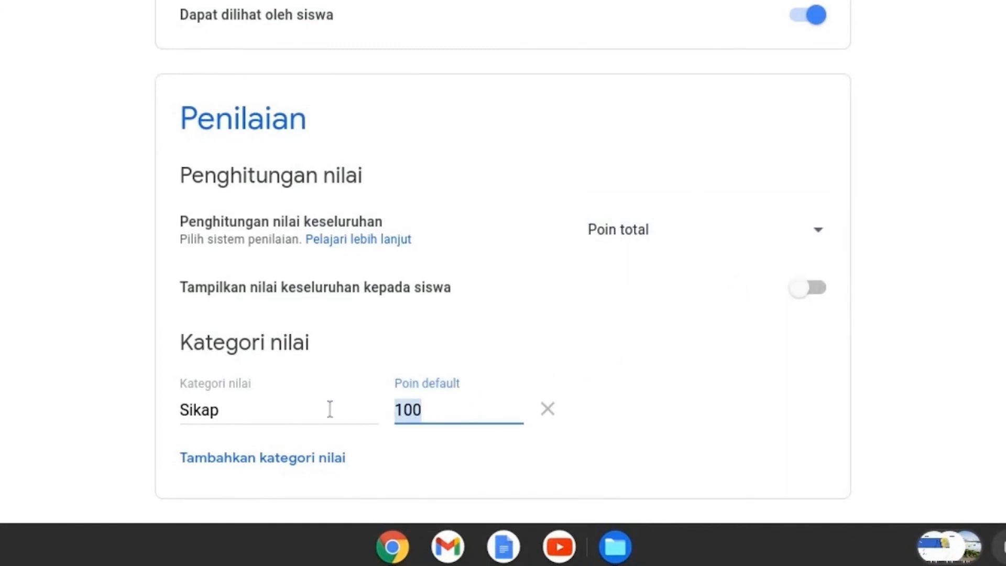
Step: Switch the overall grade calculation to Bobot nilai berdasarkan kategori and inspect the percentage of the Sikap category
{"action": "left_click", "coordinate": [819, 232]}
{"action": "left_click", "coordinate": [742, 283]}
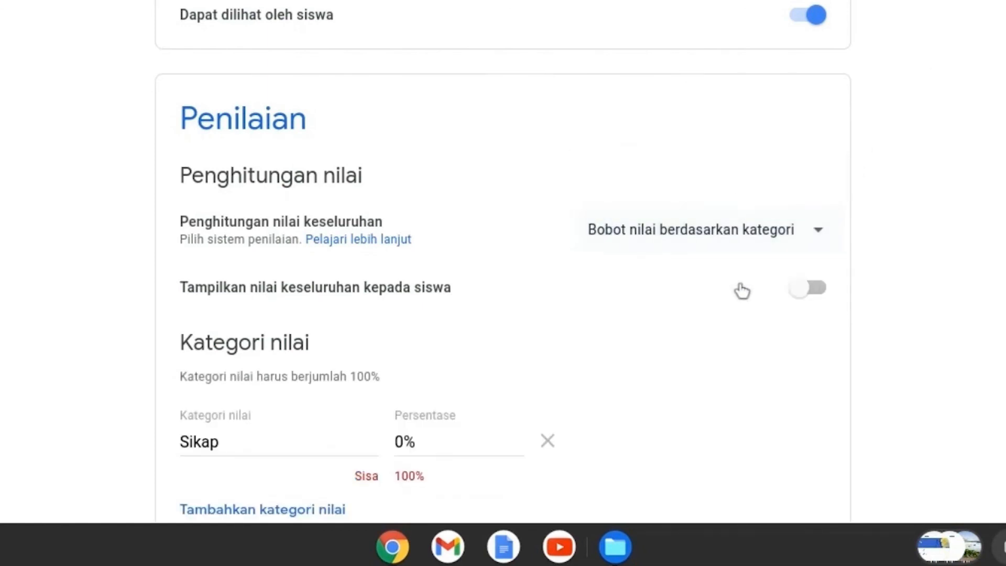
{"action": "scroll", "coordinate": [592, 416], "scroll_direction": "down", "scroll_amount": 1}
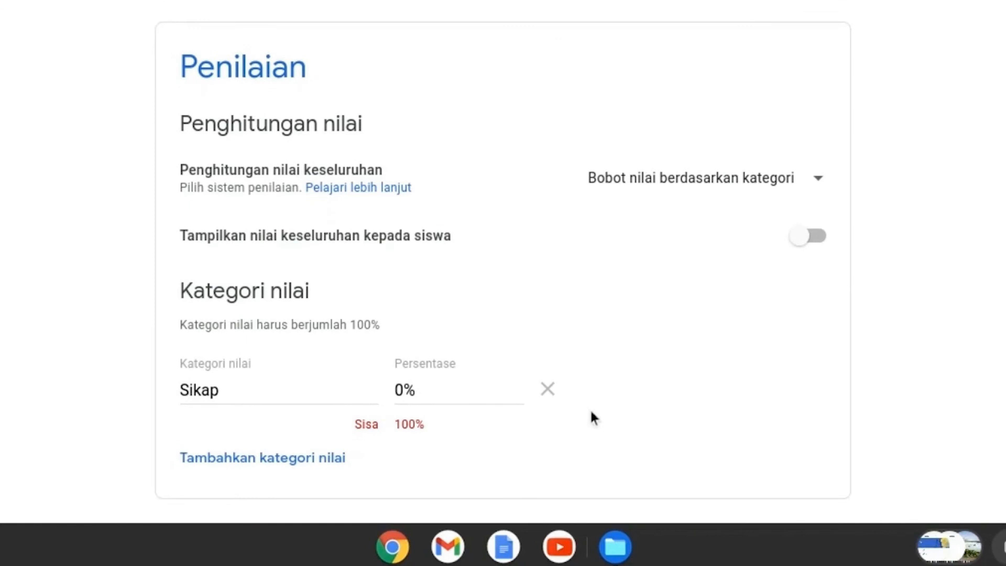
{"action": "left_click", "coordinate": [442, 388]}
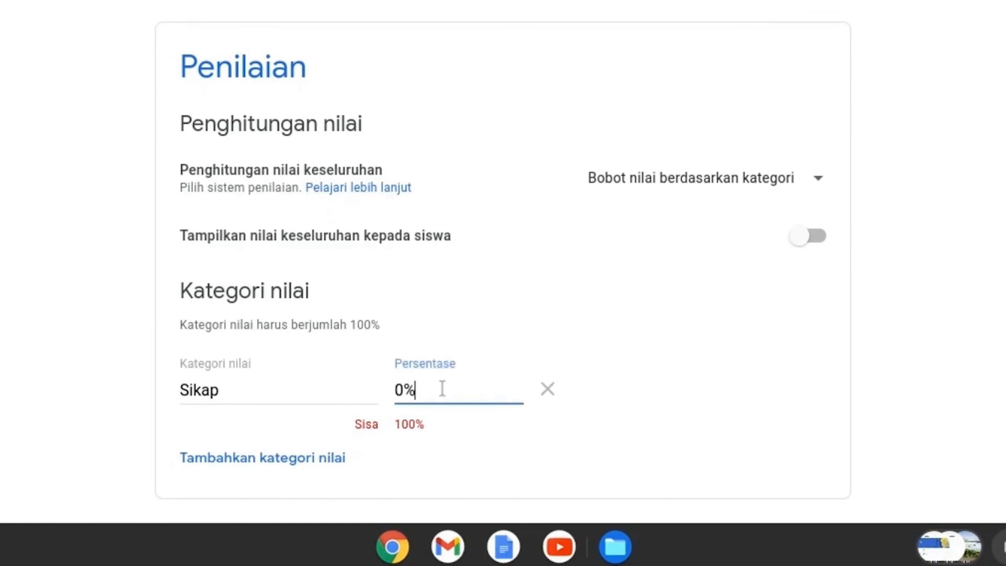
{"action": "left_click_drag", "start_coordinate": [425, 388], "coordinate": [368, 388]}
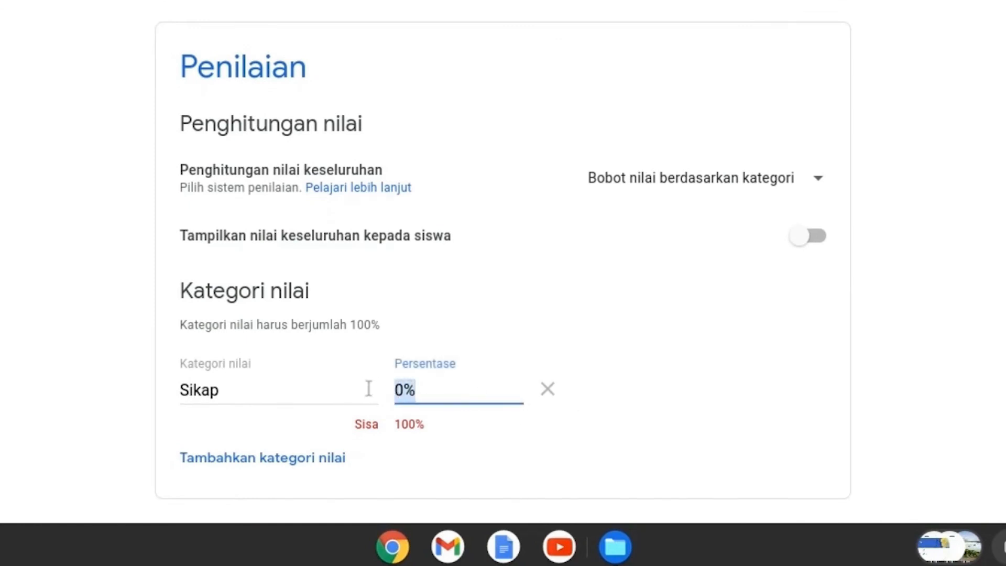
{"action": "left_click", "coordinate": [452, 388]}
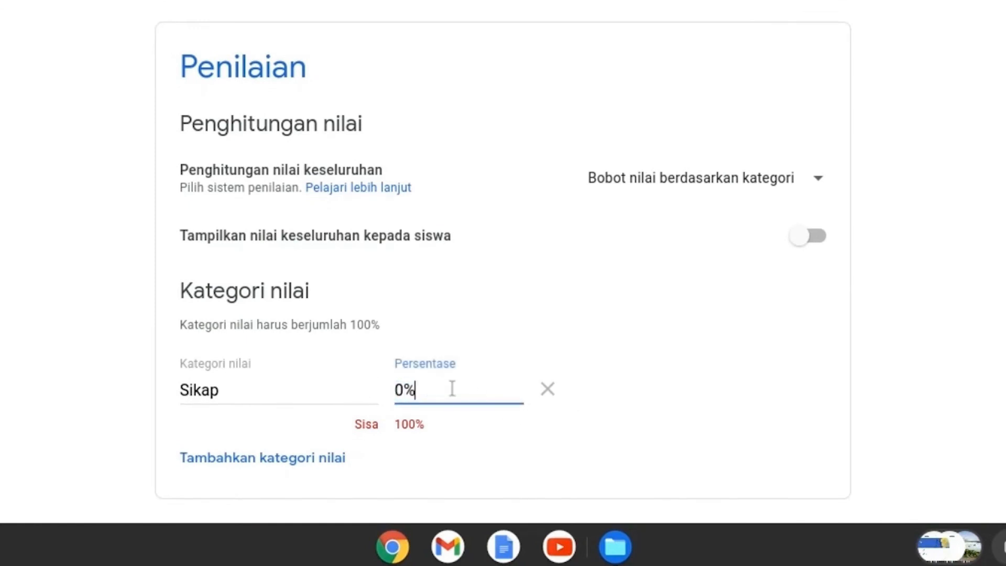
Step: Add a second grade category named Disiplin below Sikap
{"action": "left_click", "coordinate": [226, 461]}
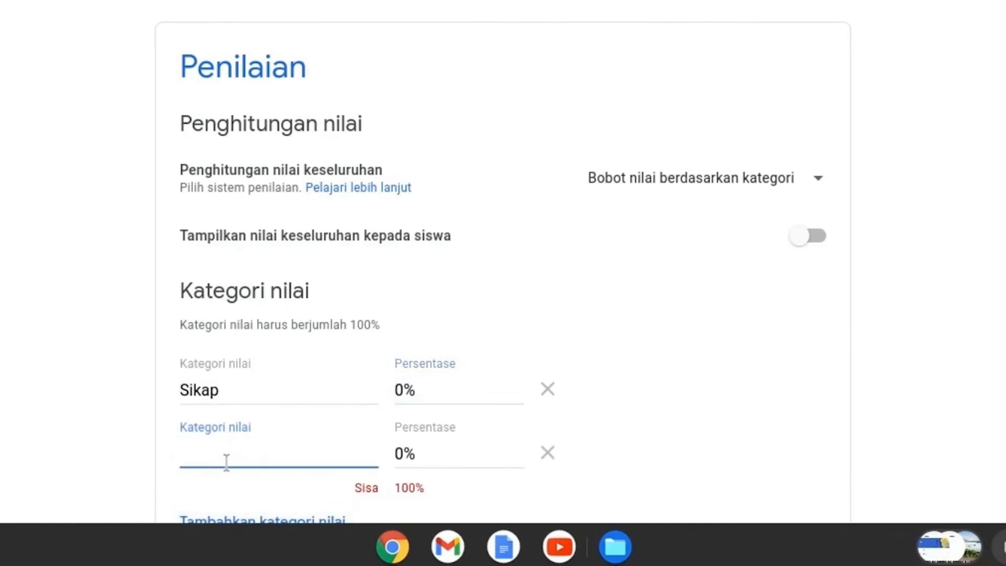
{"action": "type", "text": "Disiplin"}
{"action": "left_click", "coordinate": [709, 394]}
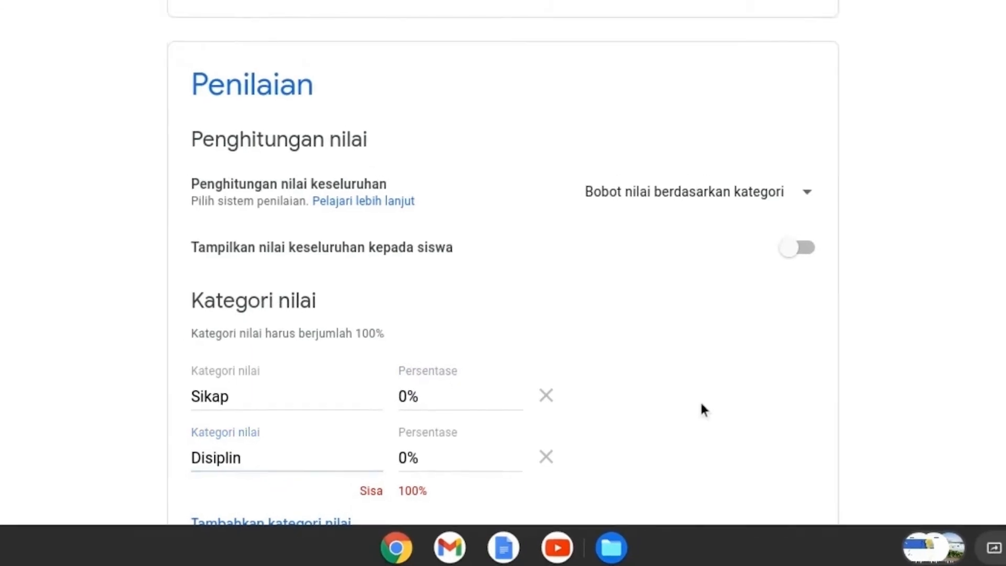
Step: Set the overall grade calculation to Poin total and save the class settings
{"action": "scroll", "coordinate": [708, 394], "scroll_direction": "down", "scroll_amount": 2}
{"action": "scroll", "coordinate": [658, 439], "scroll_direction": "up", "scroll_amount": 1}
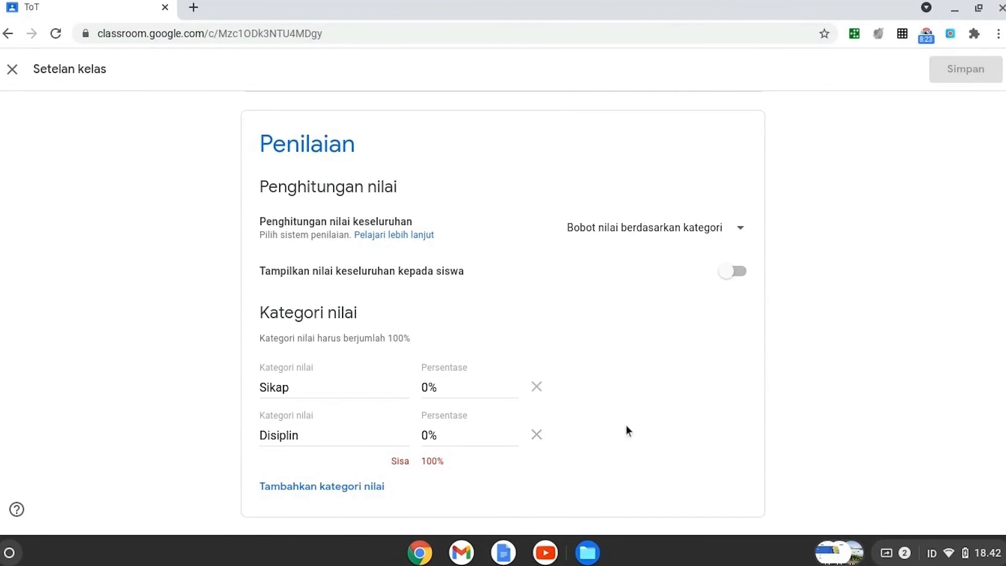
{"action": "scroll", "coordinate": [835, 126], "scroll_direction": "up", "scroll_amount": 15}
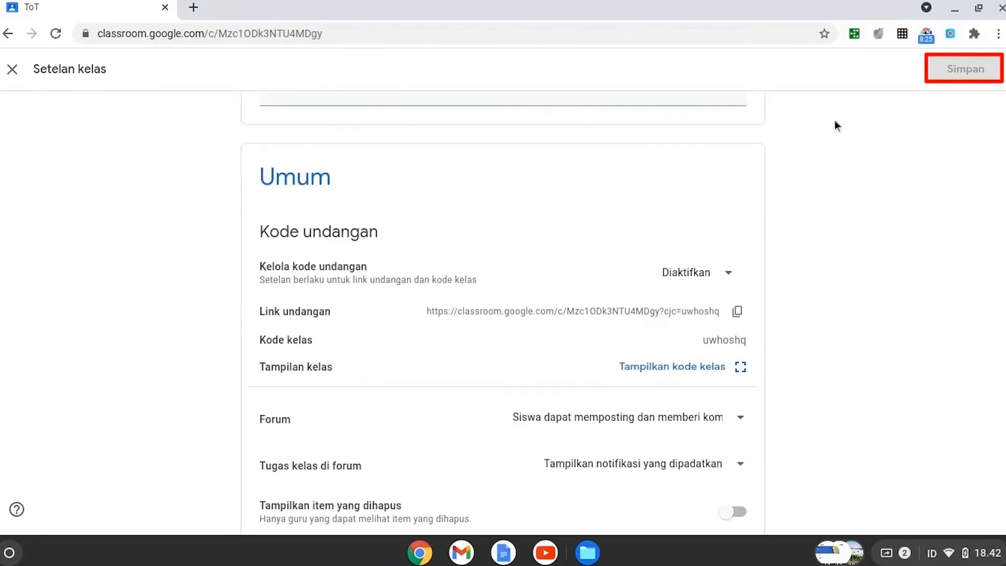
{"action": "scroll", "coordinate": [835, 120], "scroll_direction": "up", "scroll_amount": 3}
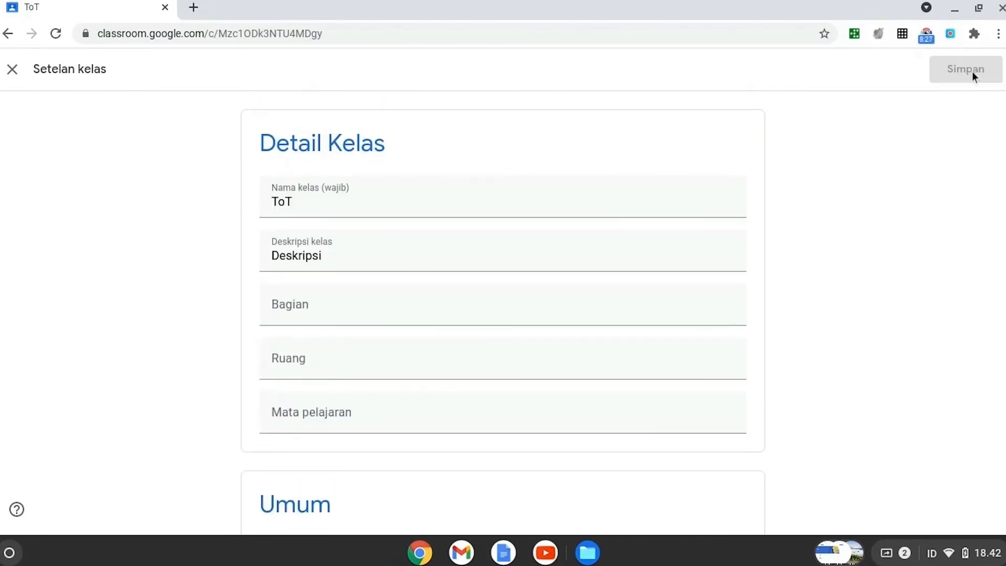
{"action": "scroll", "coordinate": [802, 325], "scroll_direction": "down", "scroll_amount": 6}
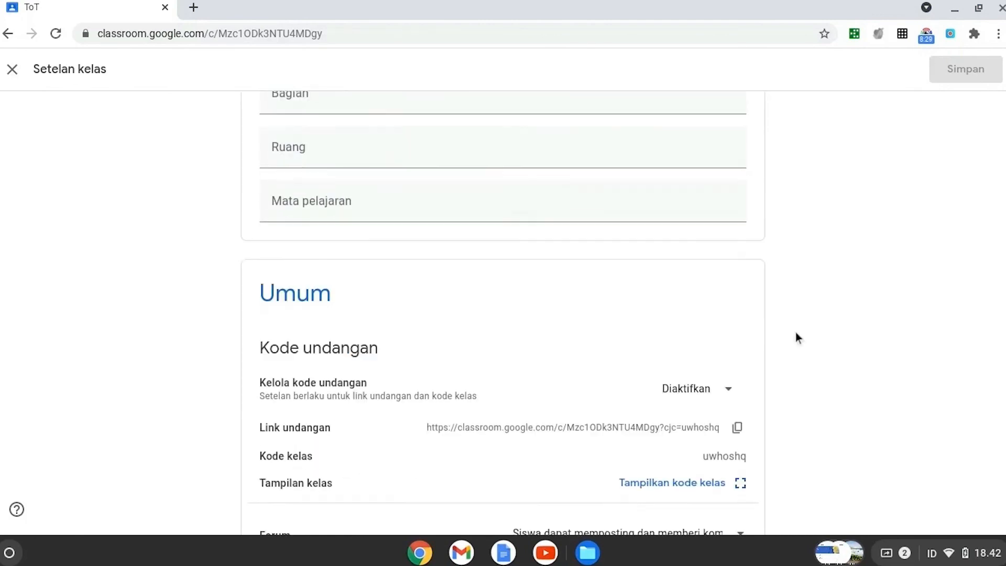
{"action": "scroll", "coordinate": [718, 438], "scroll_direction": "down", "scroll_amount": 3}
{"action": "scroll", "coordinate": [718, 438], "scroll_direction": "down", "scroll_amount": 3}
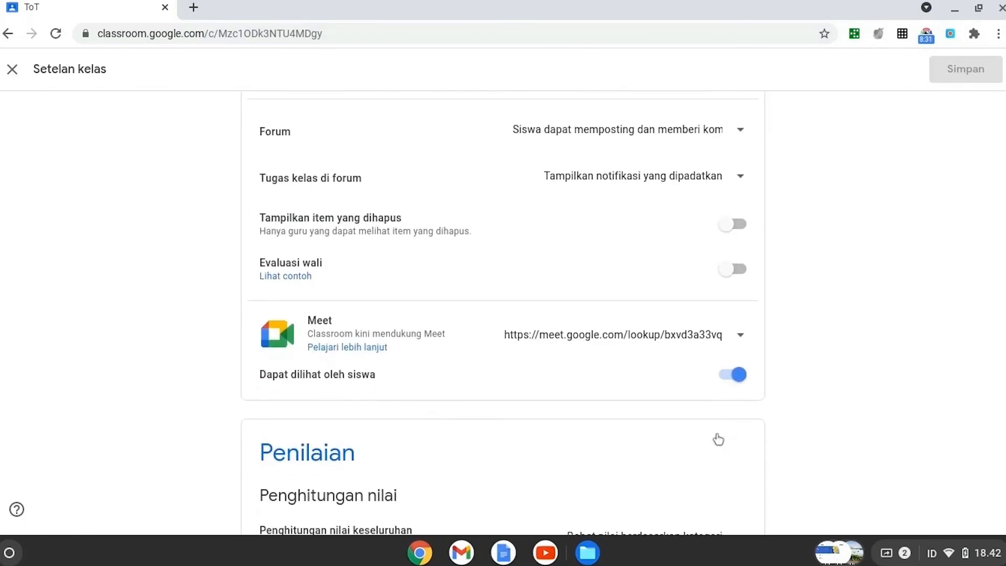
{"action": "scroll", "coordinate": [717, 441], "scroll_direction": "down", "scroll_amount": 4}
{"action": "left_click", "coordinate": [736, 325]}
{"action": "left_click", "coordinate": [663, 297]}
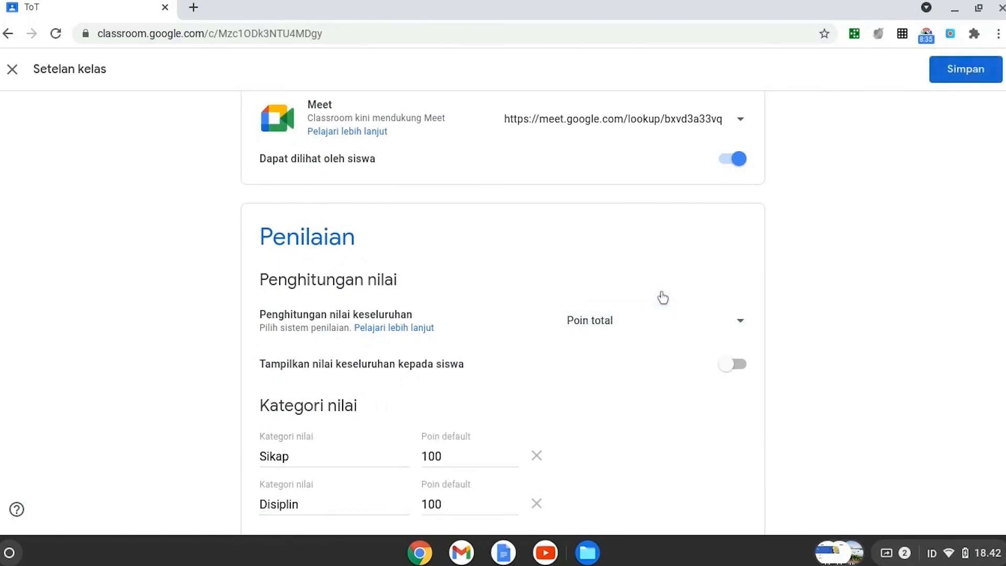
{"action": "left_click", "coordinate": [969, 73]}
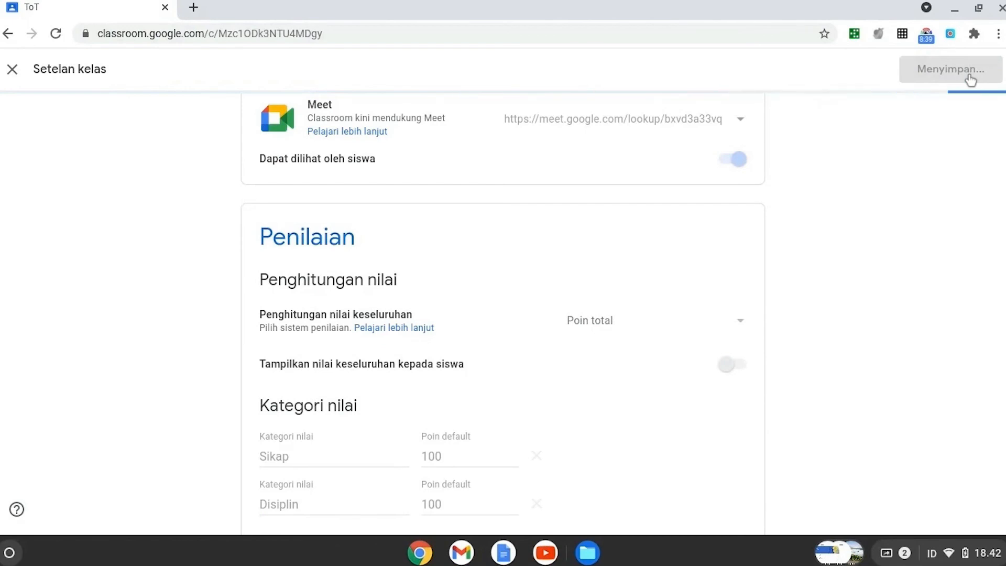